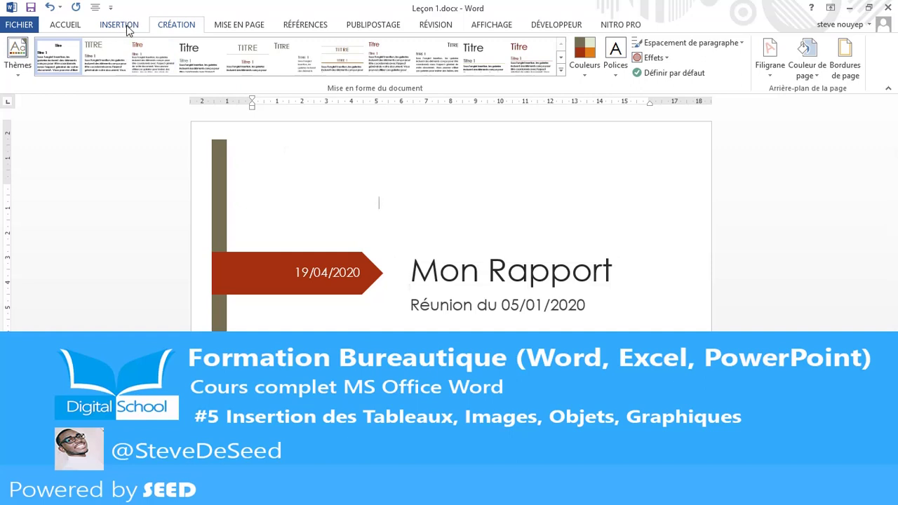
- Switch the ribbon to the Insertion tab over the Leçon 1 cover page
click(128, 30)
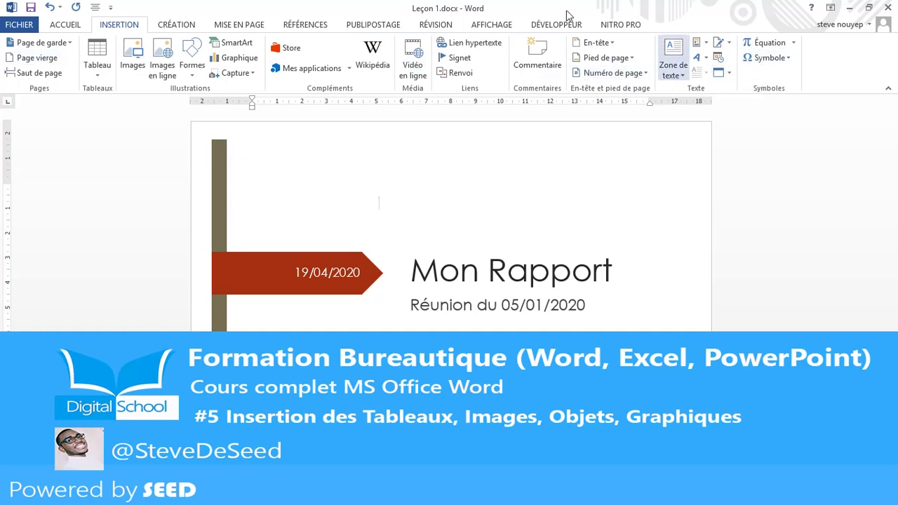
- Scroll to the Troisième partie page and place the cursor on the empty line below the candidate list
scroll(423, 206, down, 3)
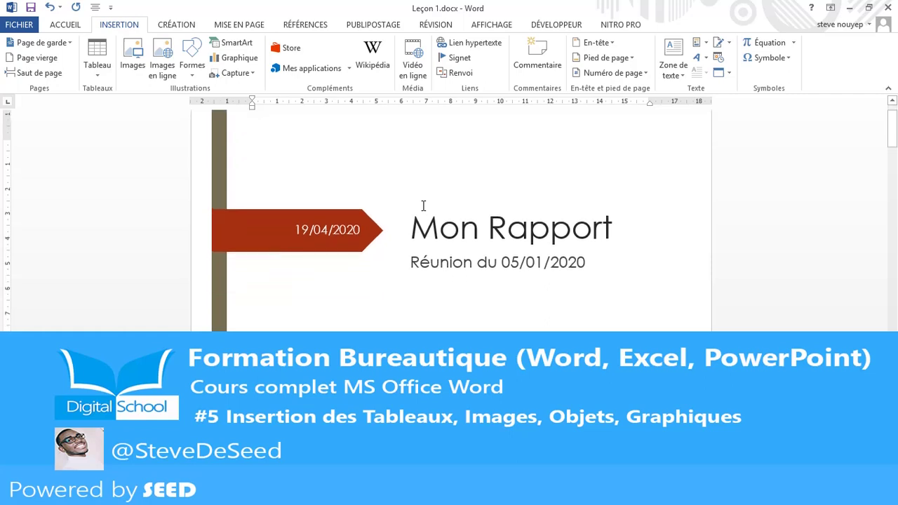
scroll(423, 206, down, 5)
scroll(423, 205, down, 5)
scroll(423, 206, down, 6)
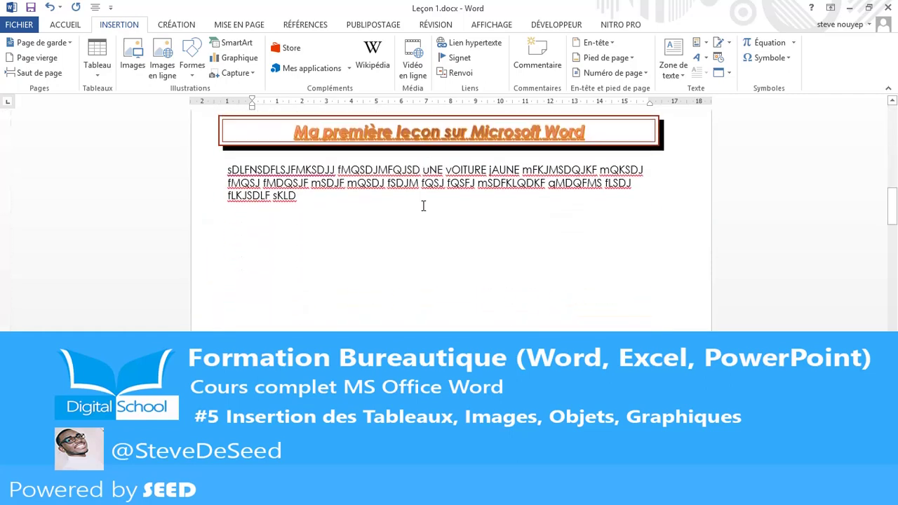
scroll(423, 205, up, 1)
click(309, 301)
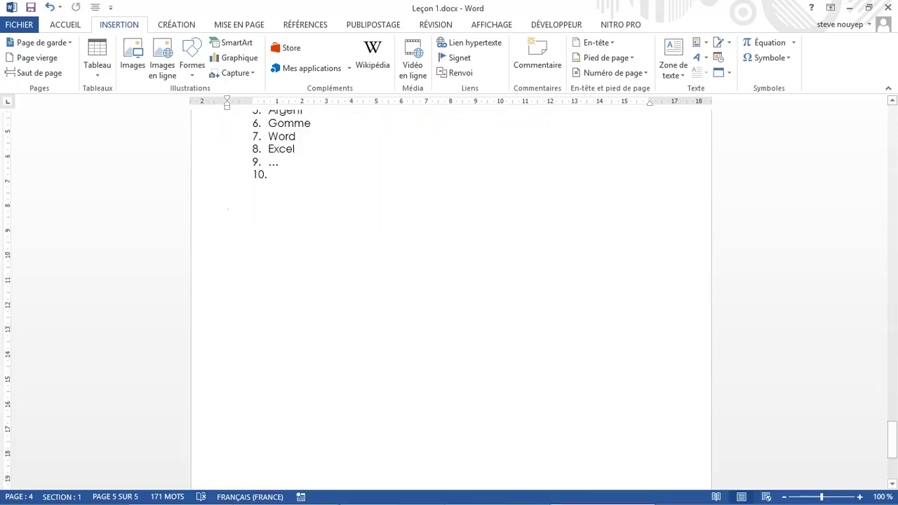
scroll(334, 338, up, 4)
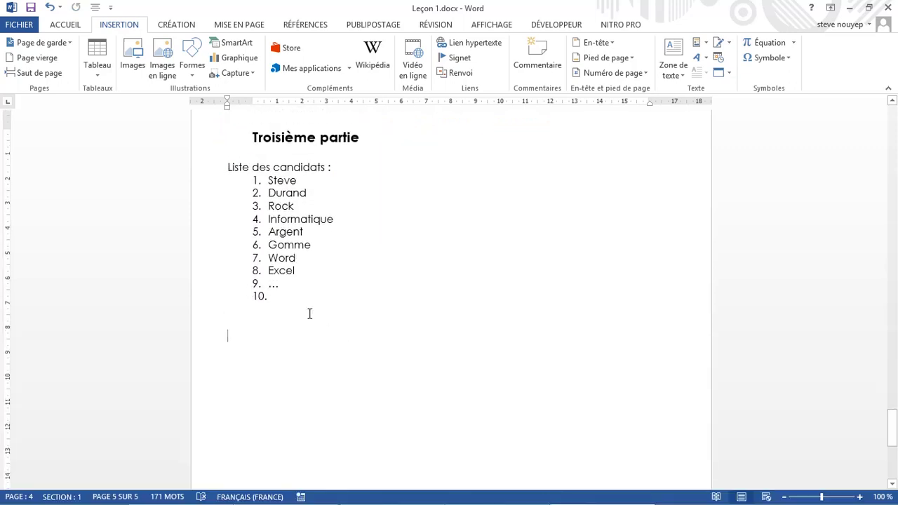
- Insert an 8×8 table from the Tableau grid below the candidate list
click(99, 77)
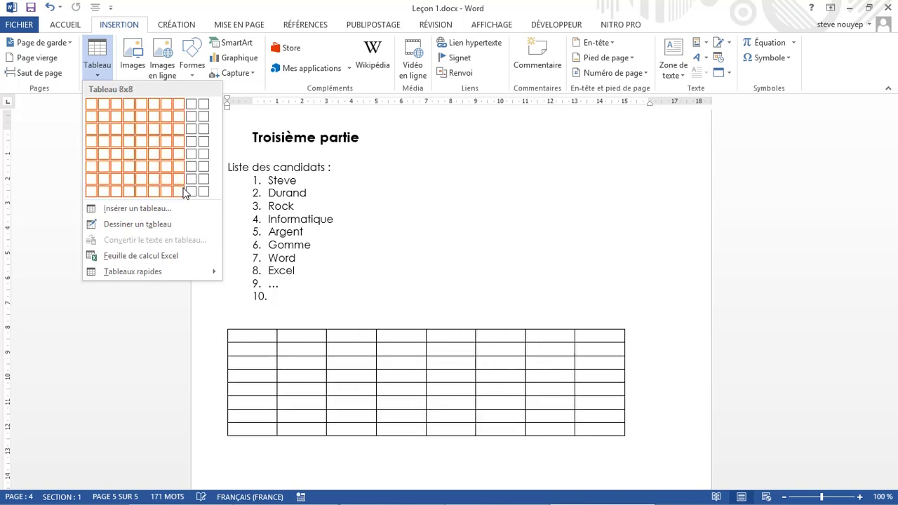
click(184, 194)
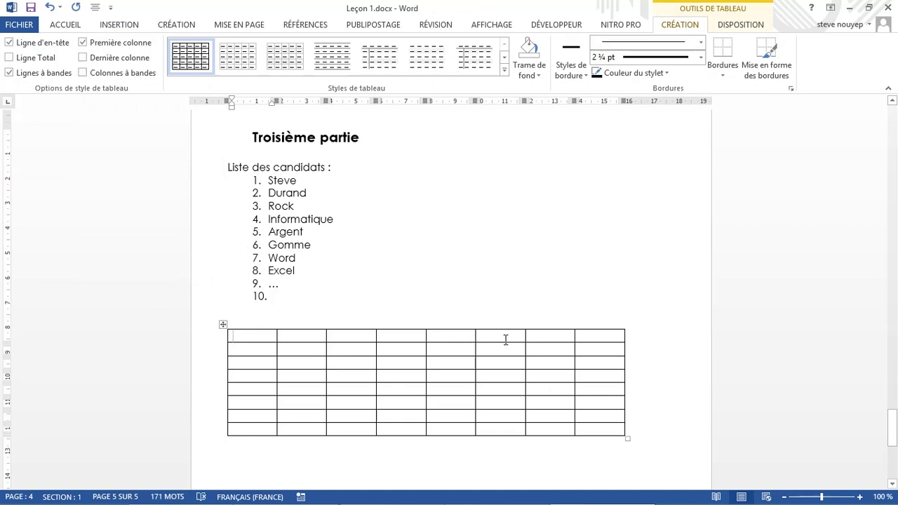
- Delete the 8×8 table via Supprimer les cellules with Supprimer la colonne entière
right_click(222, 326)
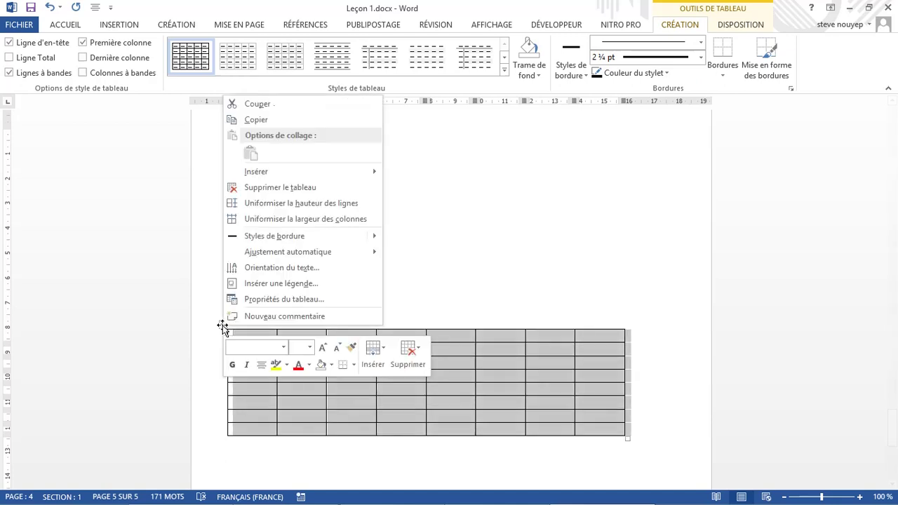
click(418, 362)
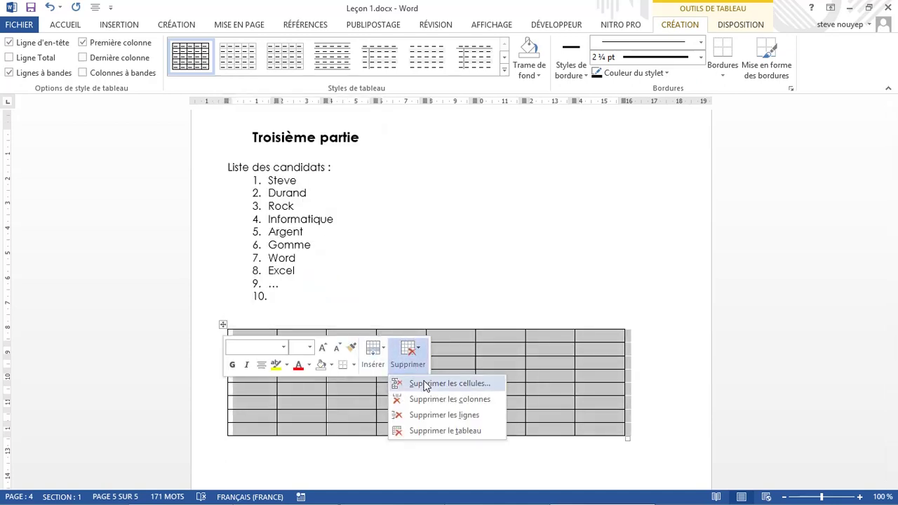
click(426, 385)
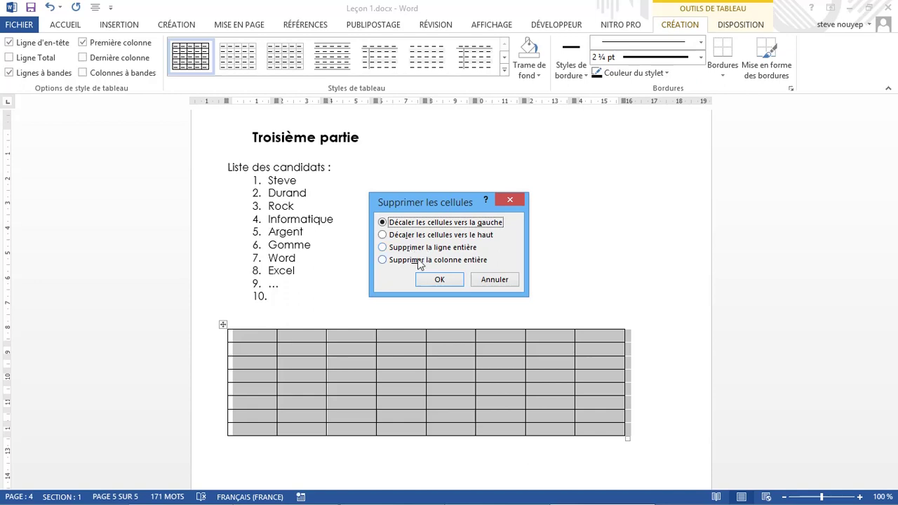
click(382, 260)
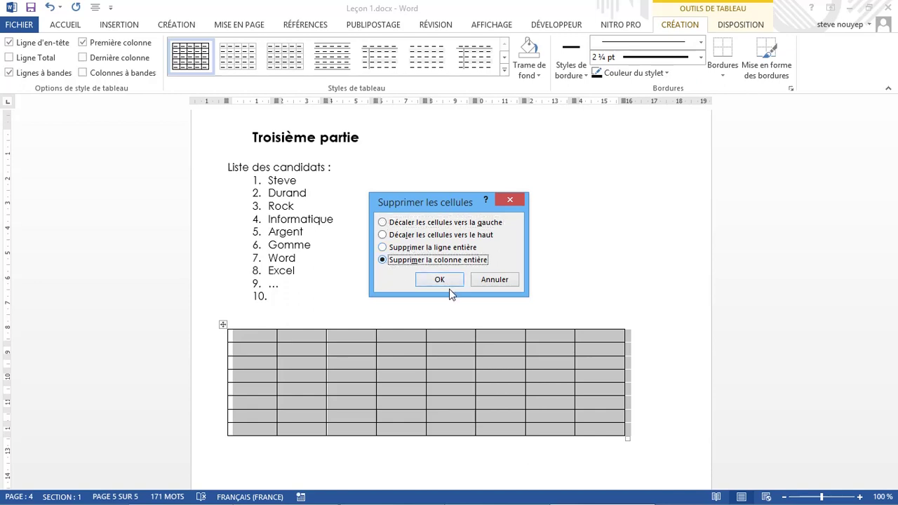
click(440, 280)
click(432, 278)
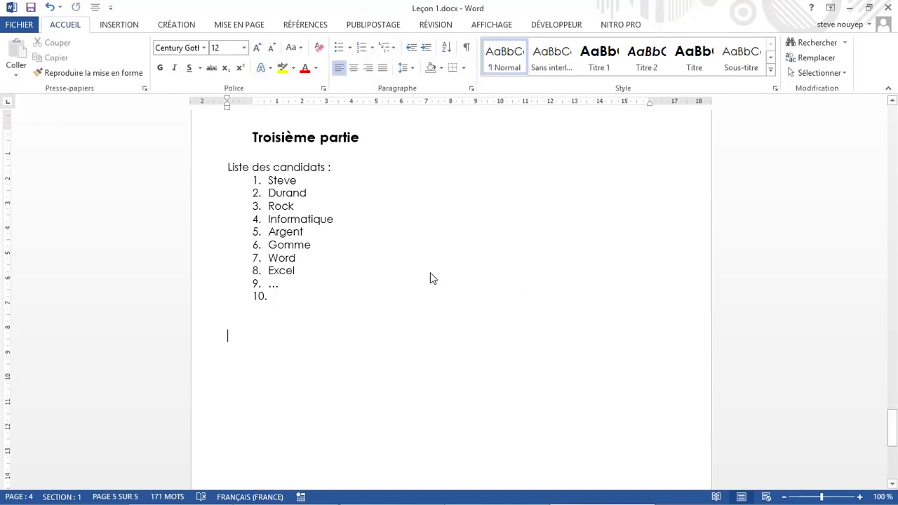
- Insert a 5-column, 2-row table through the Insérer un tableau dialog
click(132, 28)
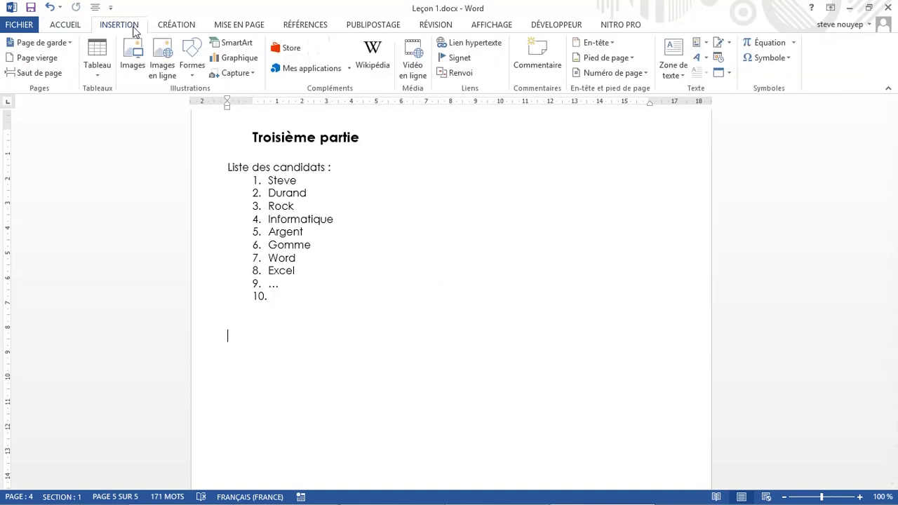
click(99, 80)
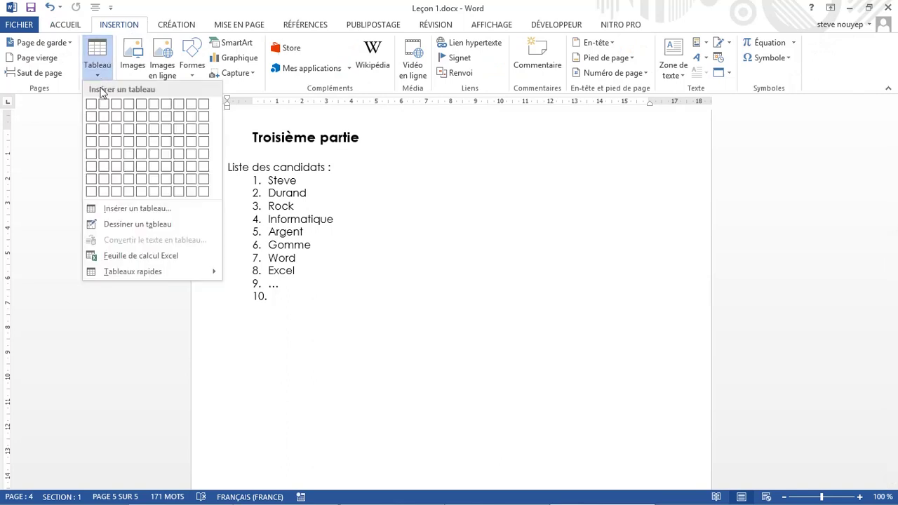
click(140, 216)
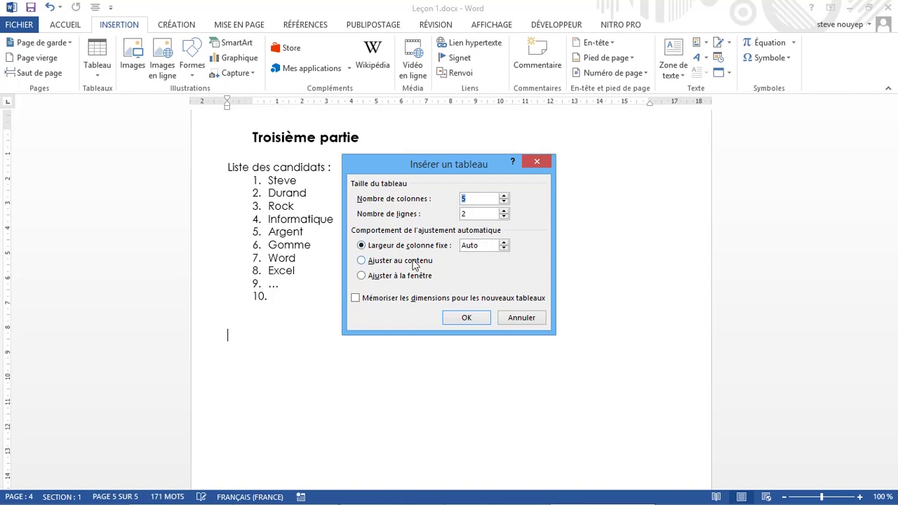
click(459, 316)
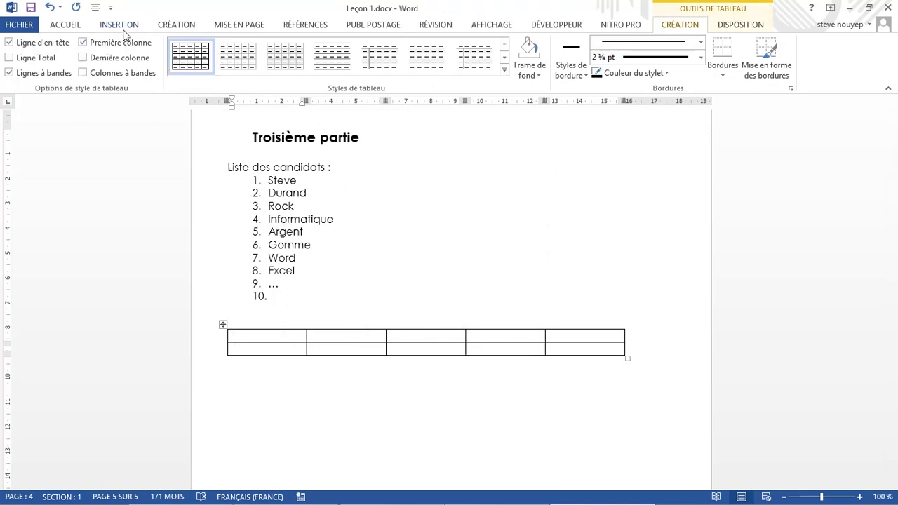
- Try a light grey and another table style, then apply the plain fully bordered grid style
click(233, 329)
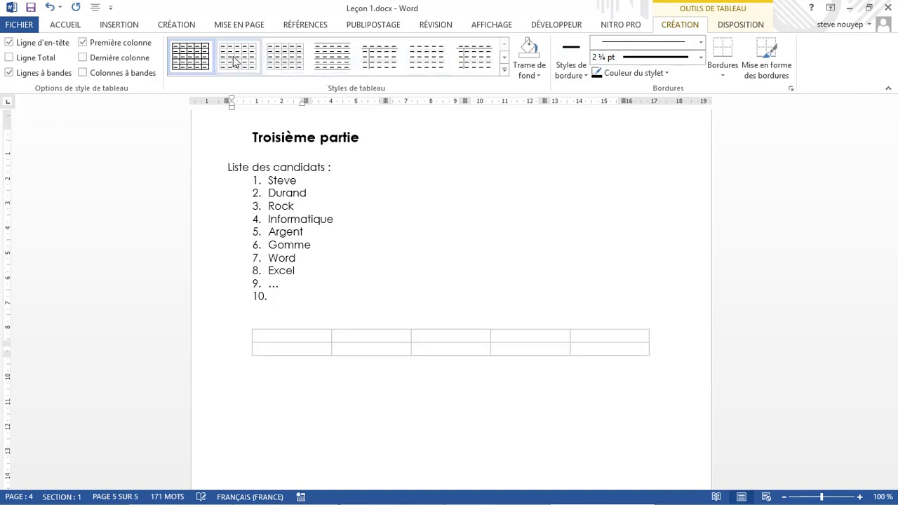
click(284, 56)
click(378, 334)
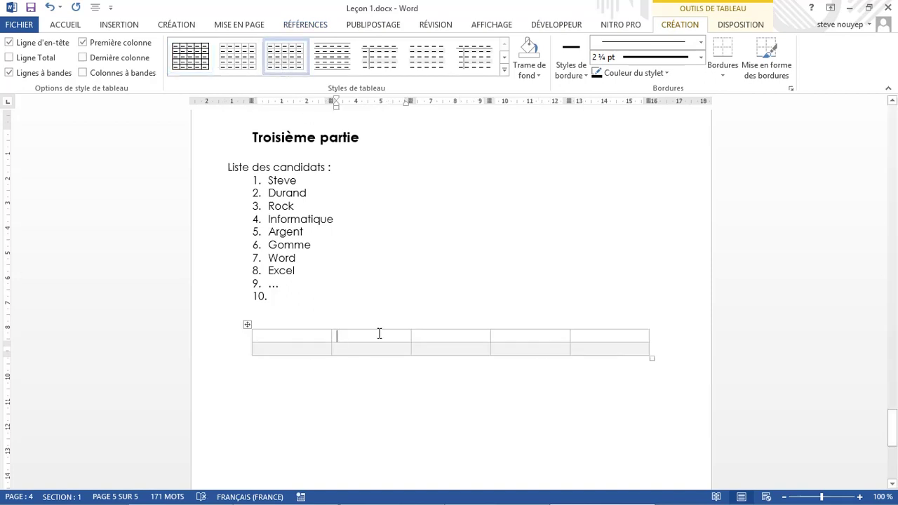
click(377, 70)
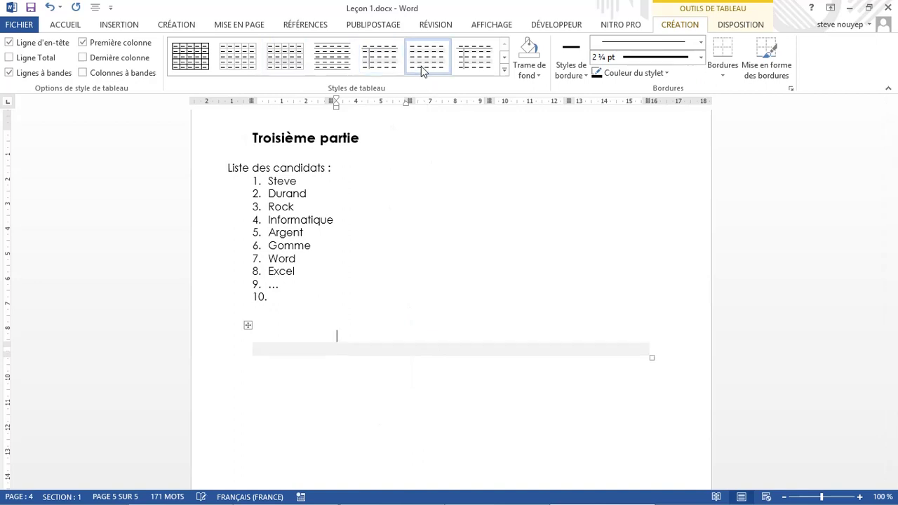
click(198, 63)
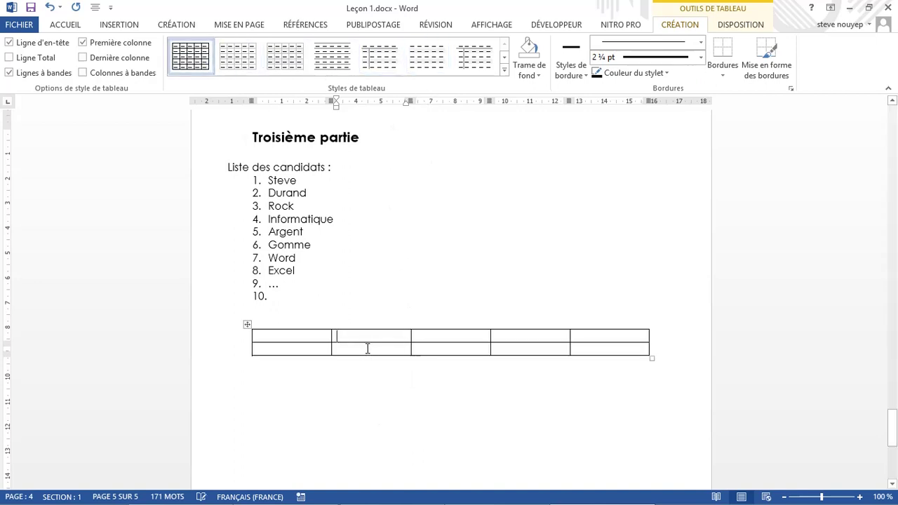
click(315, 337)
- Fill the header row with Noms, Prénoms, Age, Classe and niveau
text(Noms )
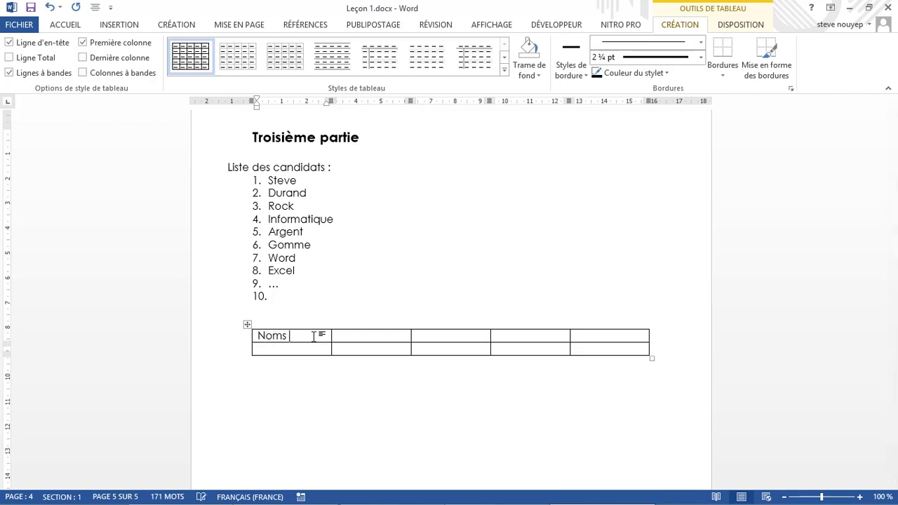
text(e)
key(BackSpace)
key(Tab)
text(pr)
text(oms)
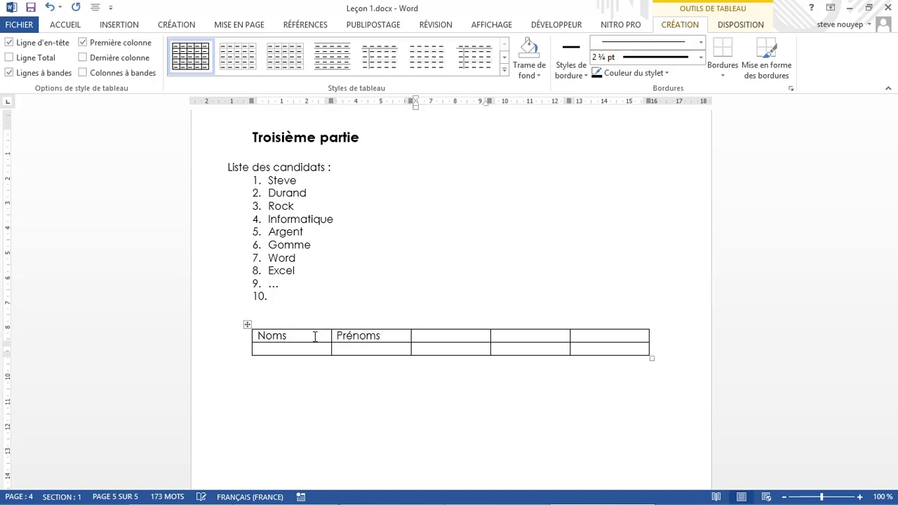
key(BackSpace)
text(age)
key(Tab)
text(clas)
text(e)
key(Tab)
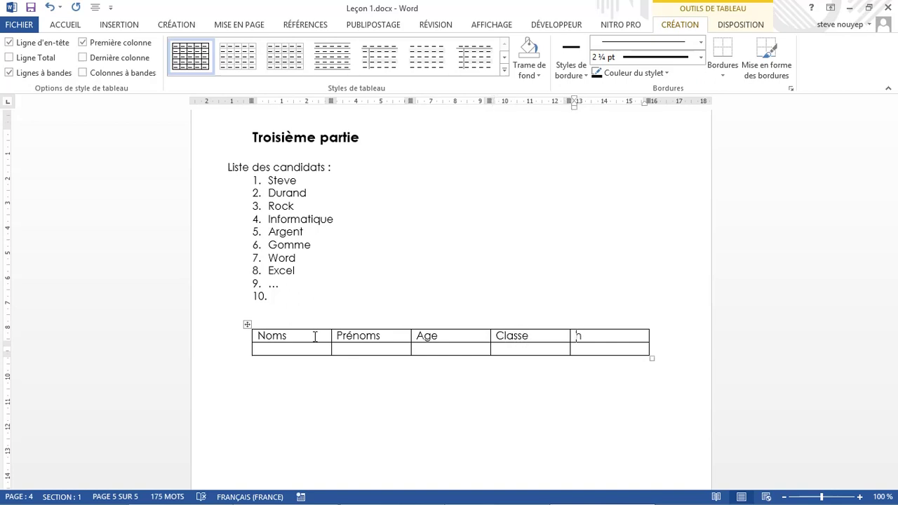
text(iveau)
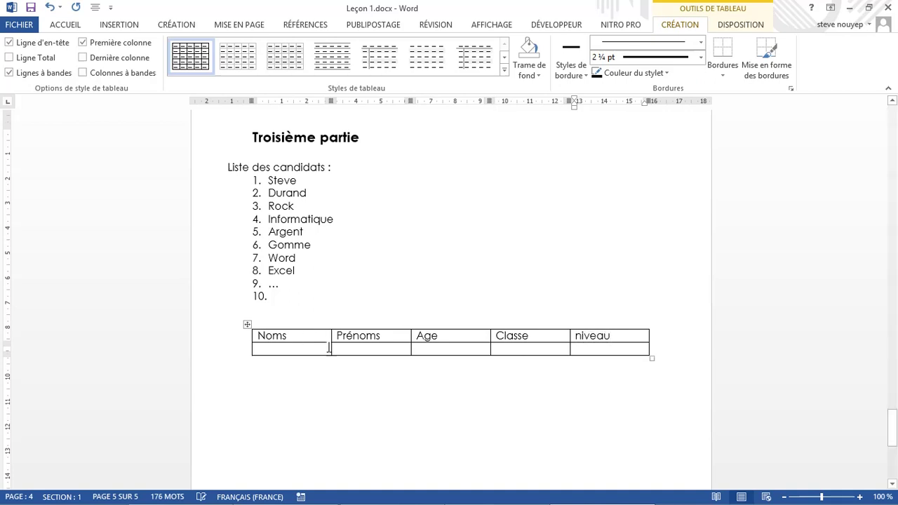
click(326, 348)
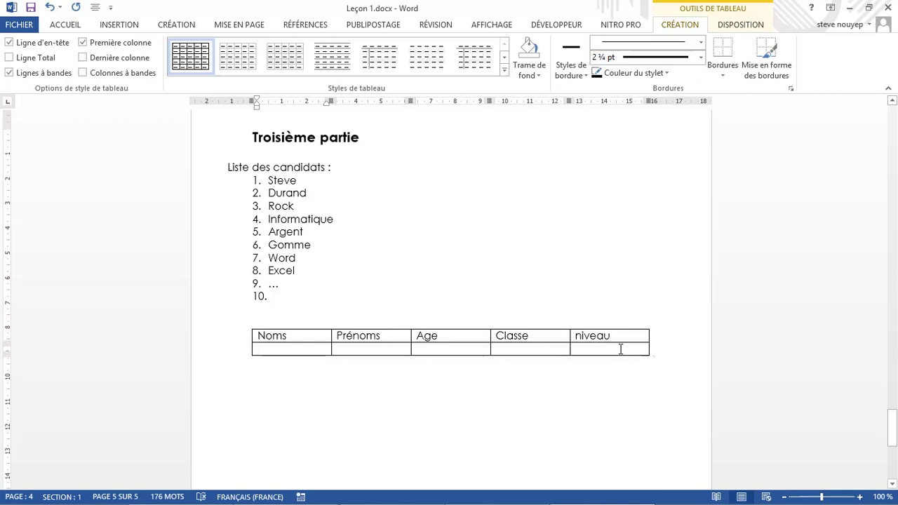
click(621, 349)
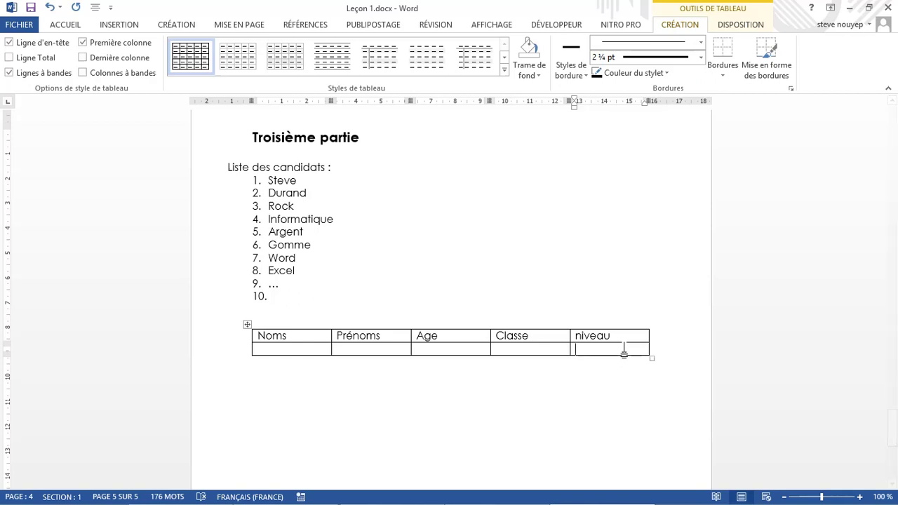
- Add two rows below the header, one with Tab and one with Insérer en dessous
key(Tab)
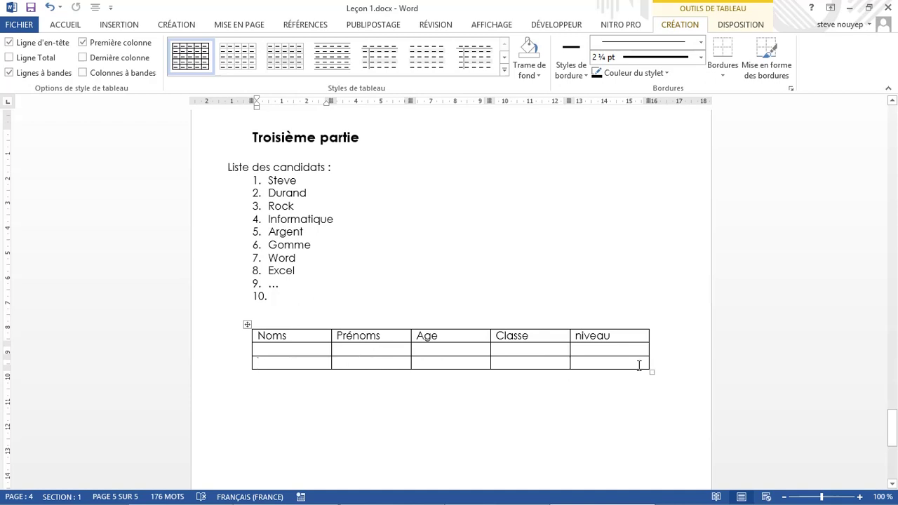
click(625, 365)
right_click(624, 364)
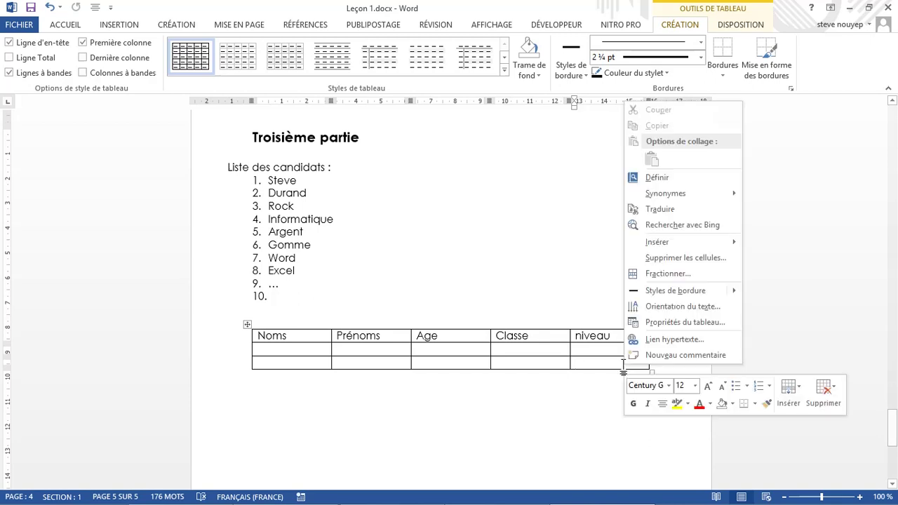
click(793, 403)
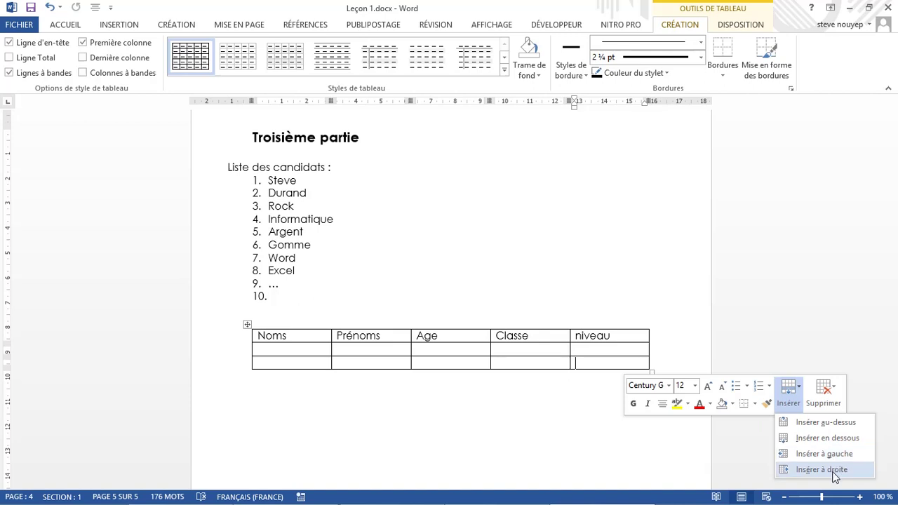
click(824, 442)
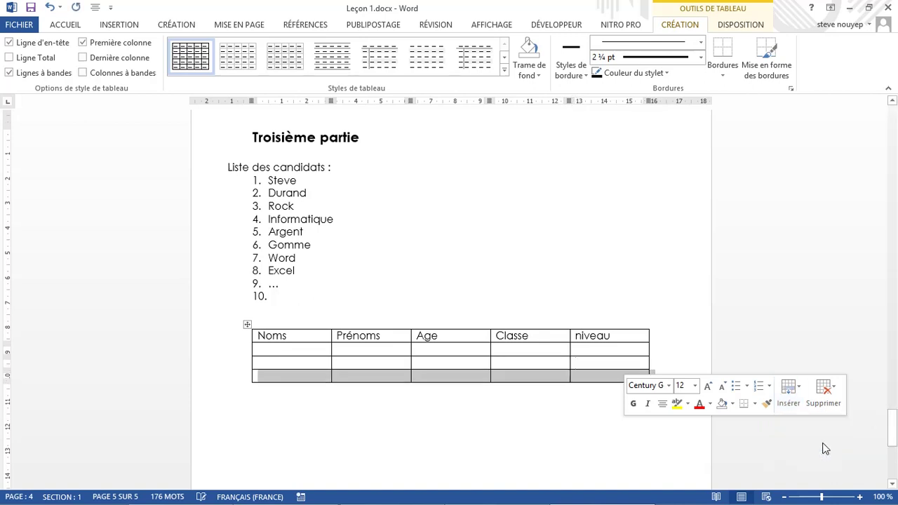
click(592, 382)
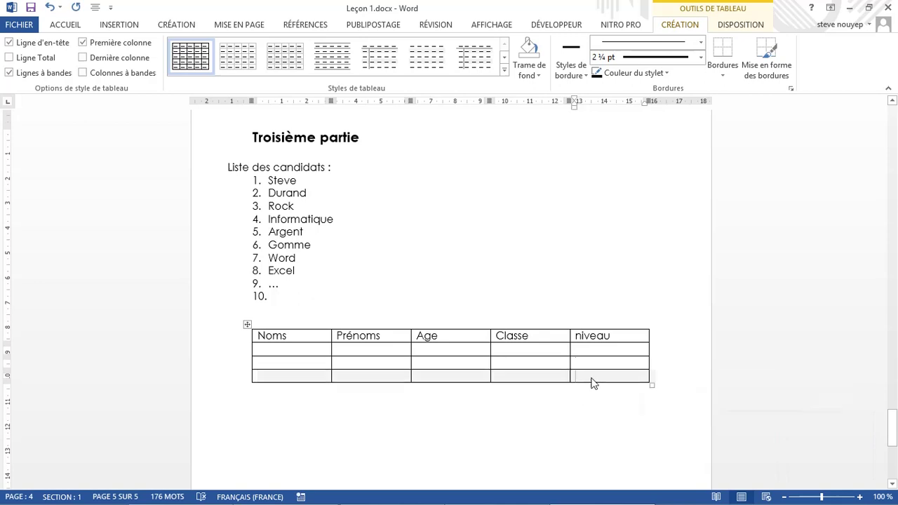
- Insert a new column to the right of niveau with Insérer à droite
right_click(591, 382)
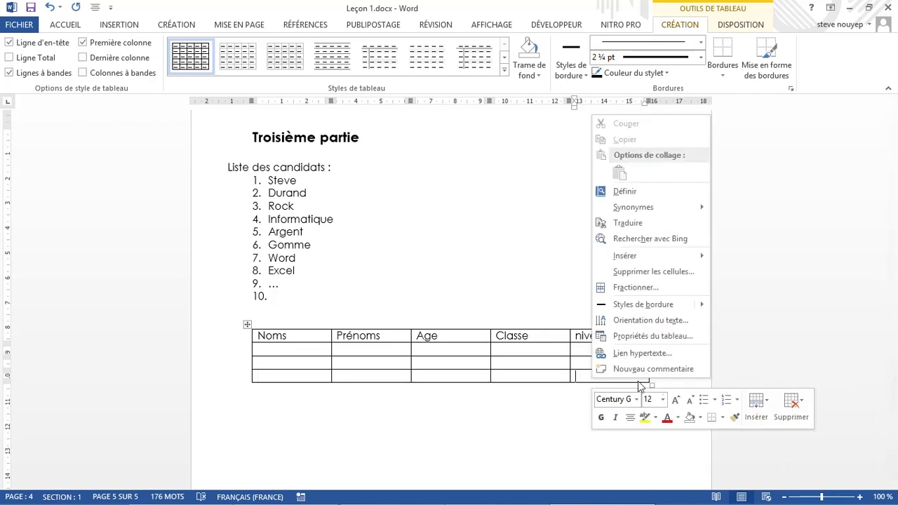
click(758, 410)
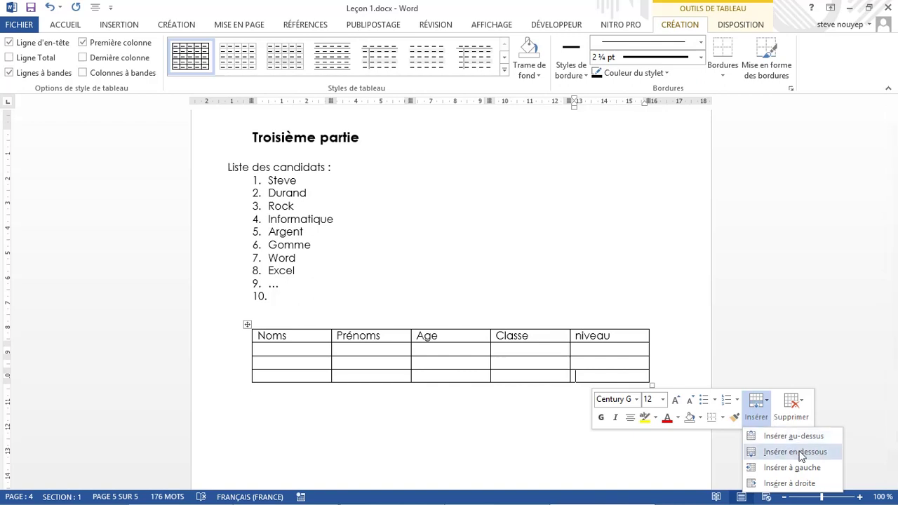
click(806, 484)
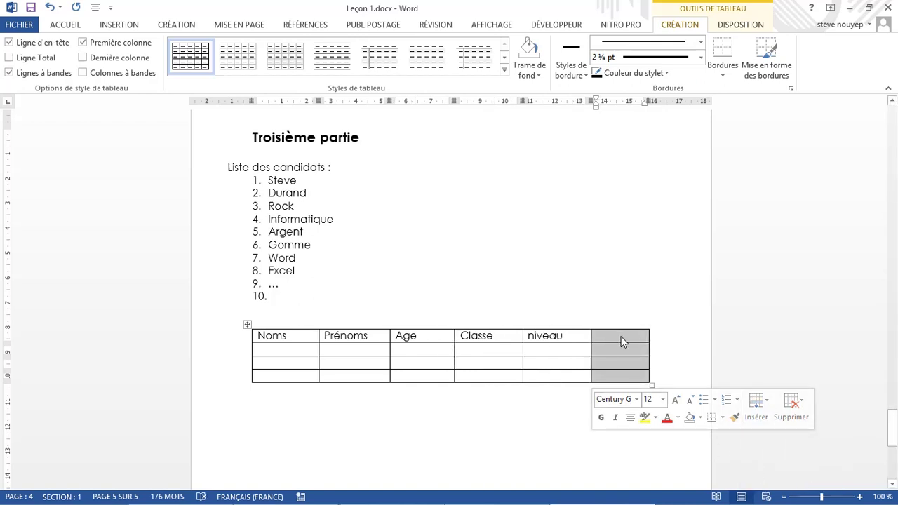
- Select the new empty last column and delete it with Supprimer les colonnes
click(559, 365)
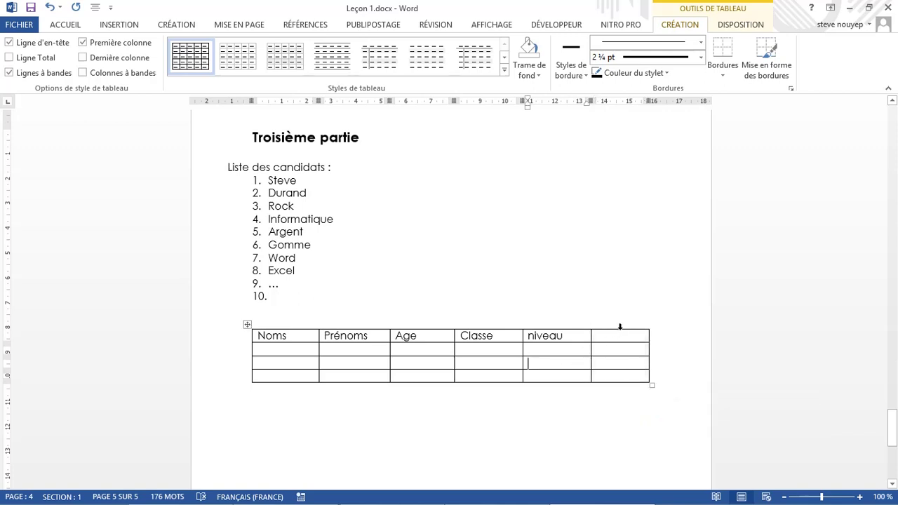
click(620, 327)
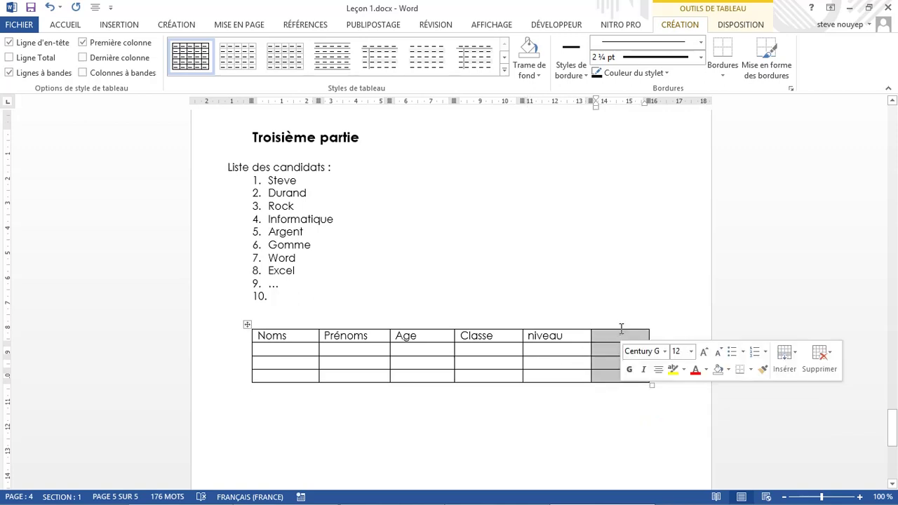
click(820, 364)
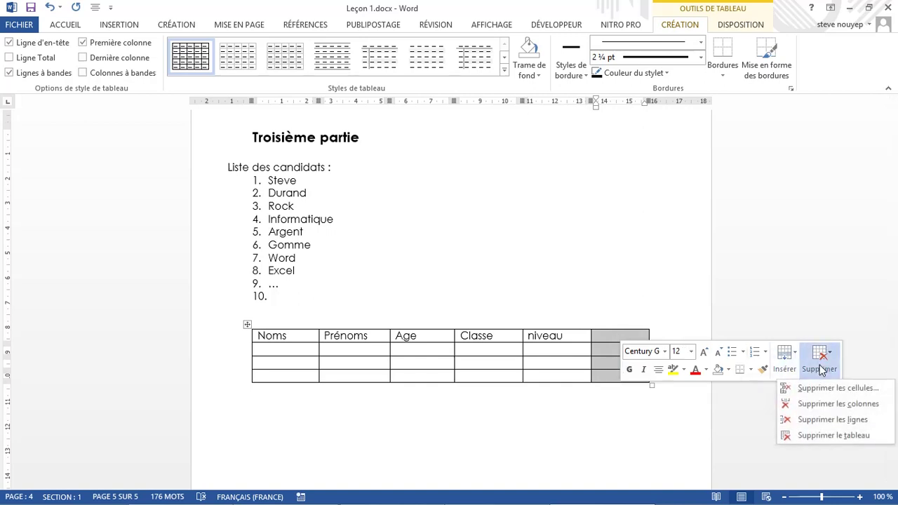
click(818, 404)
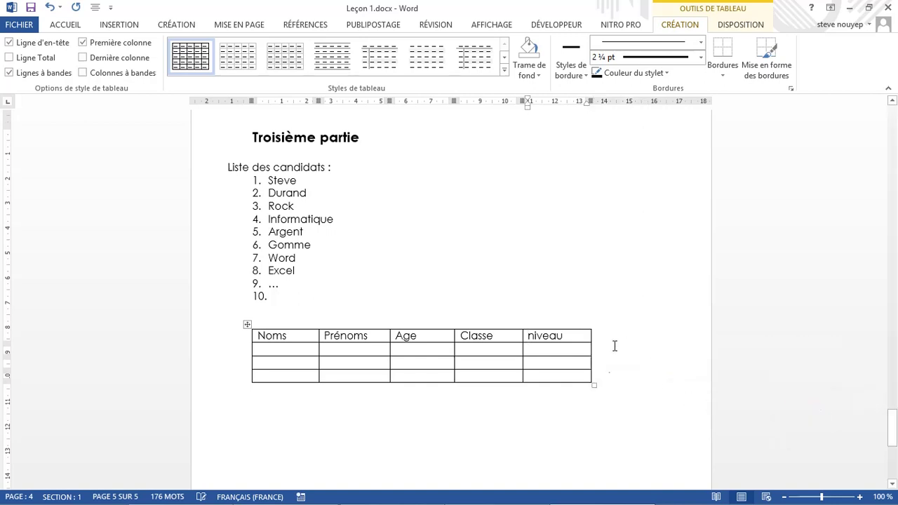
- Select the bottom table row and delete it from the Supprimer menu
click(259, 377)
mouse_move(250, 376)
double_click(255, 378)
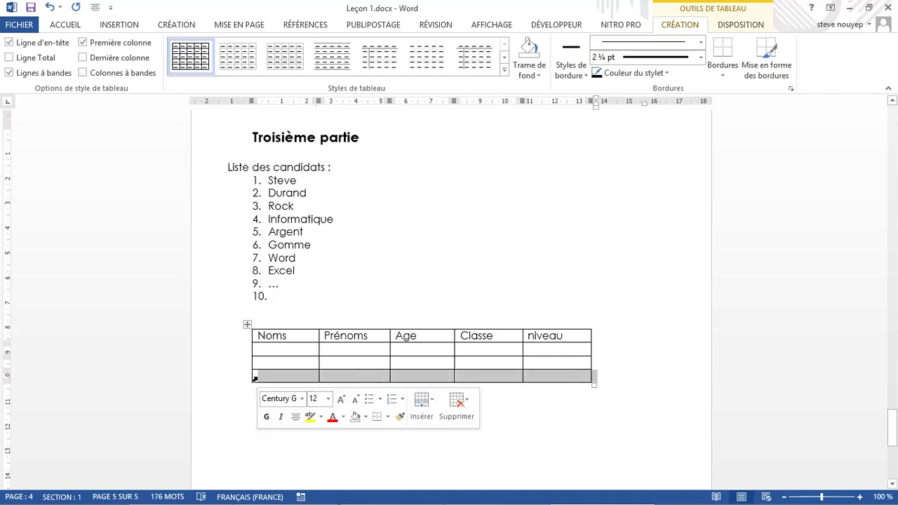
click(255, 378)
click(256, 377)
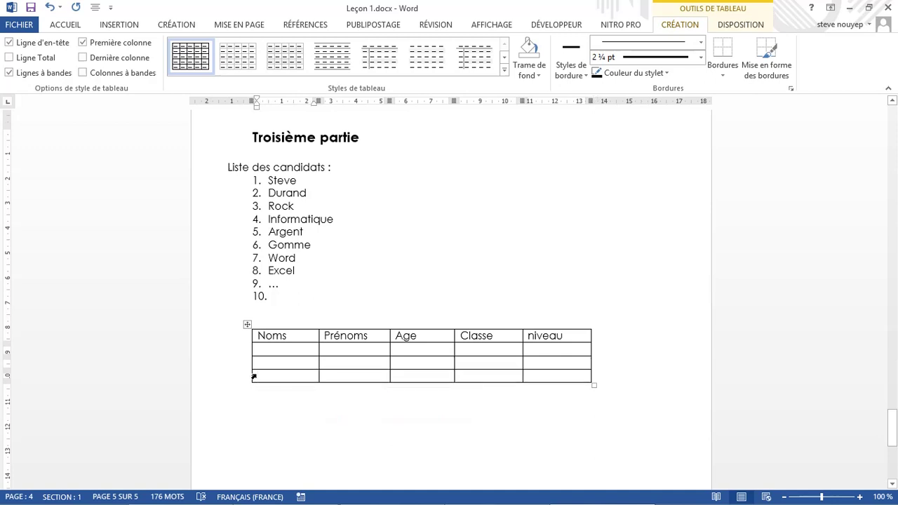
double_click(254, 378)
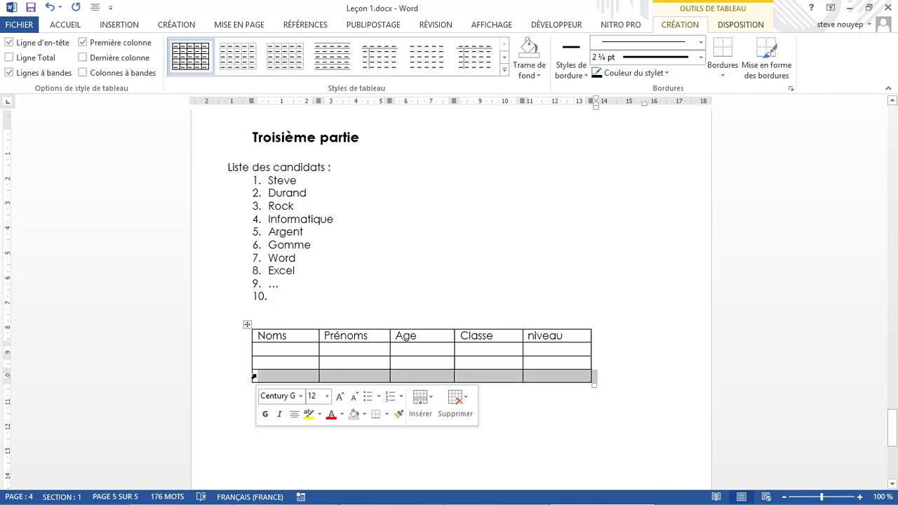
click(456, 402)
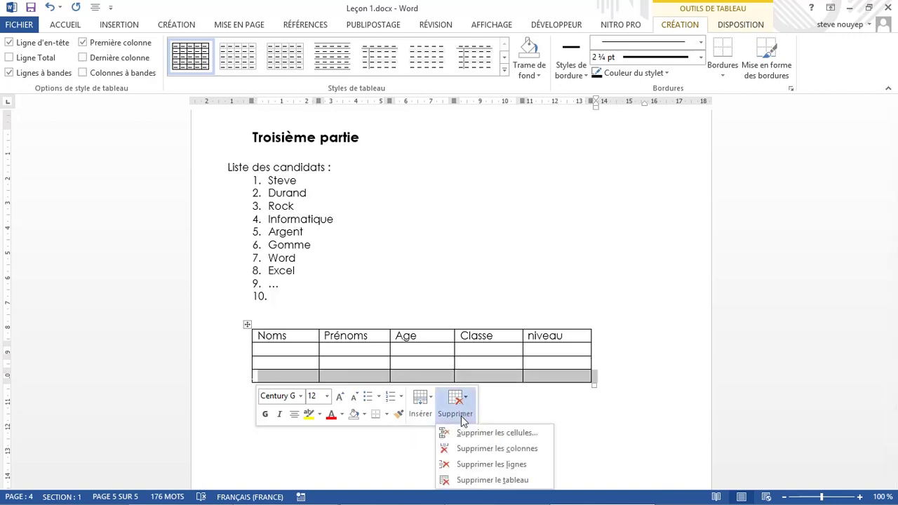
click(494, 462)
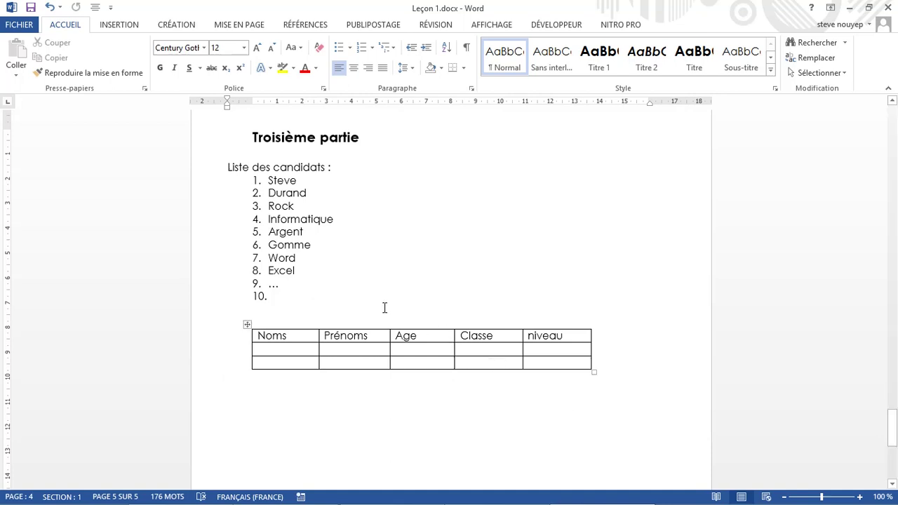
- With the caret in the Noms cell, open the full Table Styles gallery
click(265, 339)
click(684, 26)
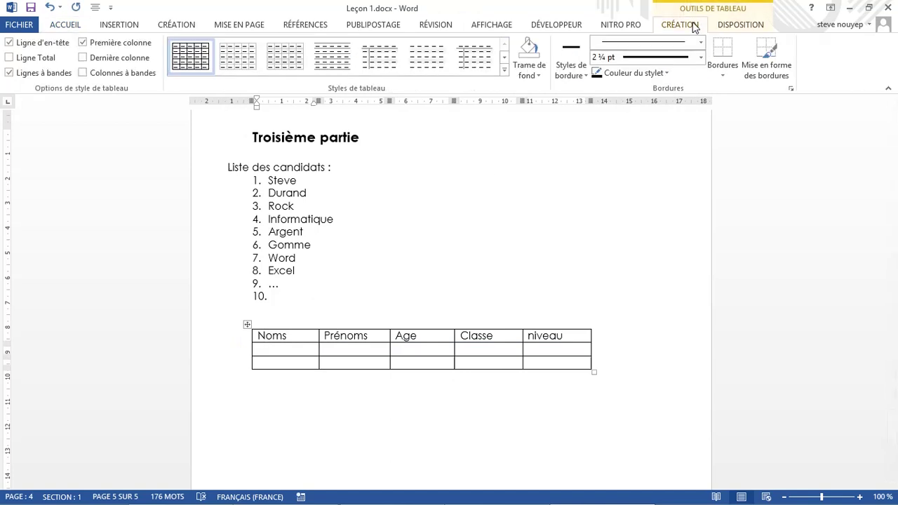
click(504, 71)
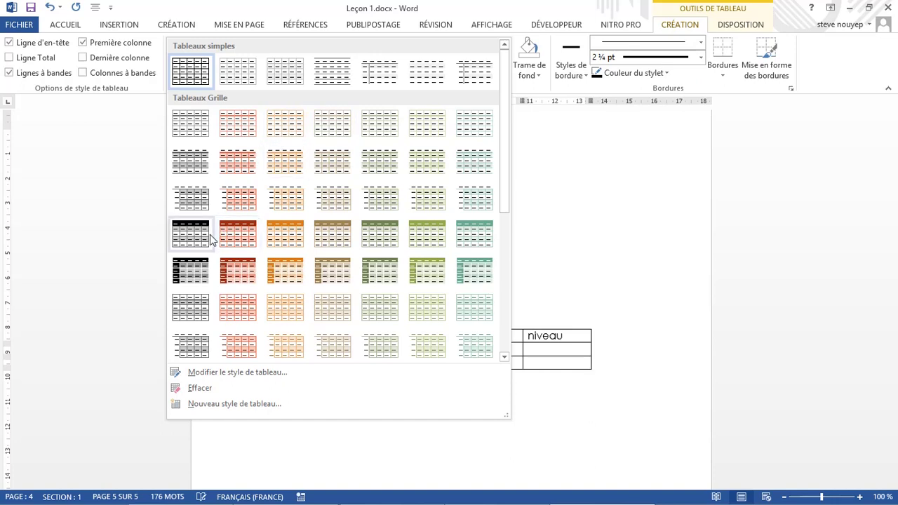
- Apply the black-header grid table style and shade the header row dark brown
key(Escape)
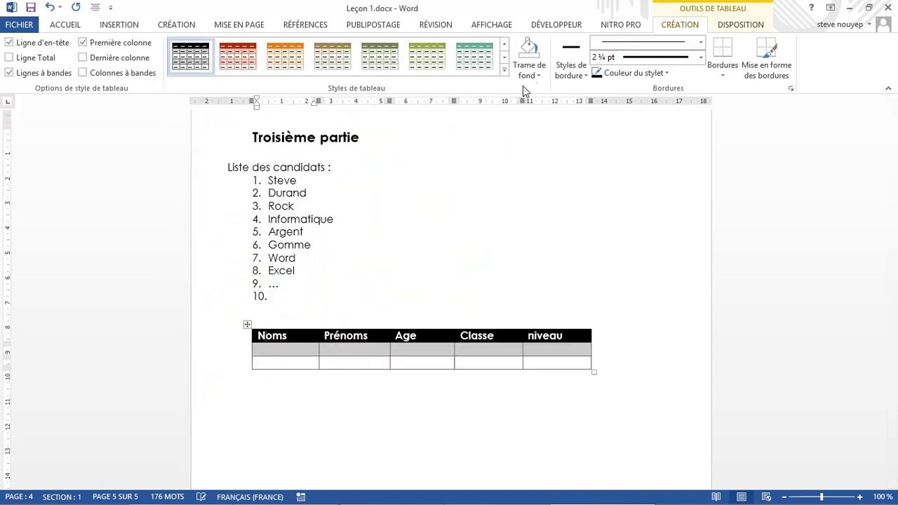
click(529, 67)
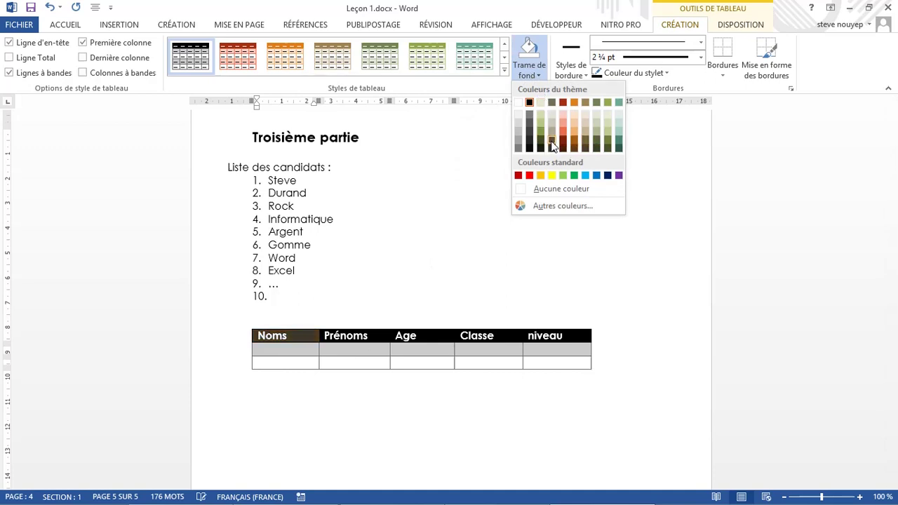
click(353, 358)
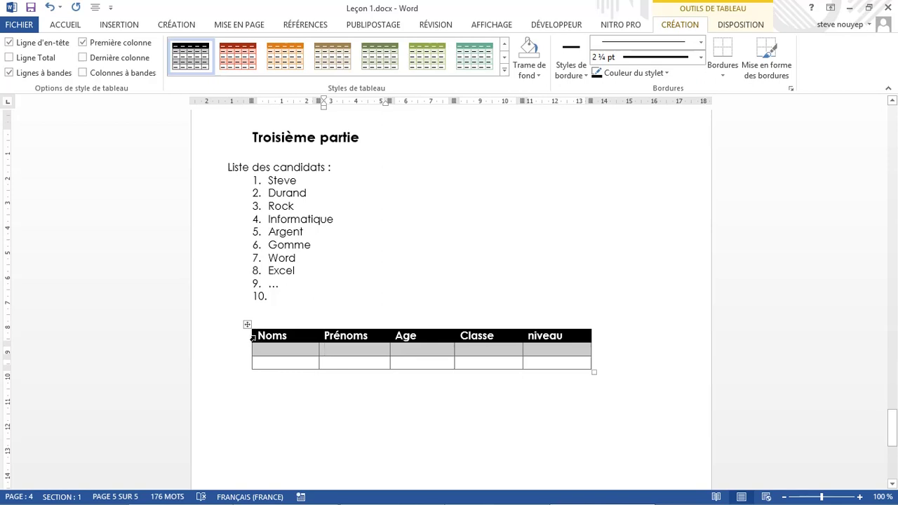
click(253, 338)
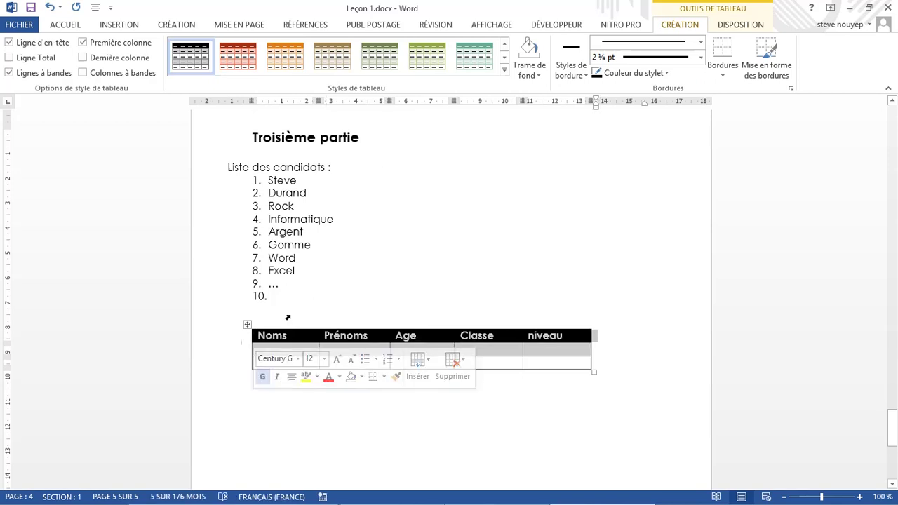
click(524, 71)
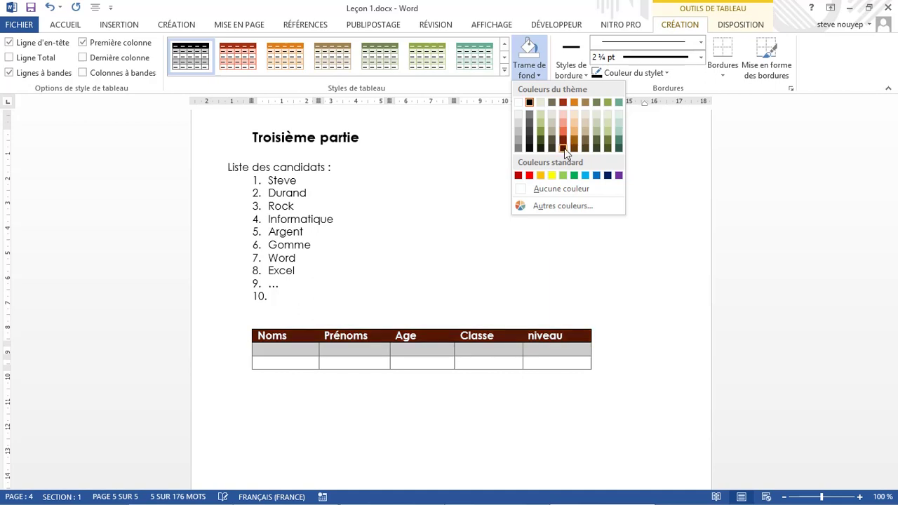
click(586, 145)
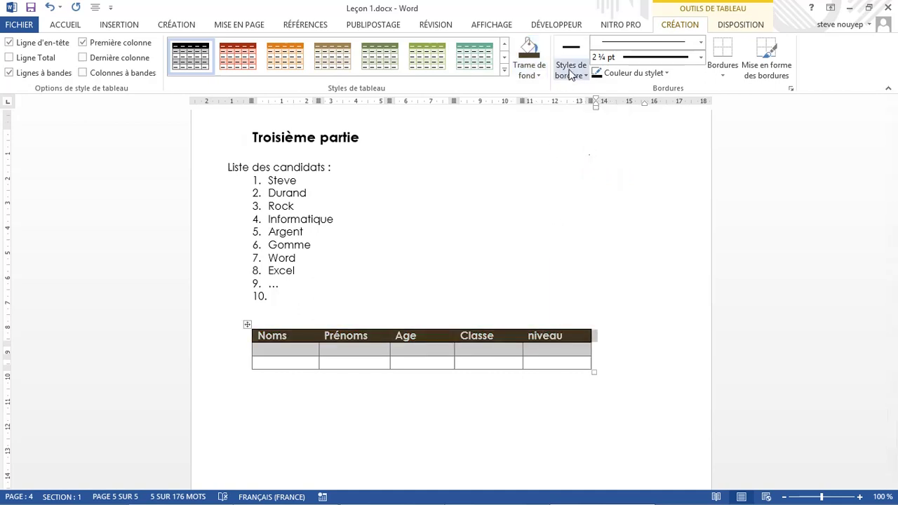
- Paint grey-green 1½ pt bottom borders under the first two header cells, including Prénoms
click(574, 75)
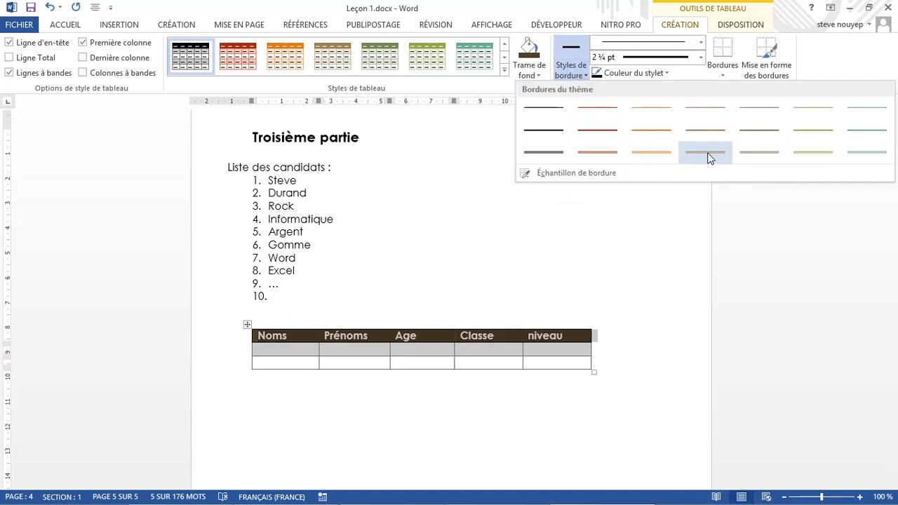
click(704, 130)
click(270, 370)
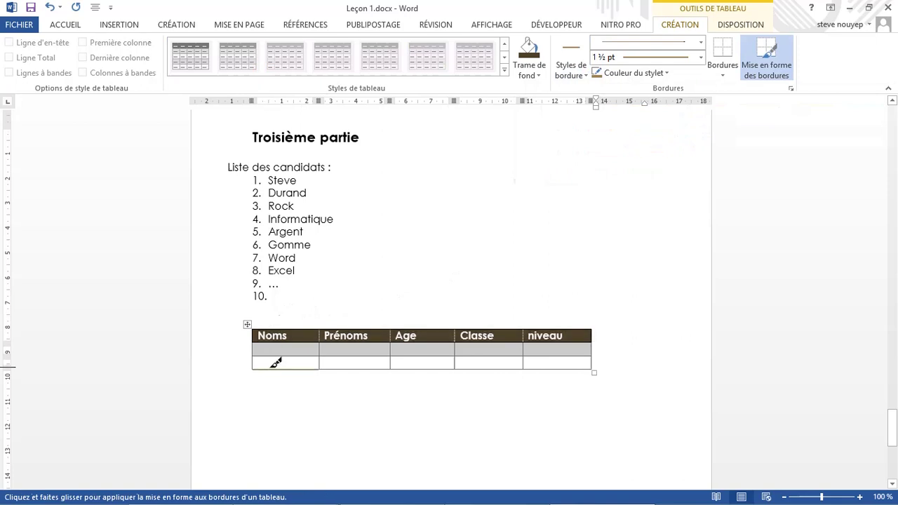
click(353, 368)
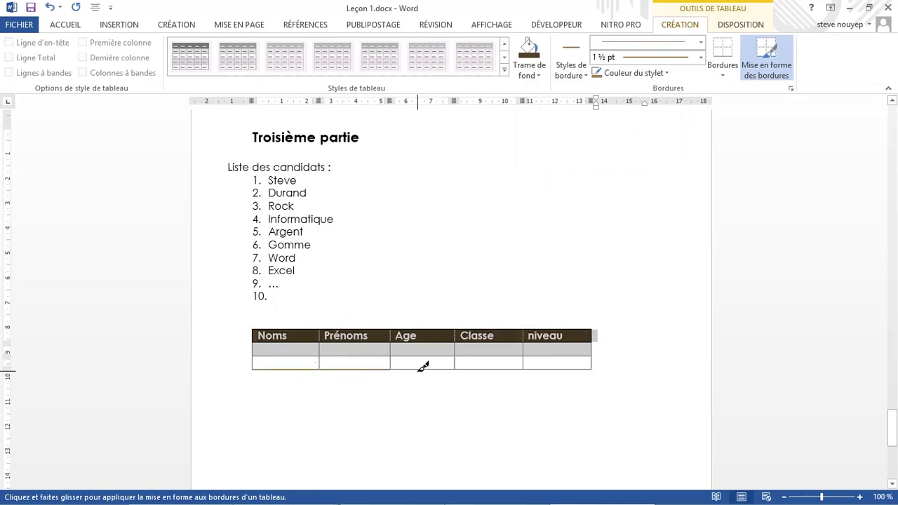
key(Escape)
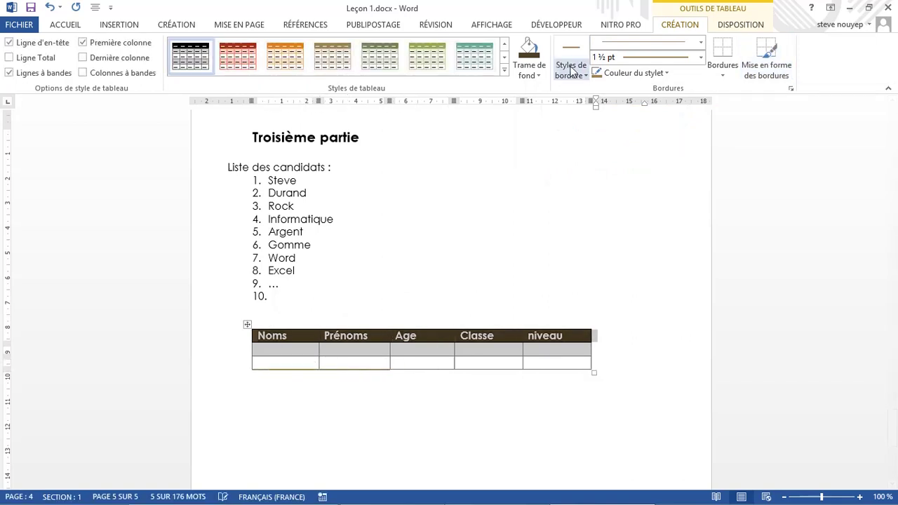
- Paint red ½ pt bottom borders under the Age, Classe and niveau cells
click(571, 68)
click(599, 159)
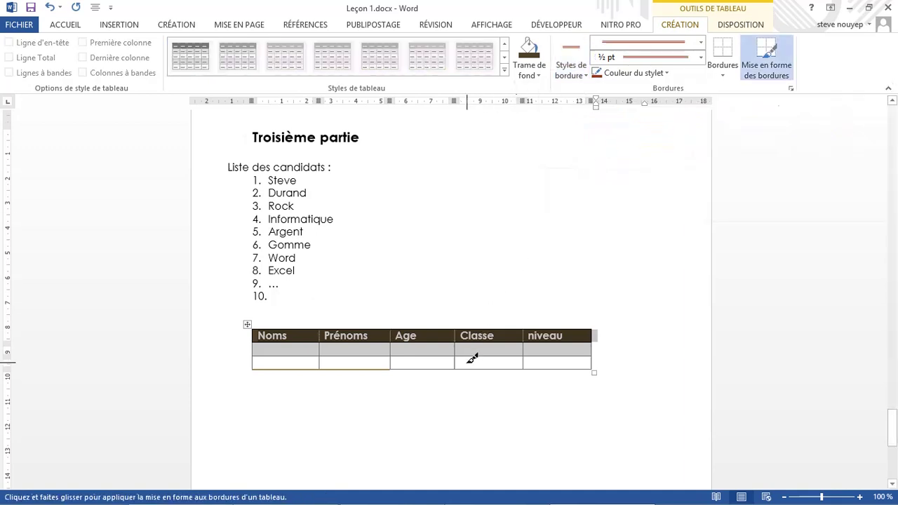
click(429, 368)
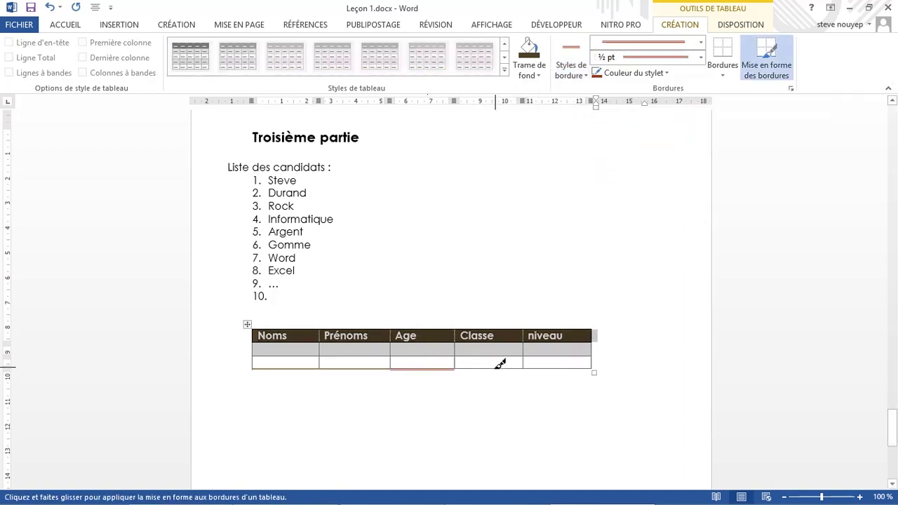
click(498, 367)
click(553, 368)
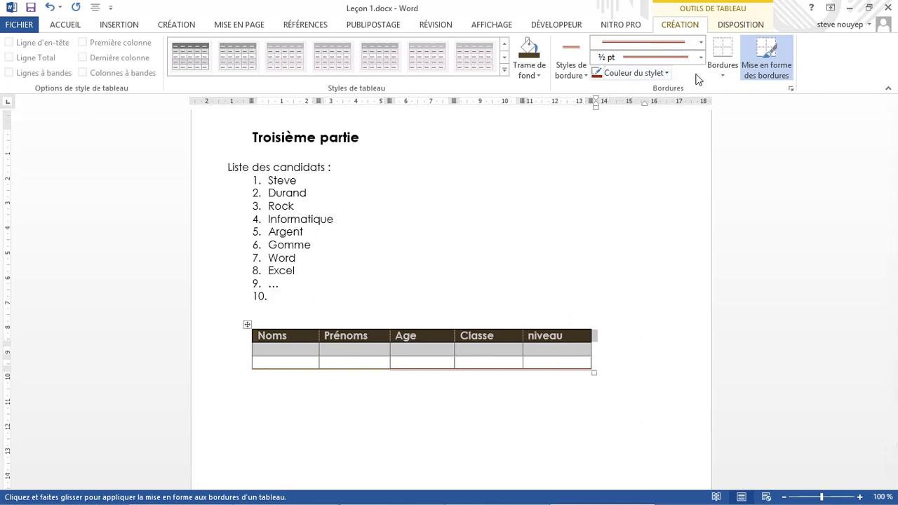
- Switch the pen colour to light salmon and draw a line under Classe and niveau
click(652, 77)
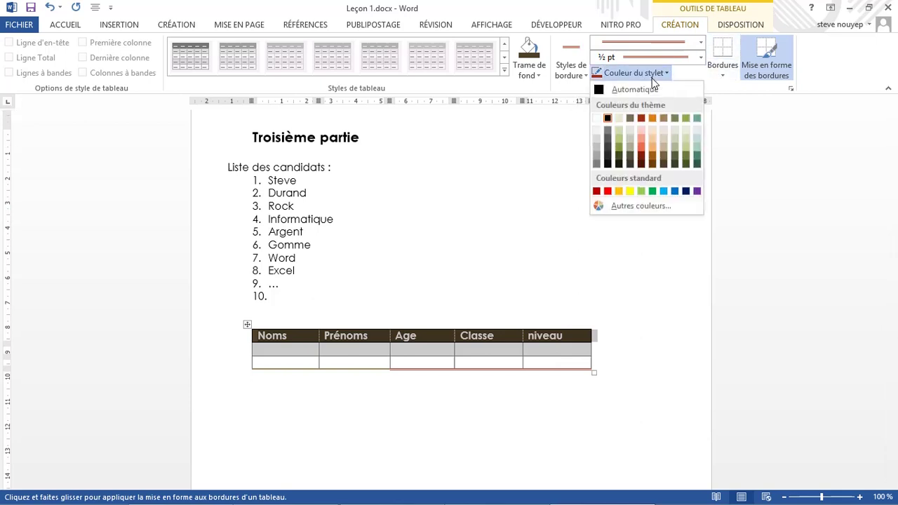
click(641, 146)
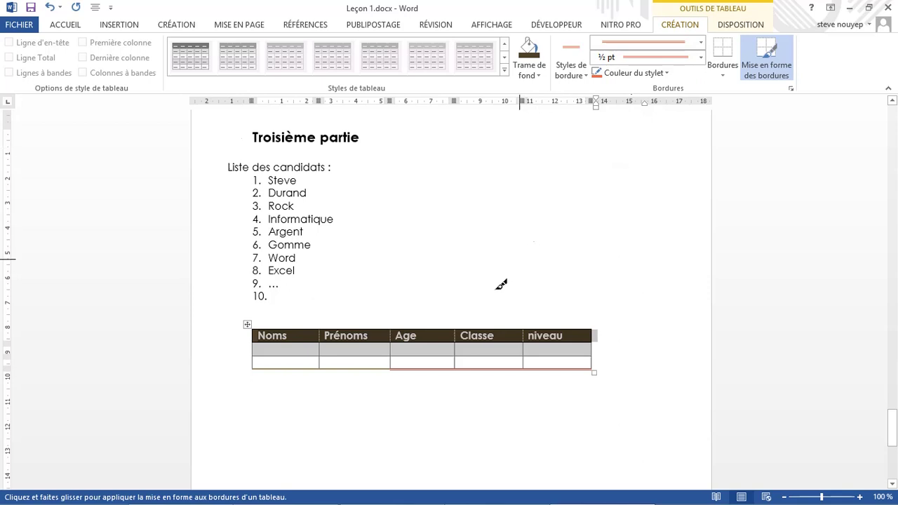
drag(484, 341, 553, 342)
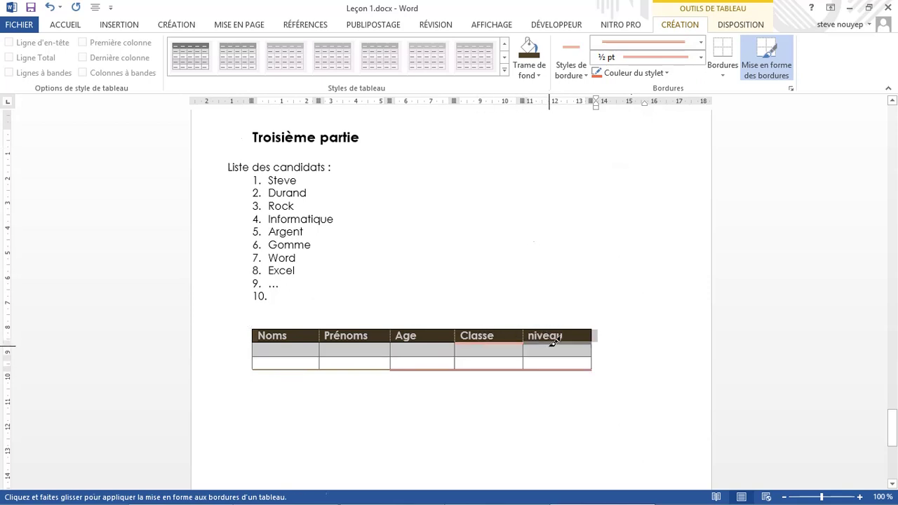
click(721, 72)
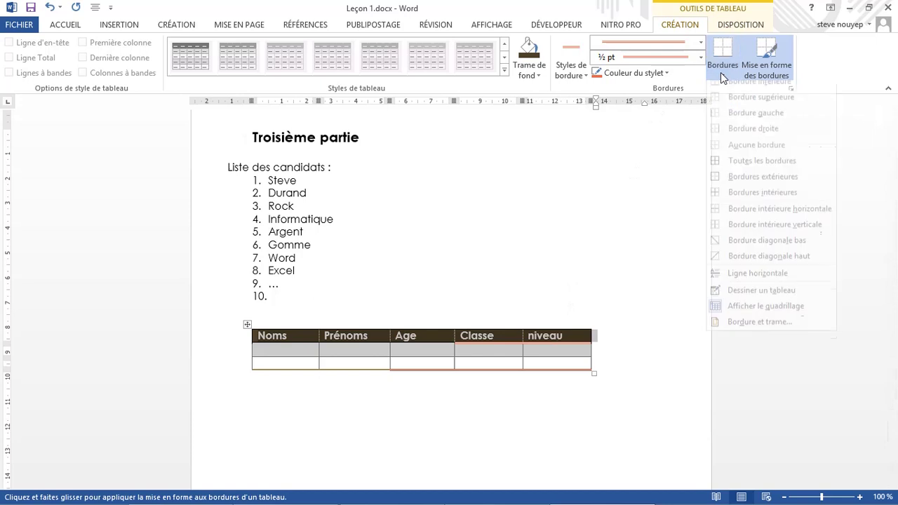
- Add a left border, then borders on every cell of the table
click(722, 121)
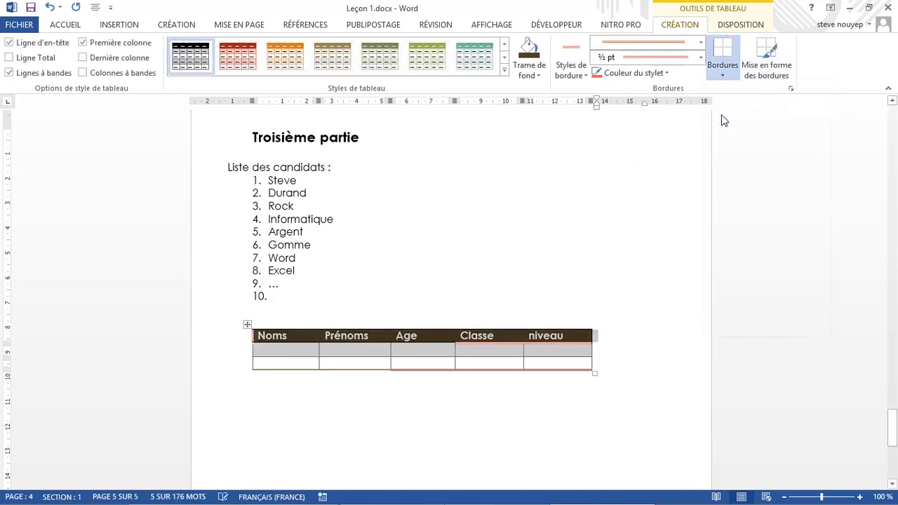
click(725, 74)
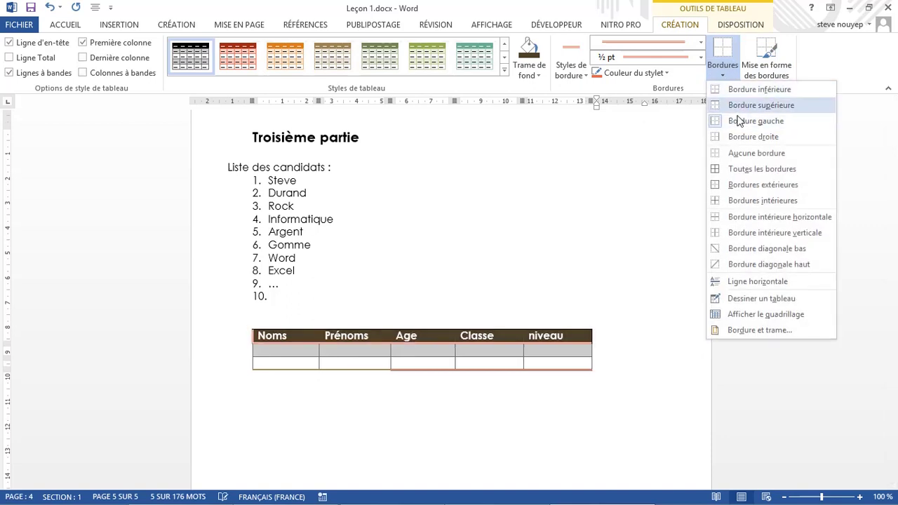
click(742, 168)
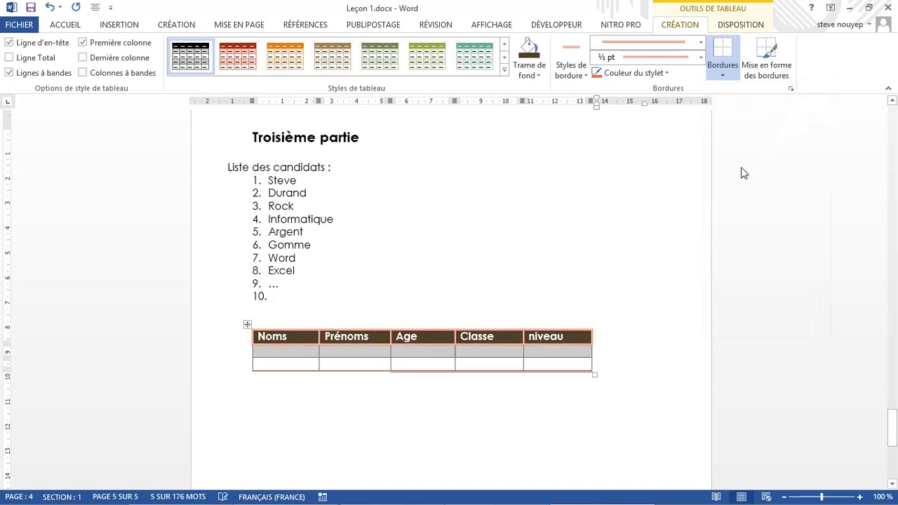
click(433, 381)
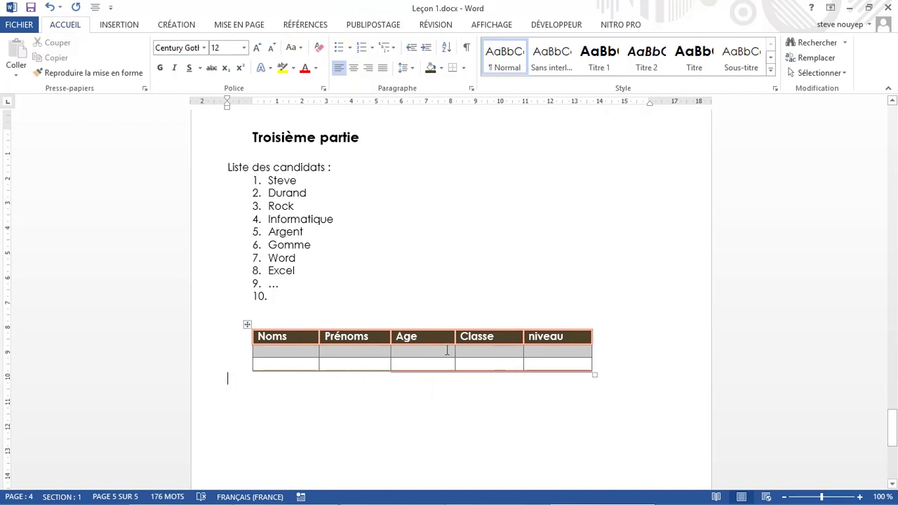
click(267, 348)
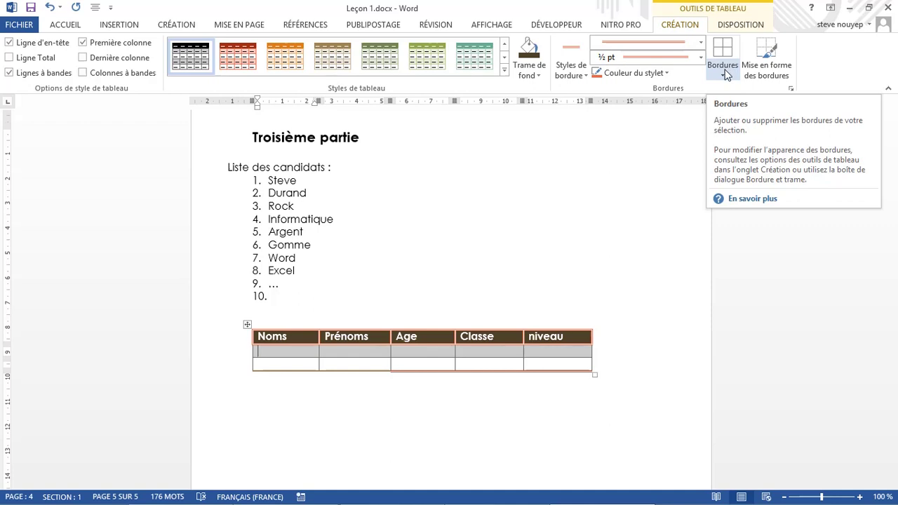
- Remove all borders from the whole table, leaving it borderless
click(724, 74)
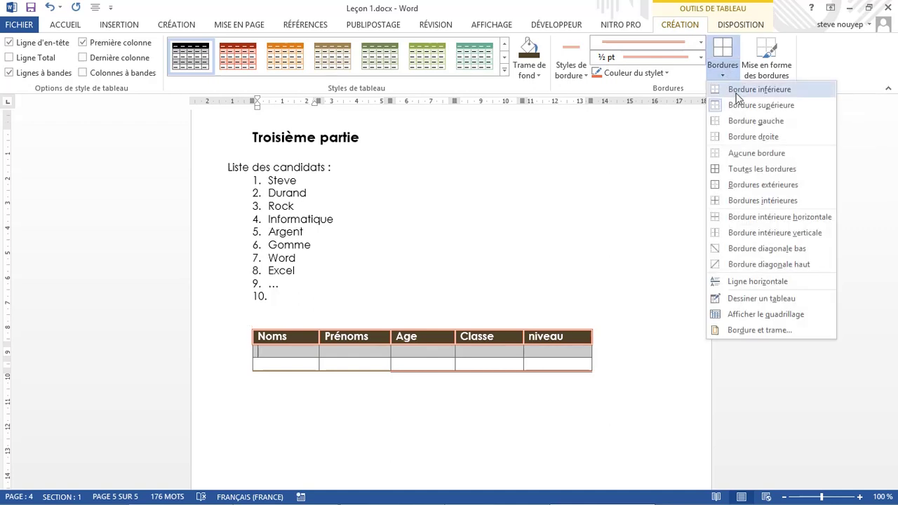
click(745, 153)
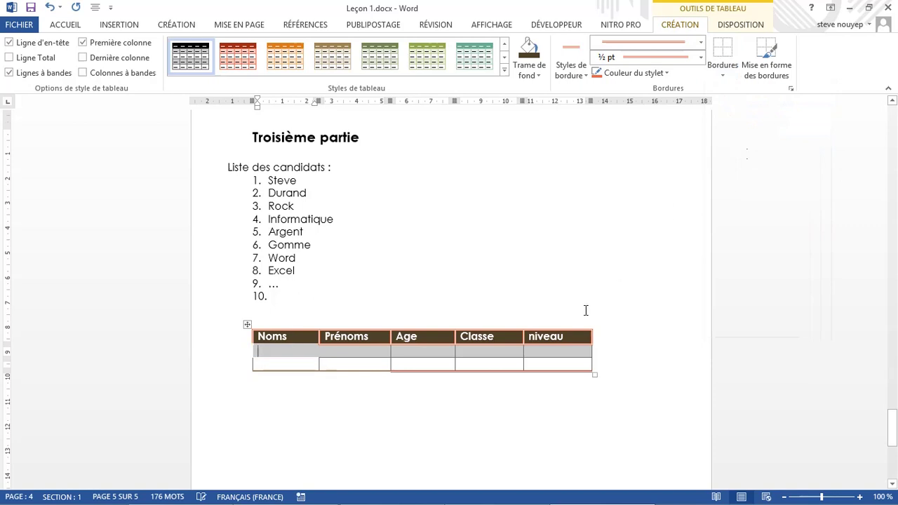
click(513, 387)
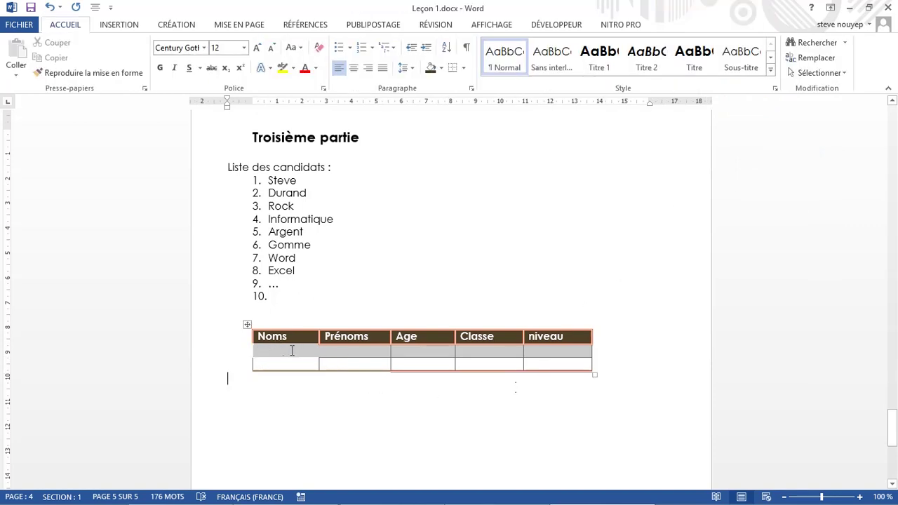
click(247, 324)
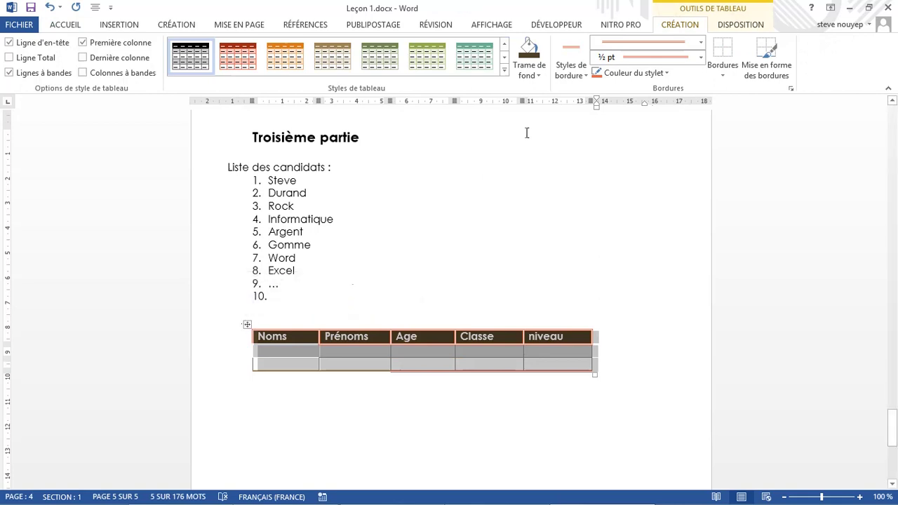
click(724, 78)
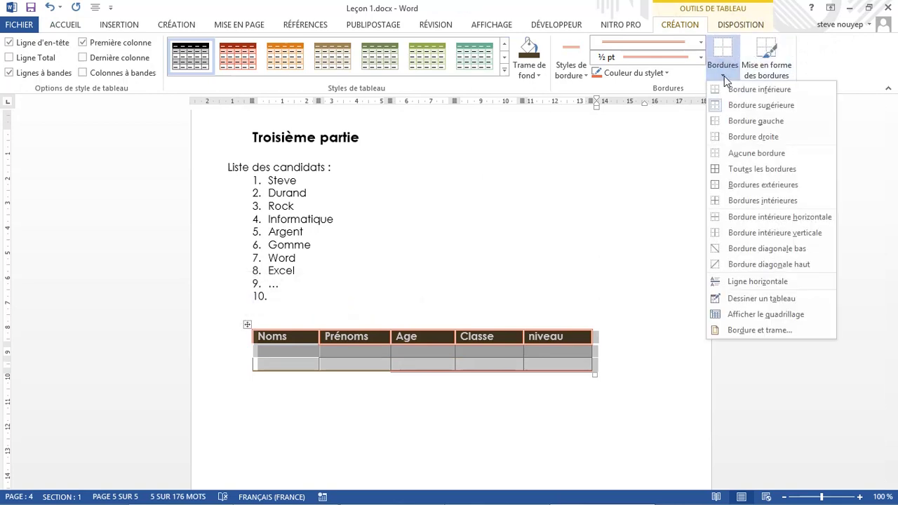
click(740, 152)
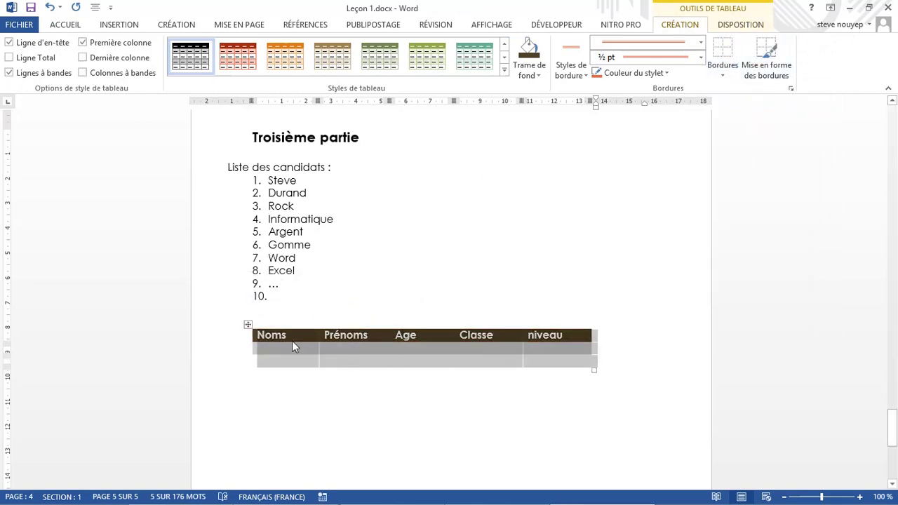
click(443, 419)
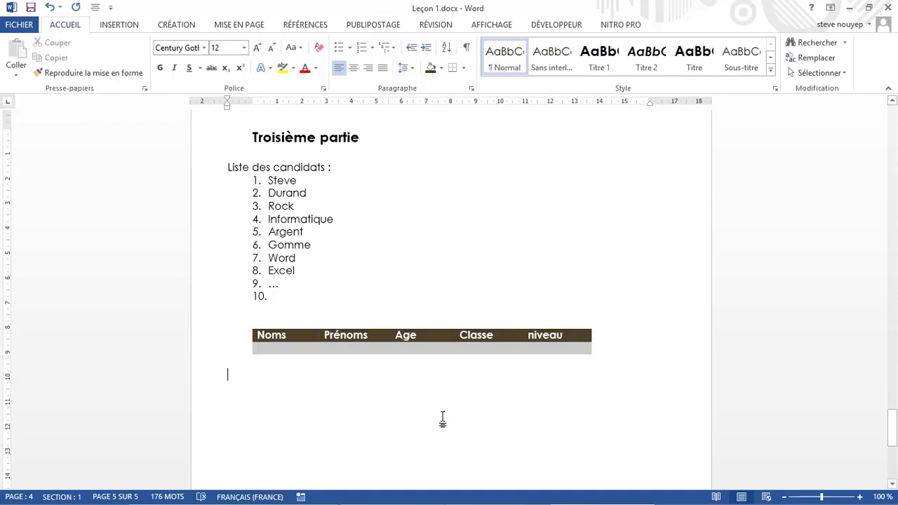
click(310, 350)
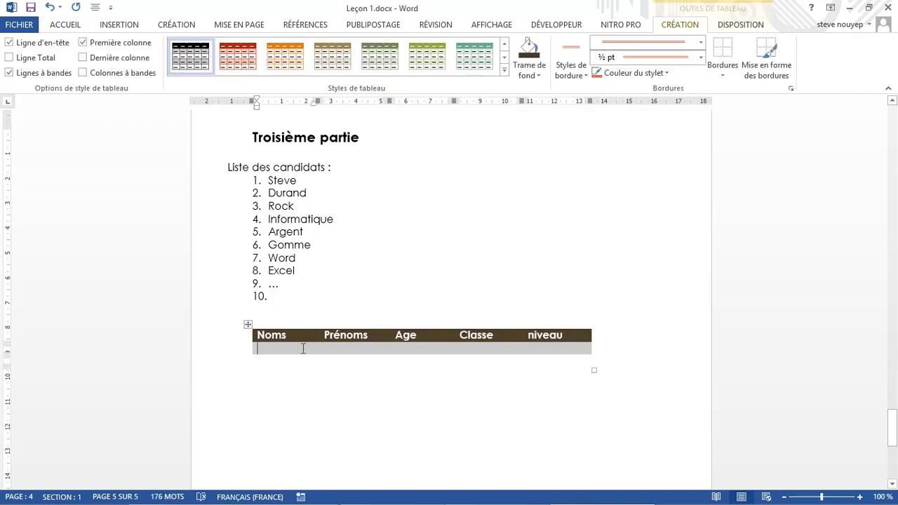
- Apply solid black 1½ pt borders to every cell of the whole table
click(248, 325)
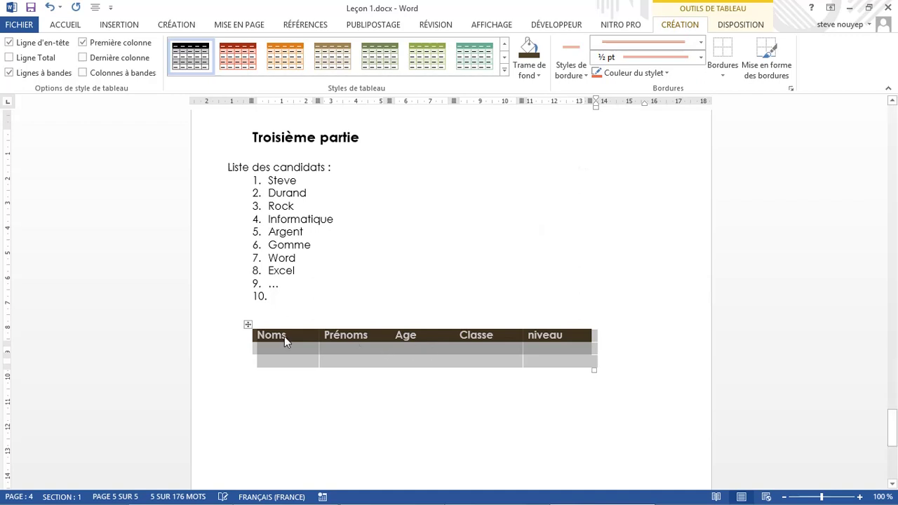
click(721, 76)
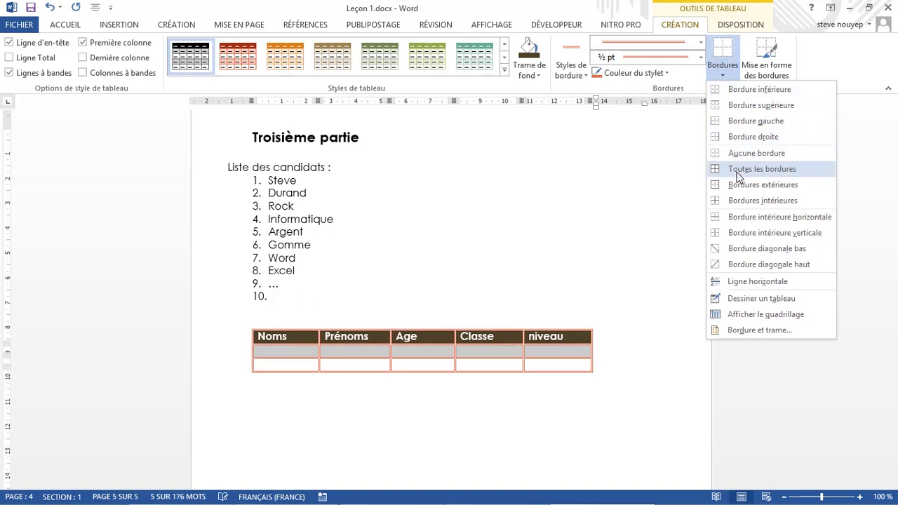
click(578, 75)
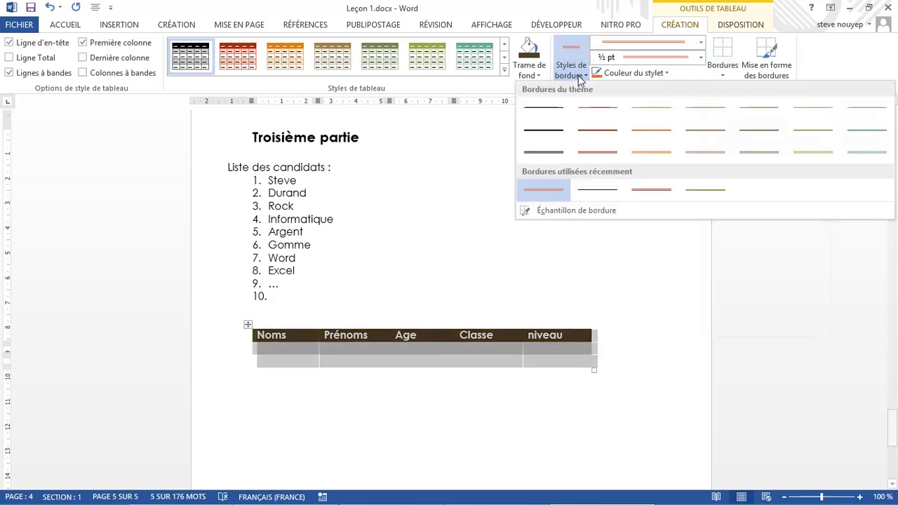
click(554, 134)
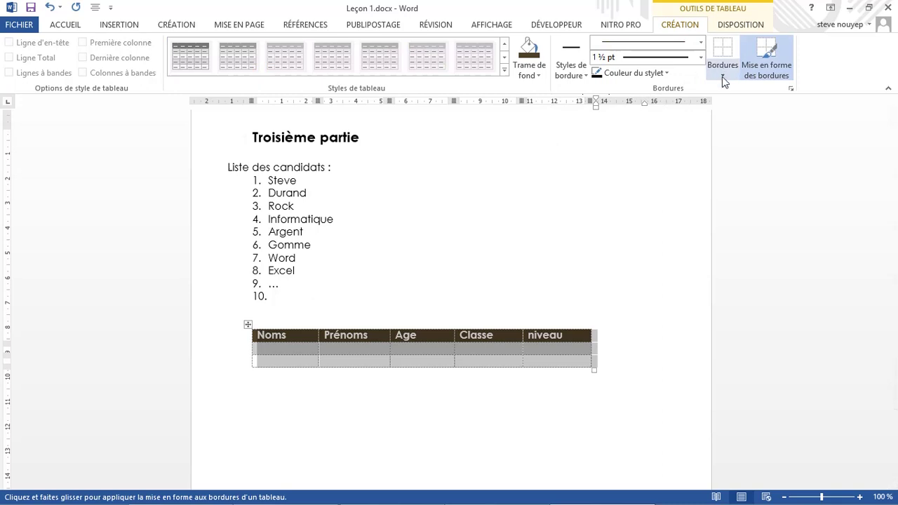
click(723, 75)
click(740, 168)
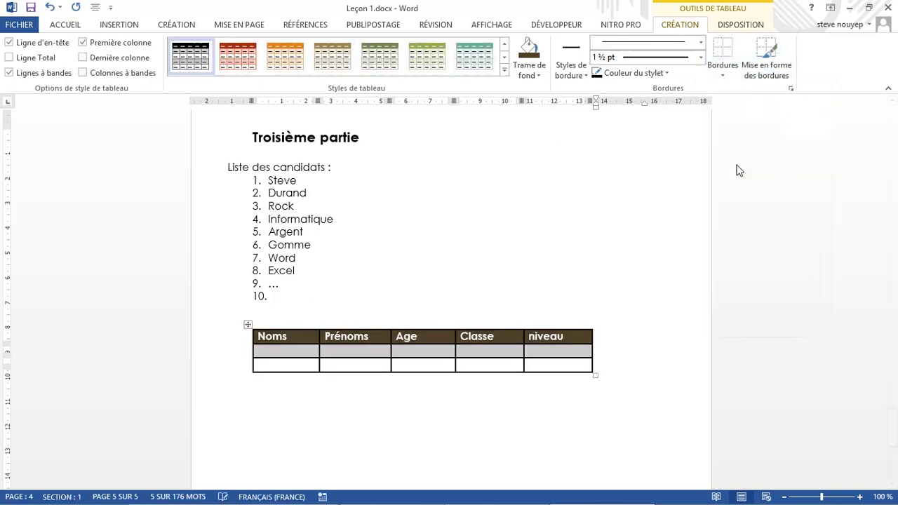
click(409, 410)
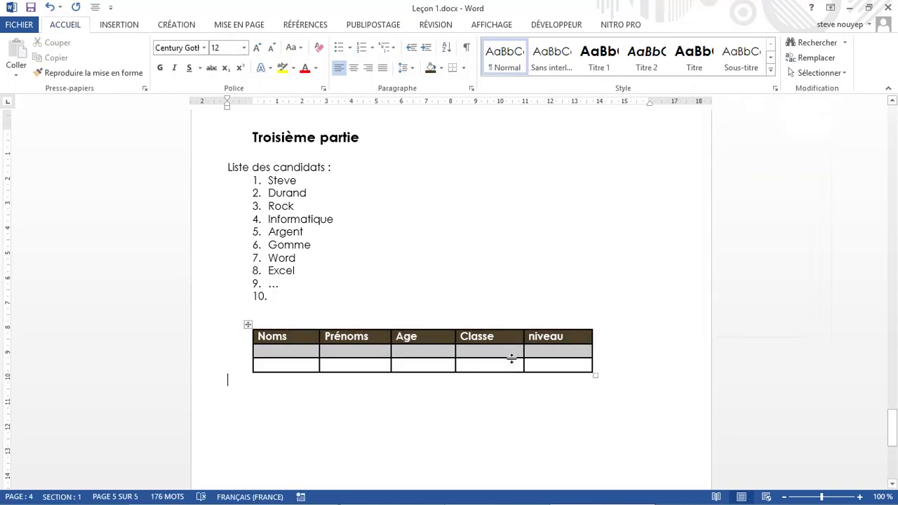
click(247, 325)
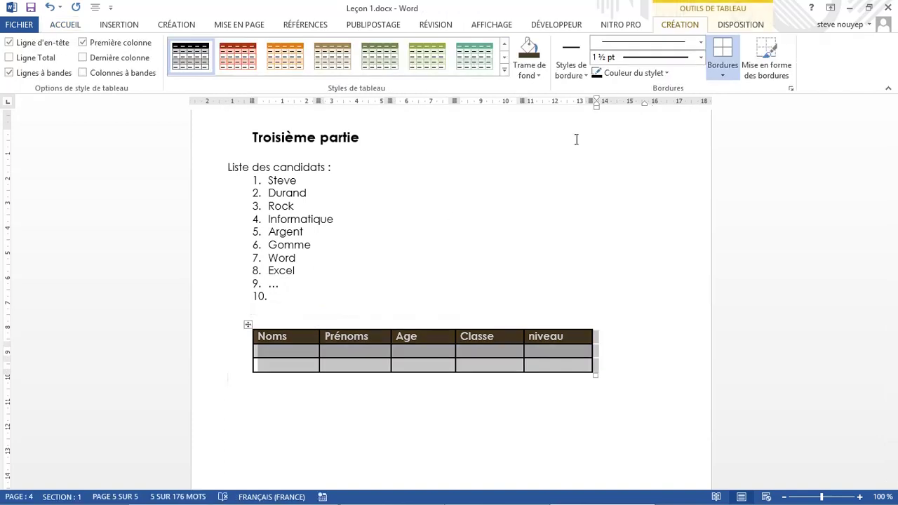
click(724, 77)
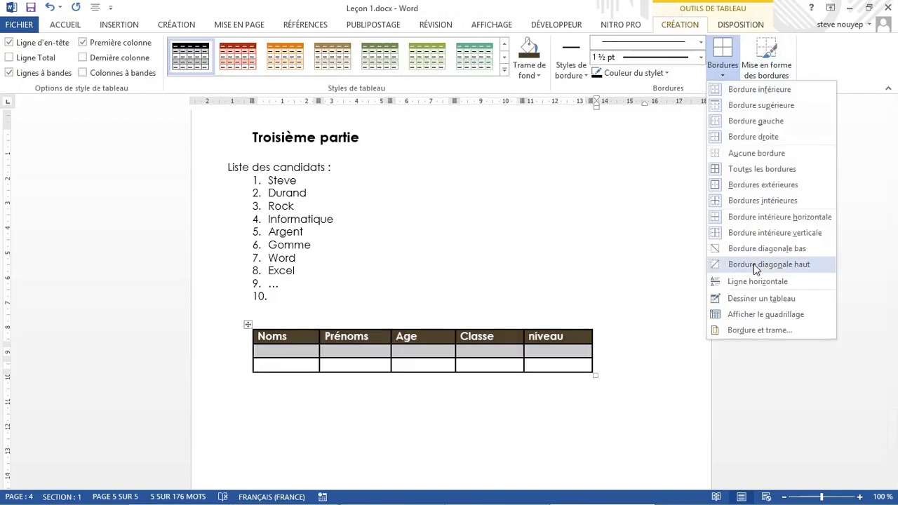
- In Bordure et trame, apply custom borders keeping only vertical dividers inside the table
click(742, 330)
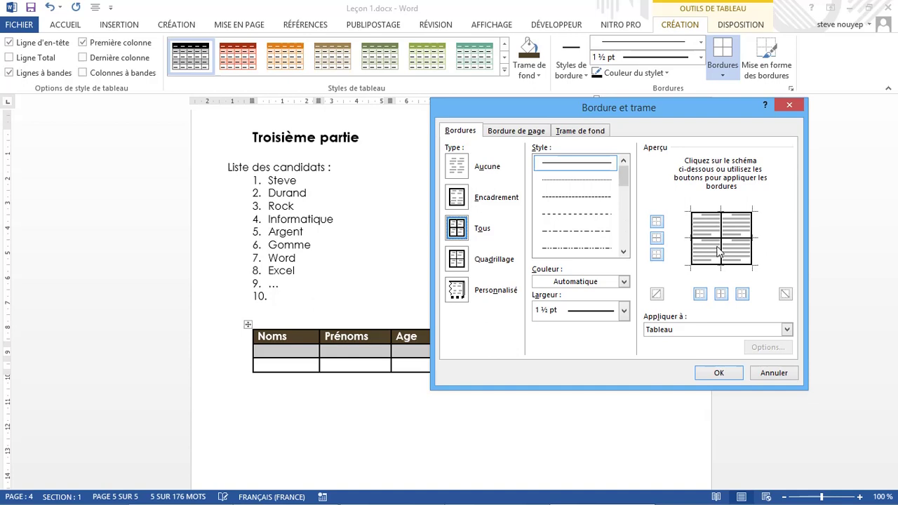
click(723, 226)
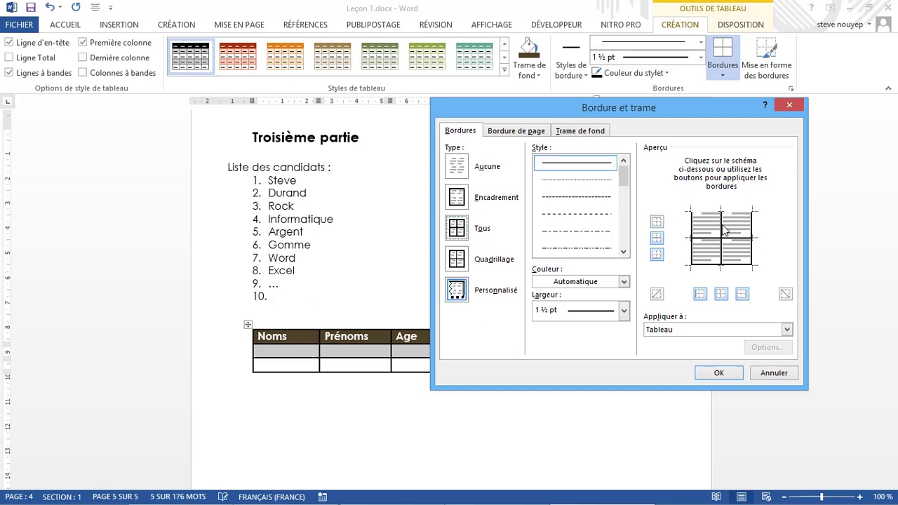
click(722, 227)
click(724, 230)
click(724, 229)
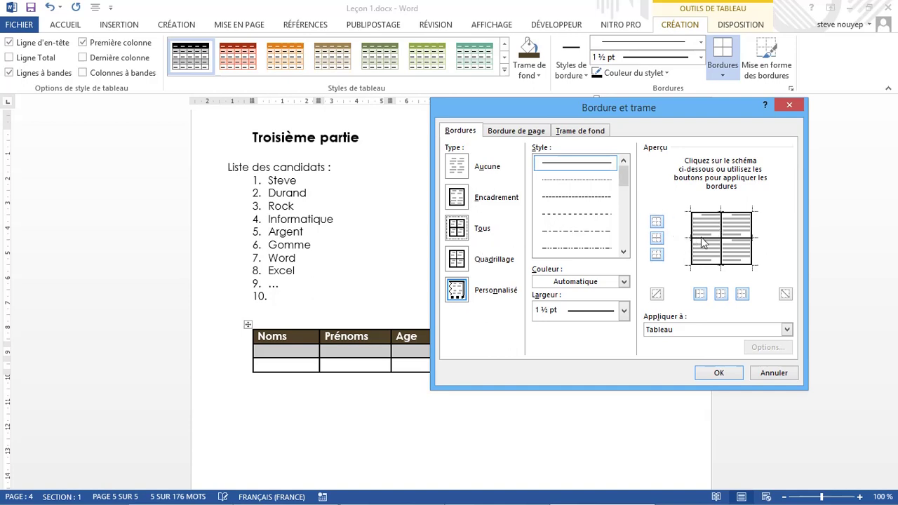
click(657, 239)
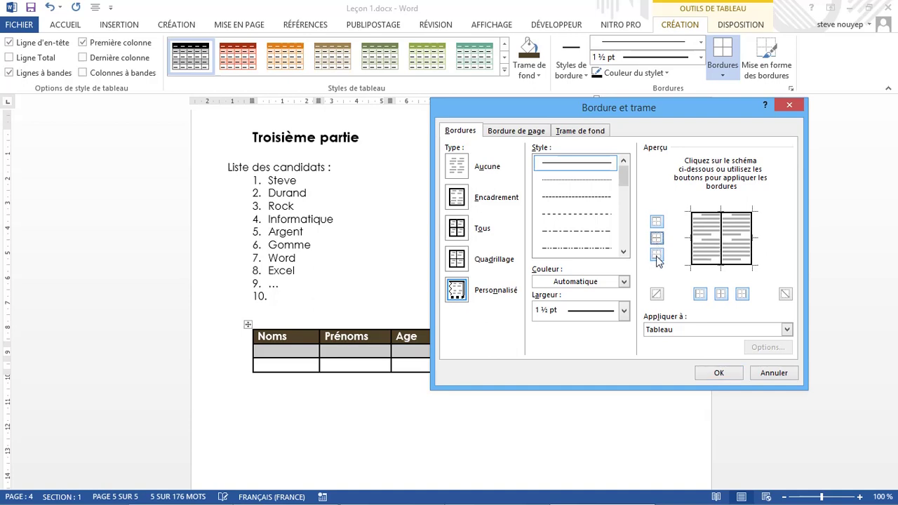
click(657, 253)
click(657, 254)
click(657, 239)
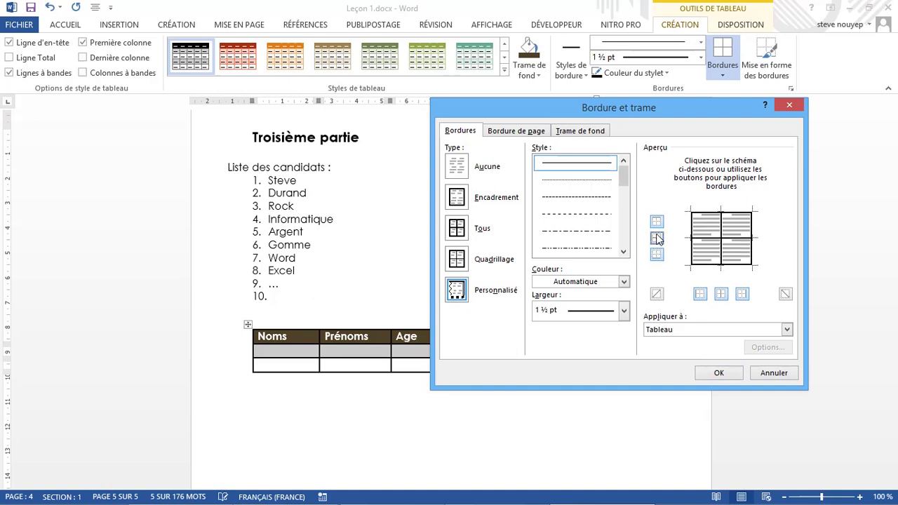
click(722, 239)
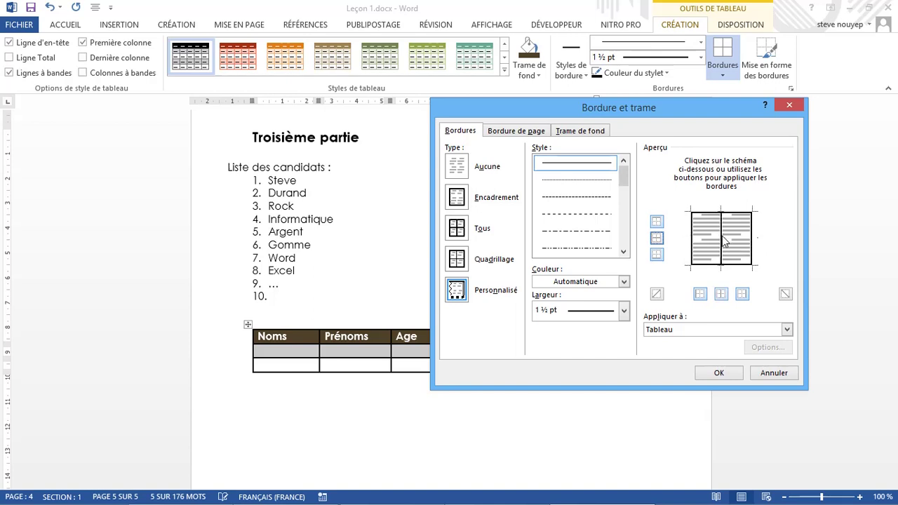
click(718, 374)
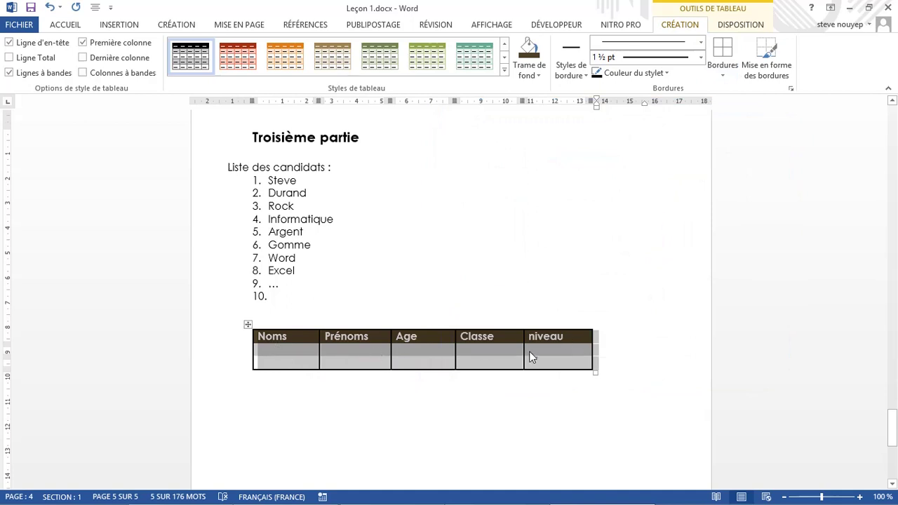
- Review the page border settings in Bordure et trame and close without changes
click(723, 75)
click(741, 327)
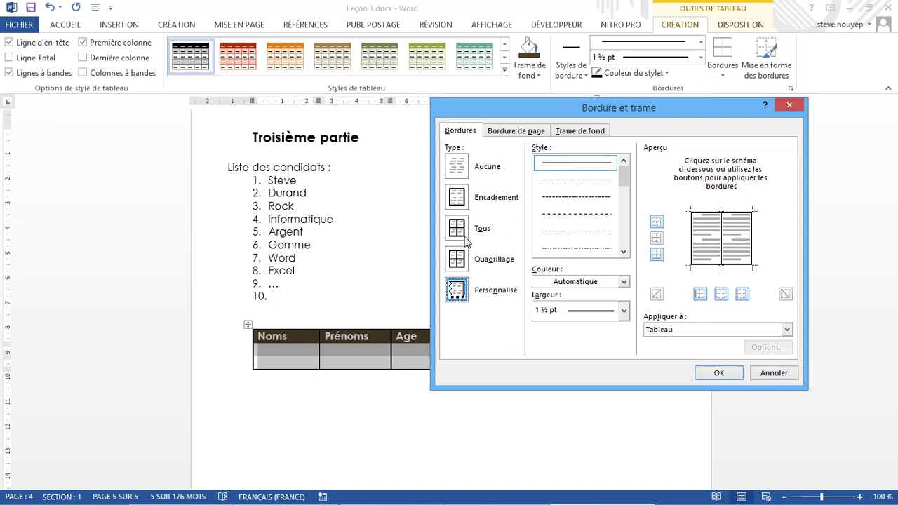
click(516, 132)
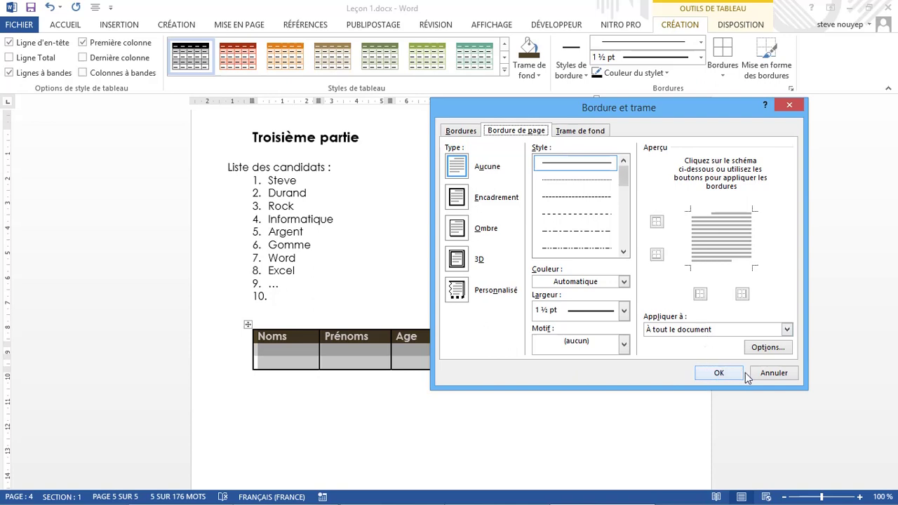
click(772, 373)
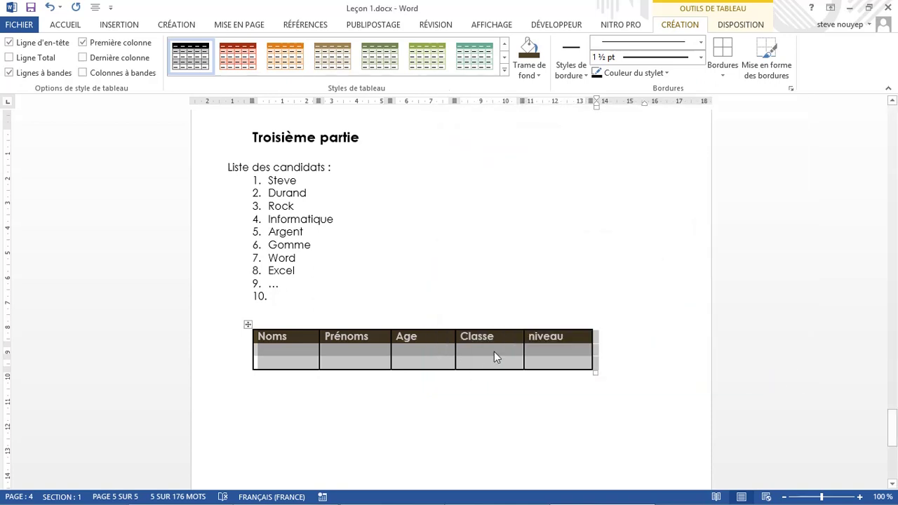
click(494, 352)
- Reapply black borders to every cell of the selected table
click(248, 324)
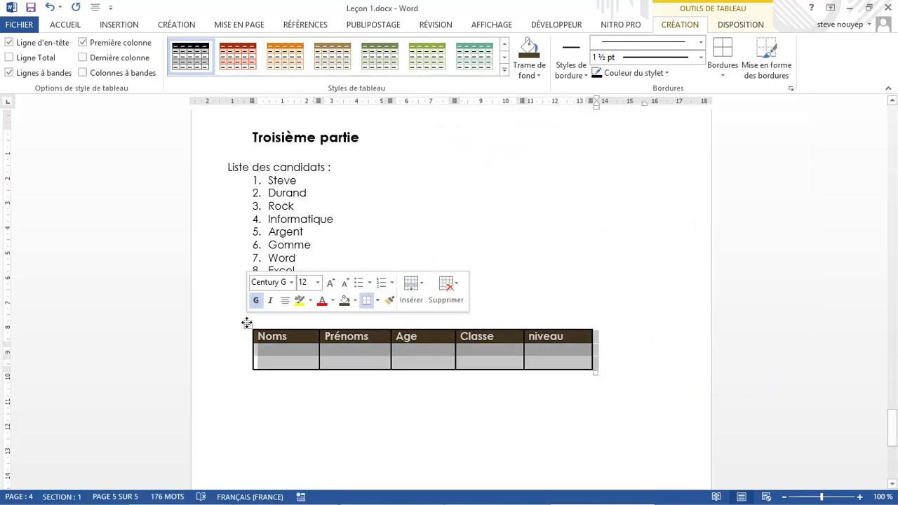
click(722, 67)
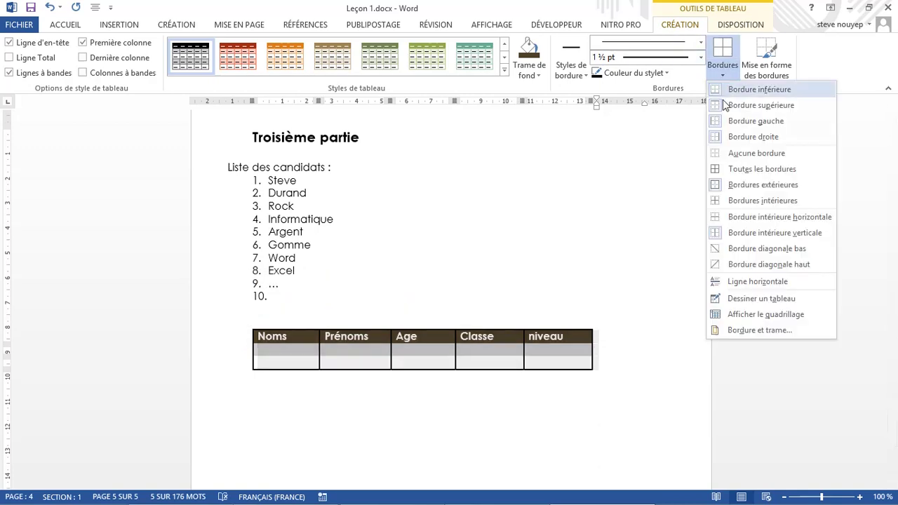
click(742, 170)
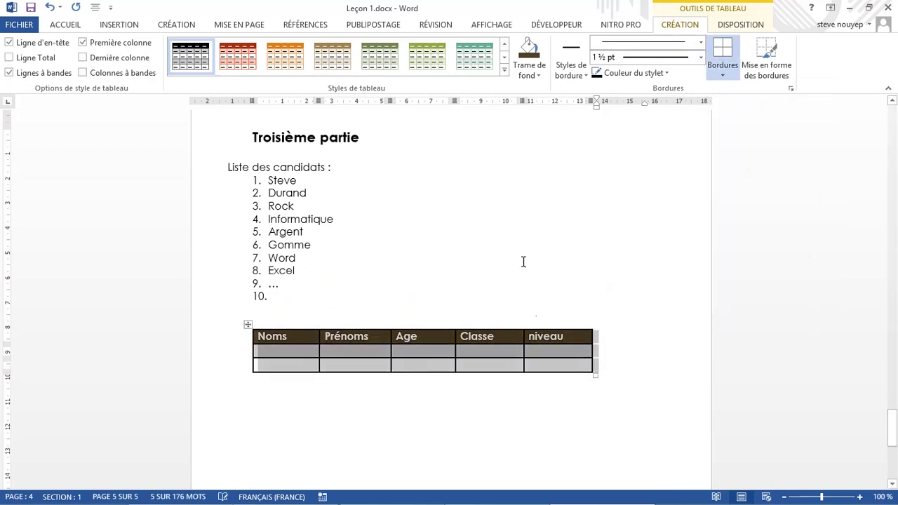
click(730, 31)
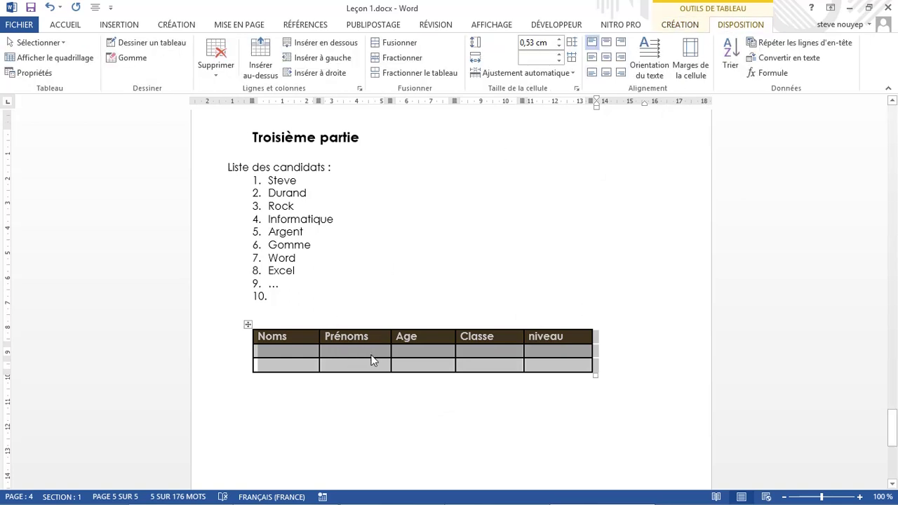
- Enter the names Steve and Durand and the first names One and Done
click(300, 353)
text(Ste)
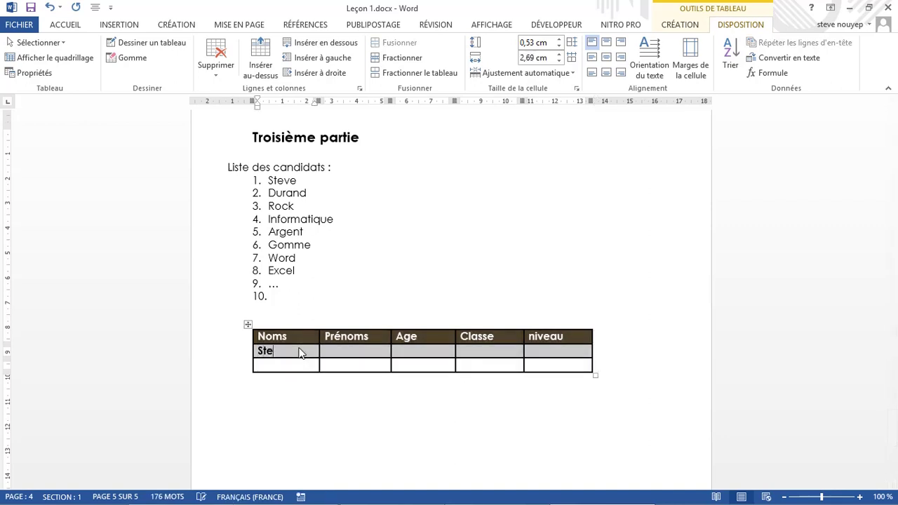
text(ve)
text(Dura)
text(nd)
key(Tab)
text(Done)
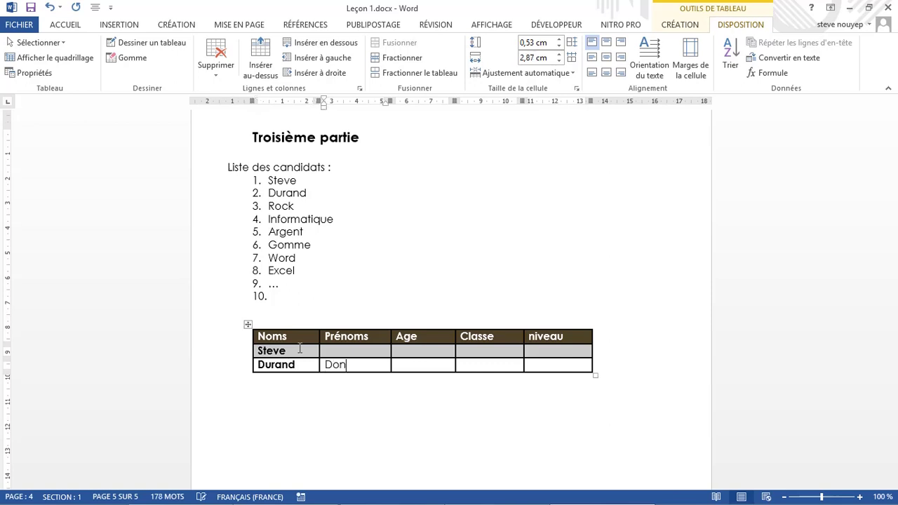
text(One)
- Enter ages 12 and 15, classes 6e and 4e, and niveaux 2 and 5
click(416, 353)
text(12)
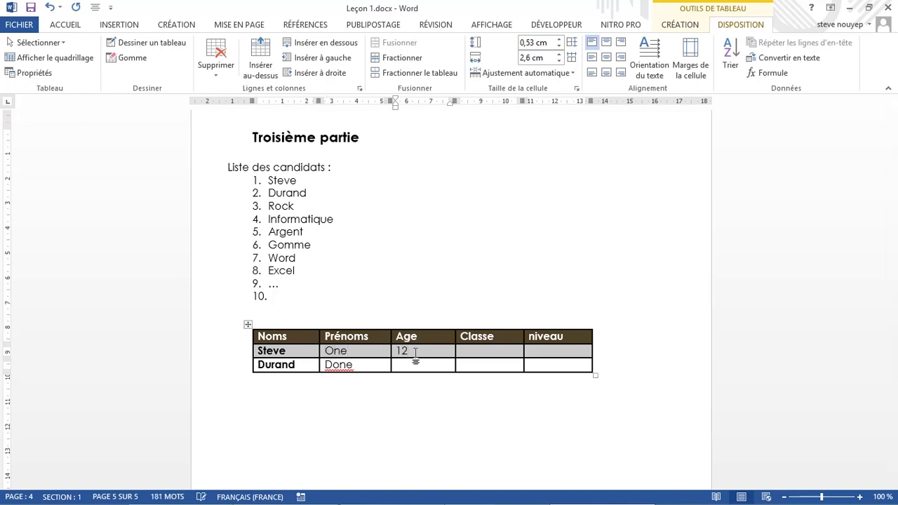
text(15)
key(BackSpace)
key(BackSpace)
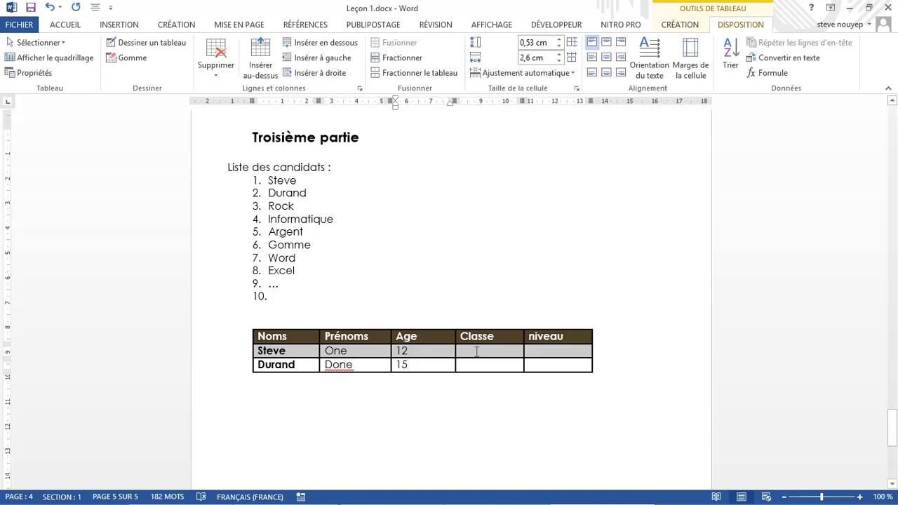
click(475, 351)
text(6e)
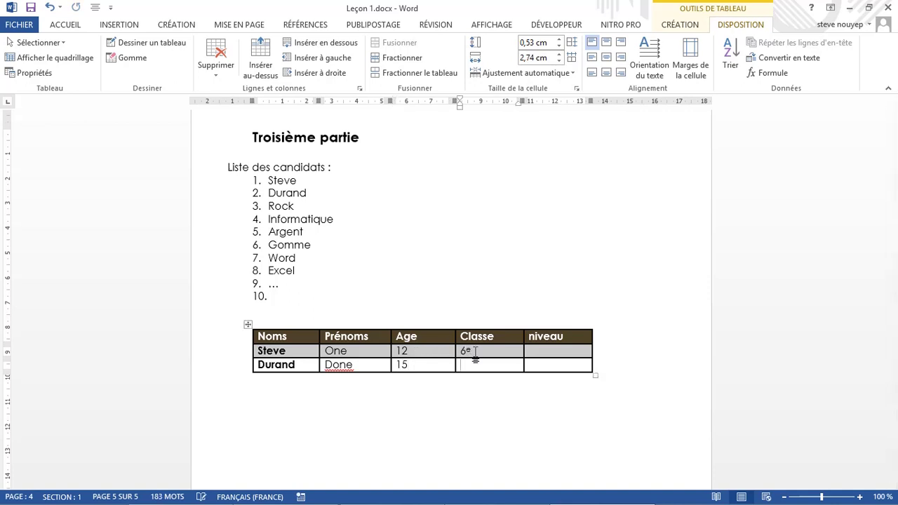
text(4e)
key(Tab)
text(2)
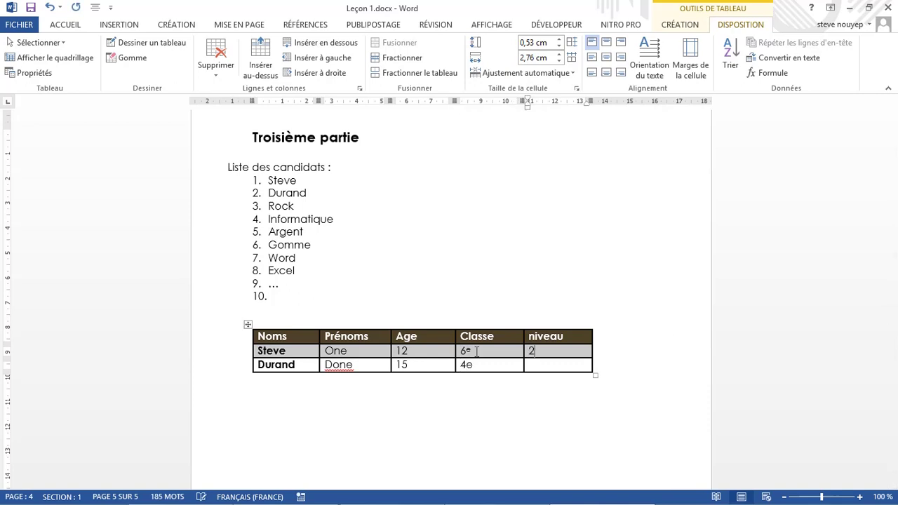
key(Down)
text(5)
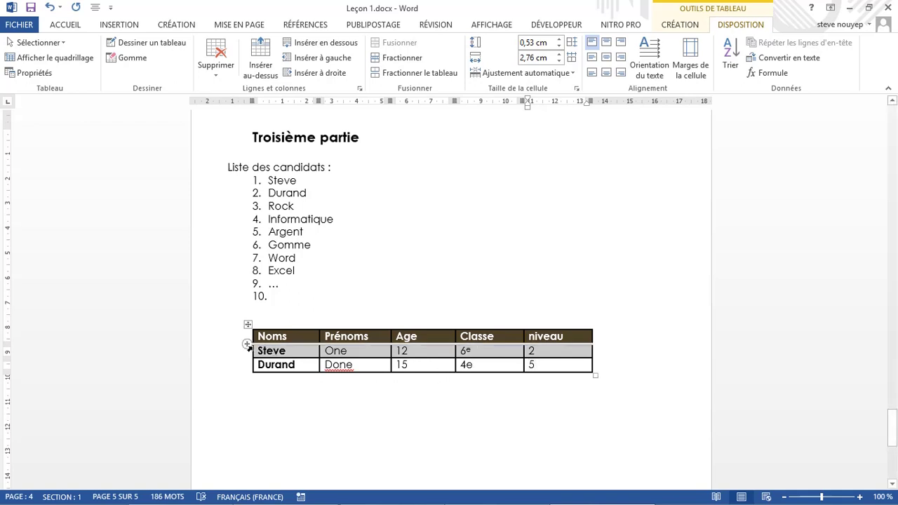
drag(258, 350, 544, 362)
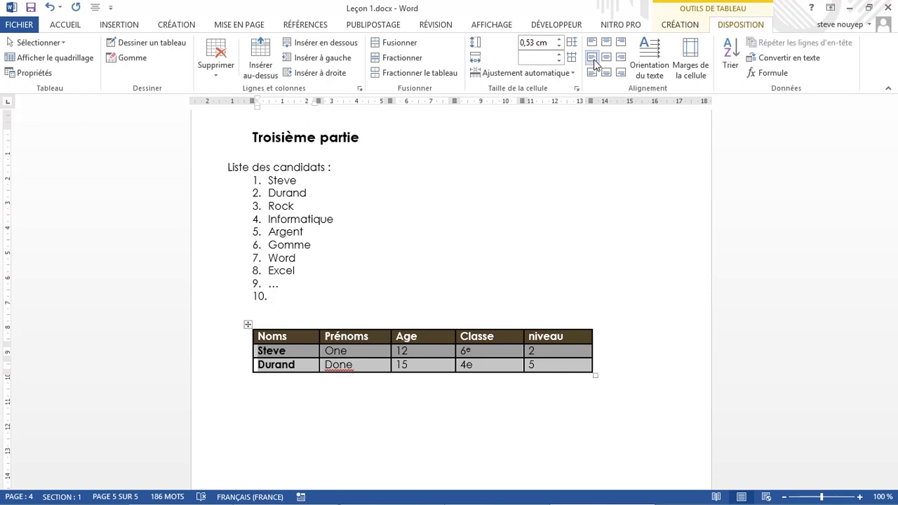
- Try centre, top, right and bottom alignments on both data rows, ending bottom-right
click(606, 59)
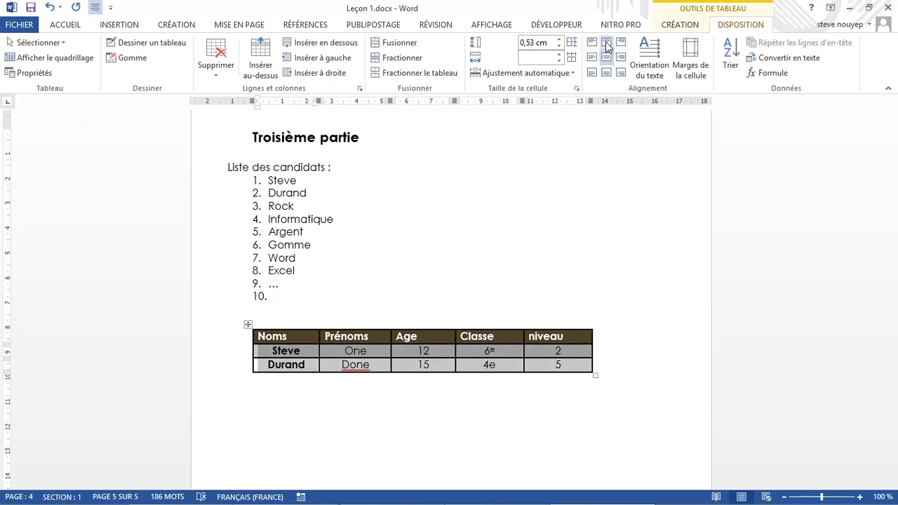
click(607, 43)
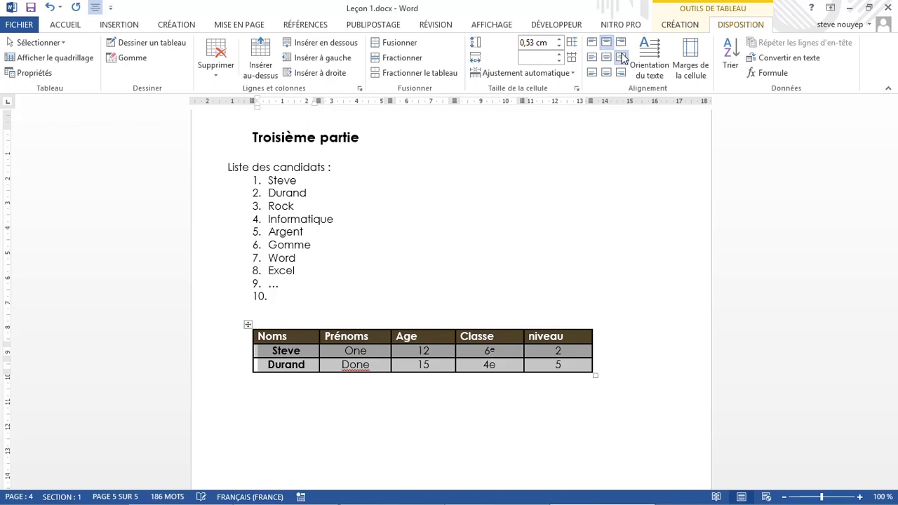
click(621, 57)
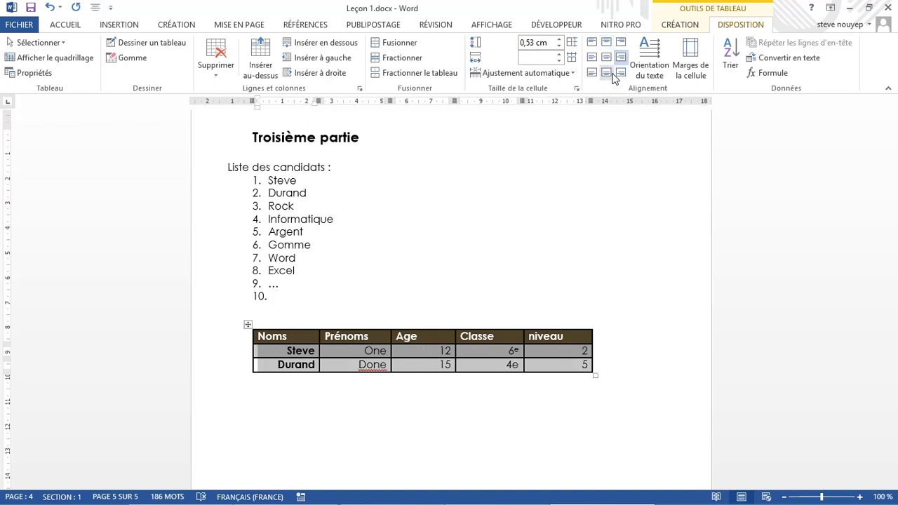
click(608, 74)
click(592, 73)
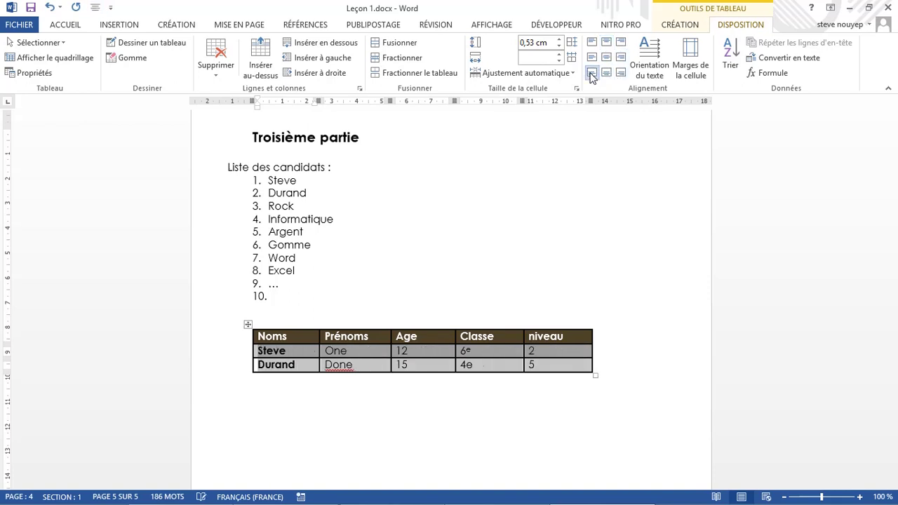
click(621, 73)
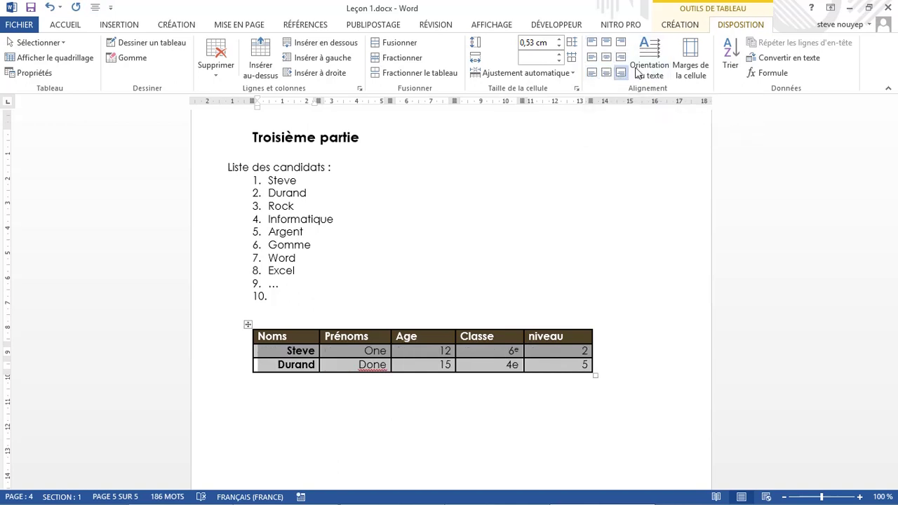
- Raise the Haut and Bas cell margins in Options du tableau so rows get taller
click(692, 70)
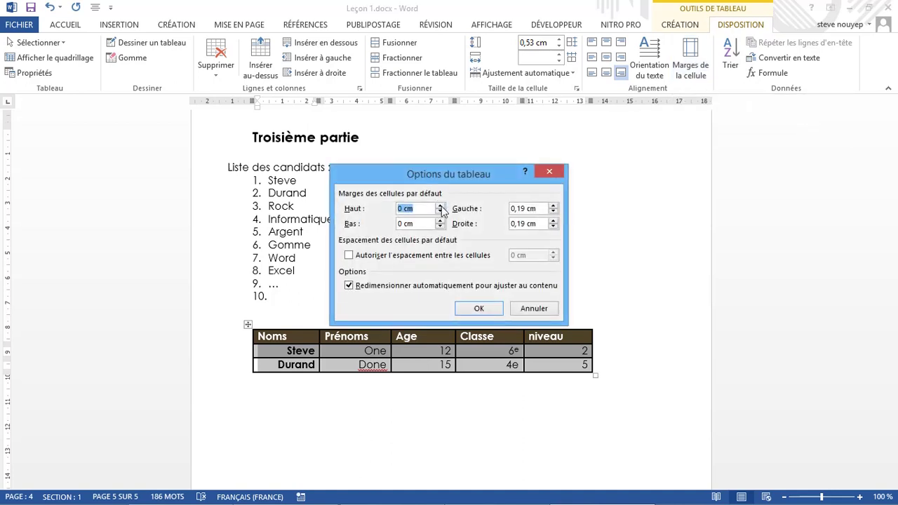
click(440, 205)
click(440, 220)
click(440, 219)
click(480, 309)
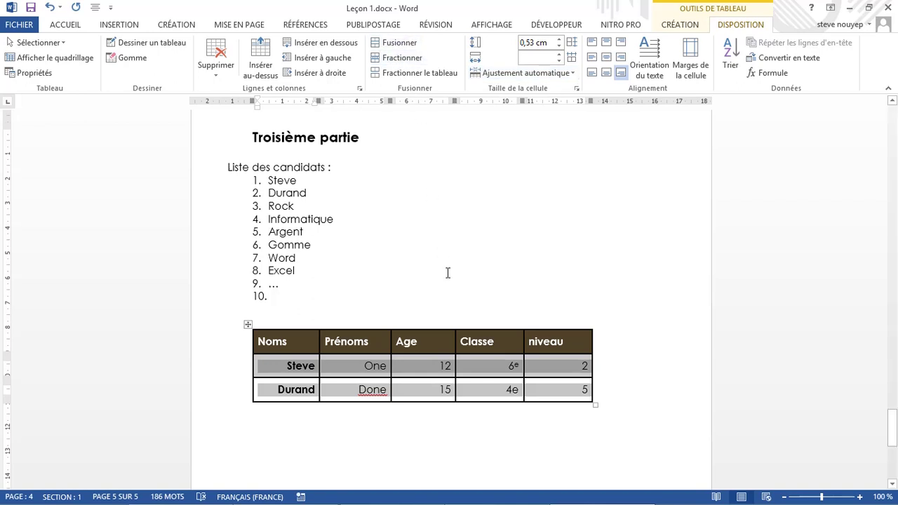
mouse_move(421, 398)
click(565, 389)
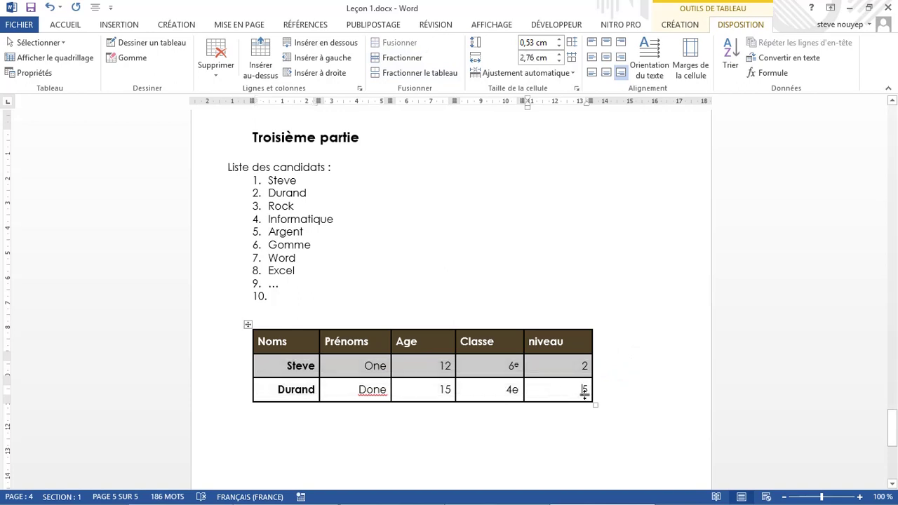
- Add two empty rows below Durand's row and type Pause in the first one
key(Tab)
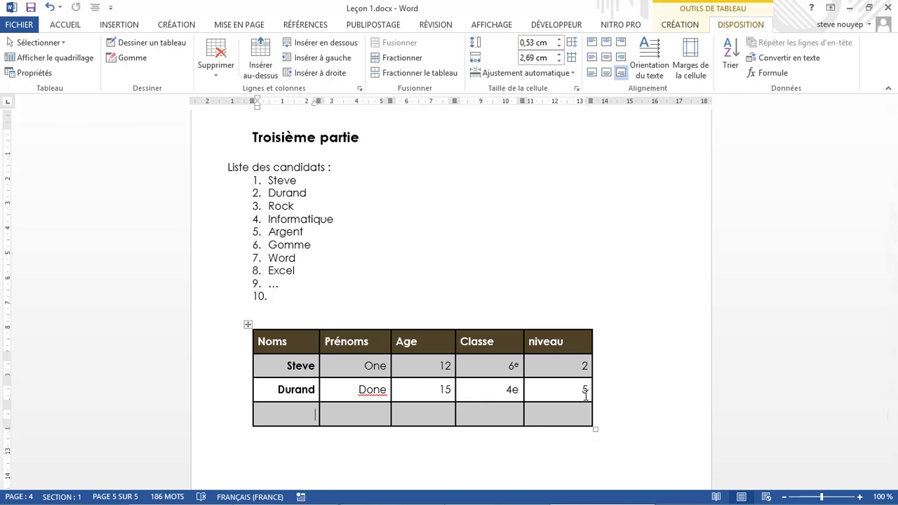
key(Tab)
key(Tab)
key(Tab)
key(Tab)
key(Tab)
scroll(586, 395, down, 2)
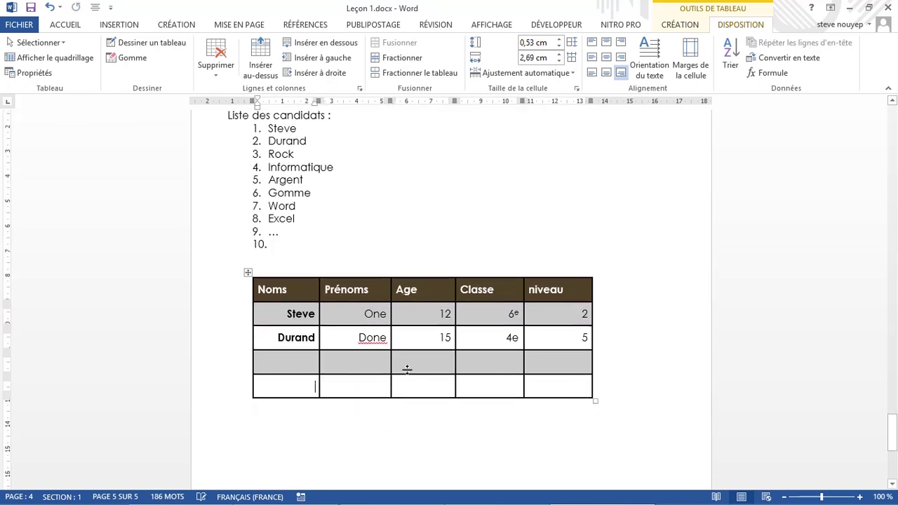
click(291, 358)
drag(299, 361, 531, 361)
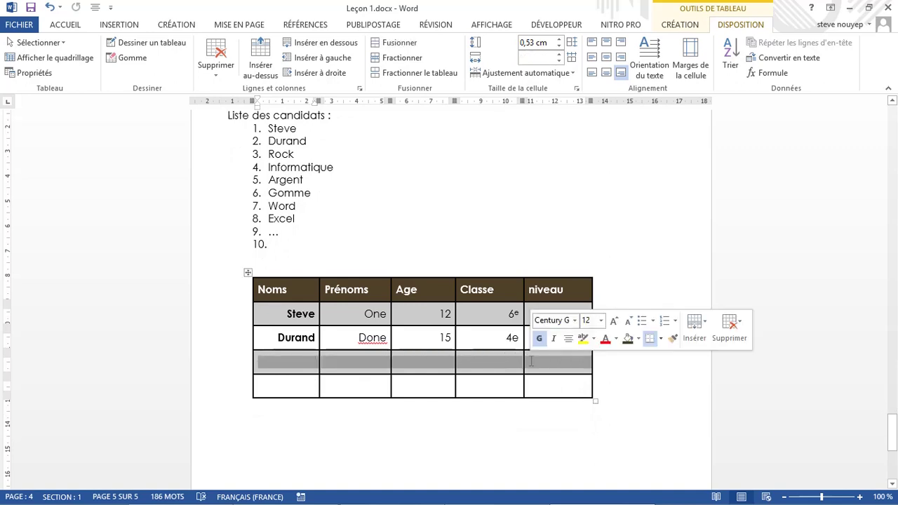
text(P)
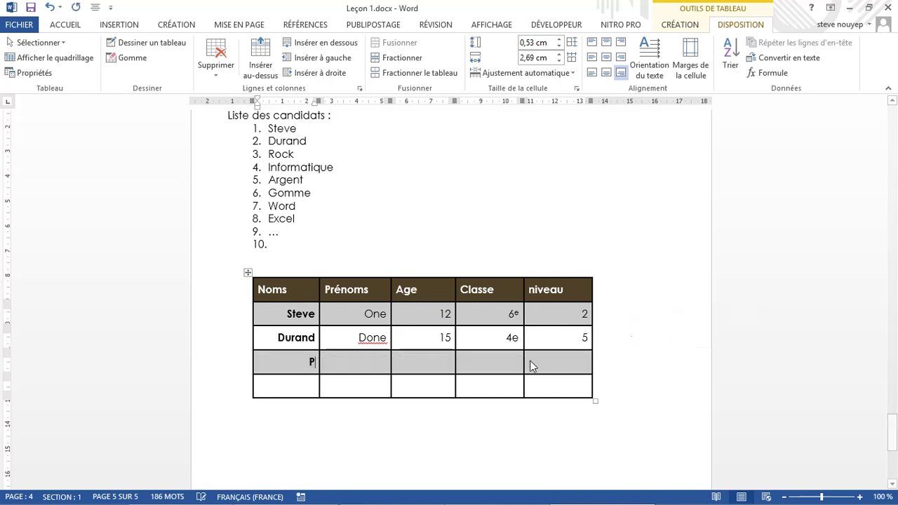
text(ause)
drag(286, 362, 535, 362)
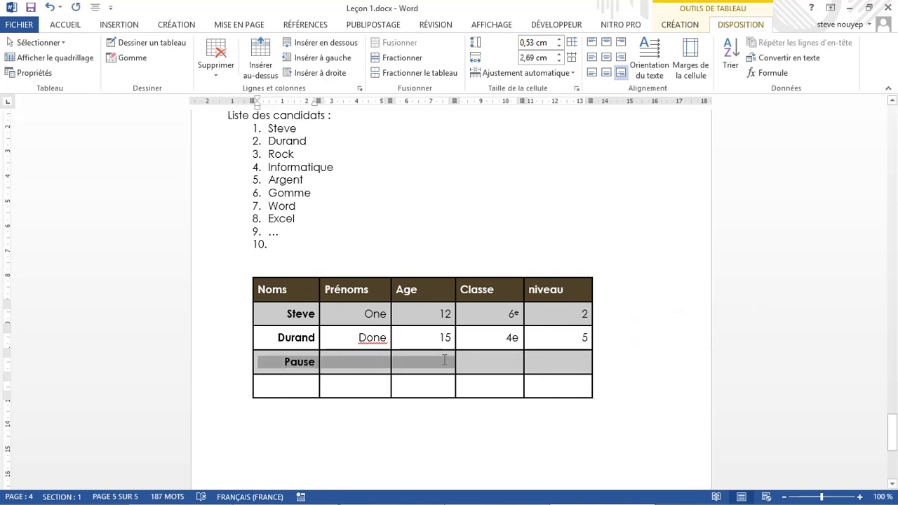
click(537, 372)
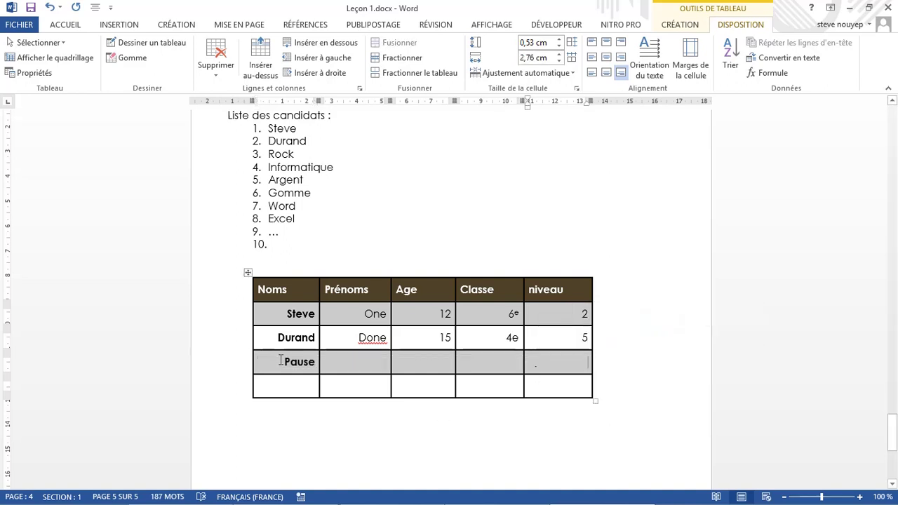
drag(280, 361, 535, 361)
- Merge the Pause row into one full-width cell and centre Pause in it
click(397, 44)
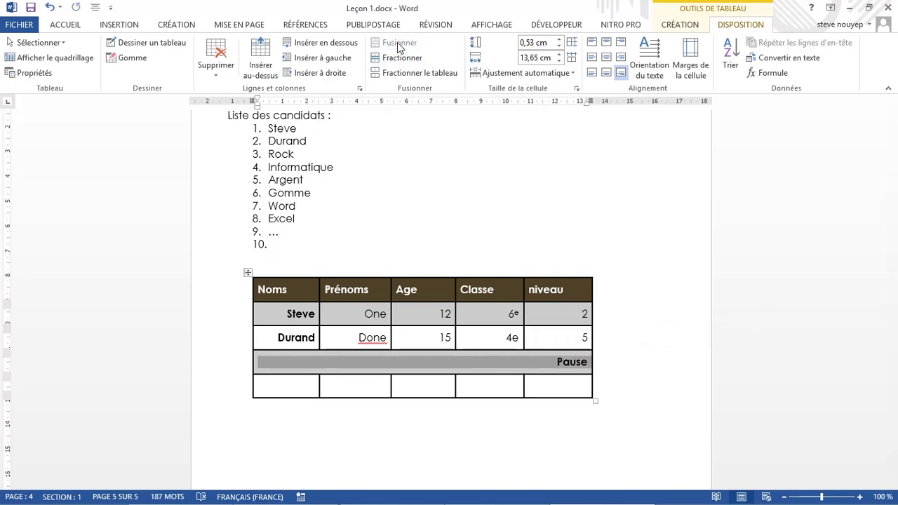
click(607, 59)
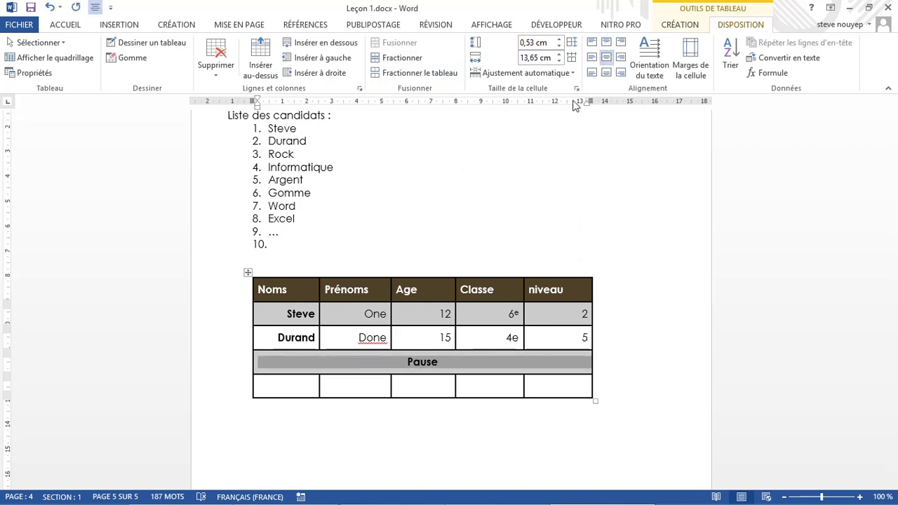
click(387, 375)
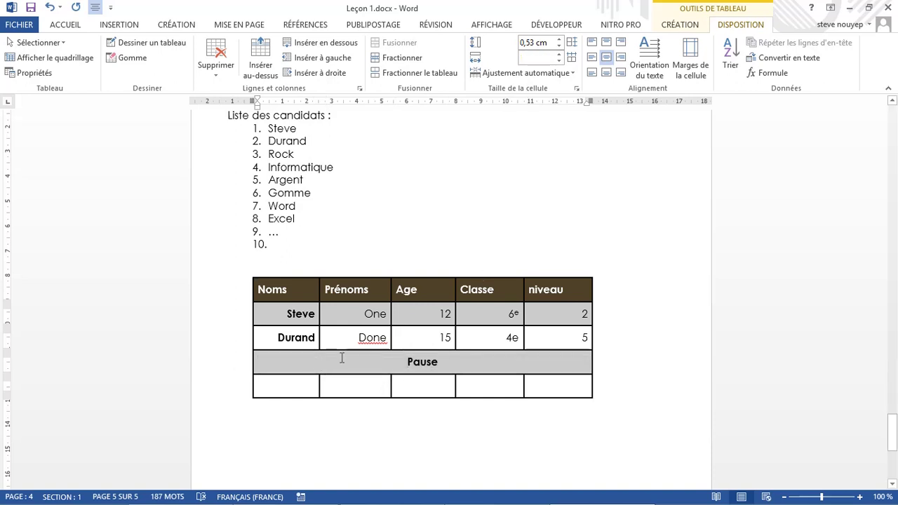
drag(343, 360, 496, 364)
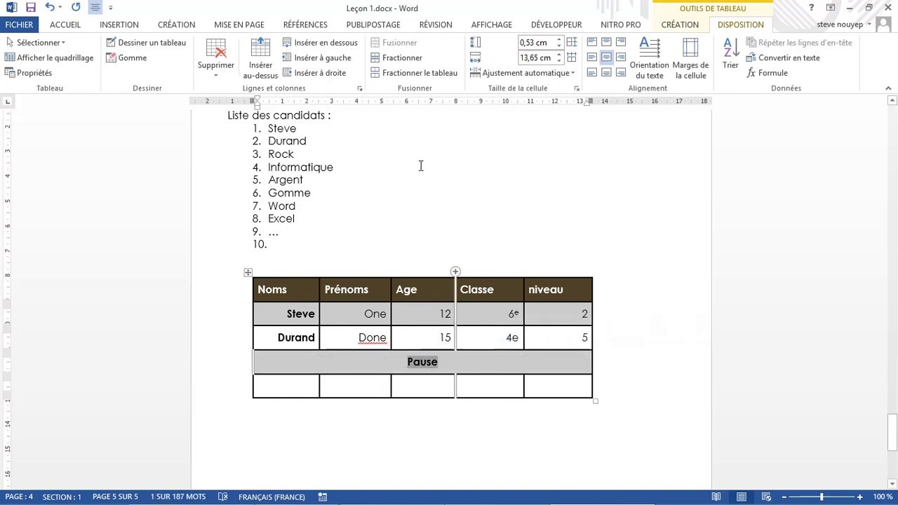
click(396, 59)
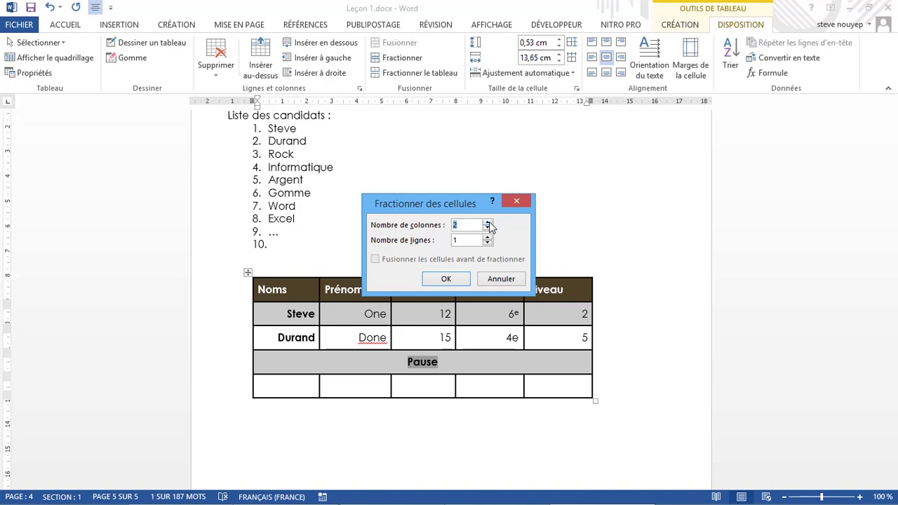
- Split the Pause row into 5 cells, adjust a cell border, then undo and redo
text(5)
click(446, 279)
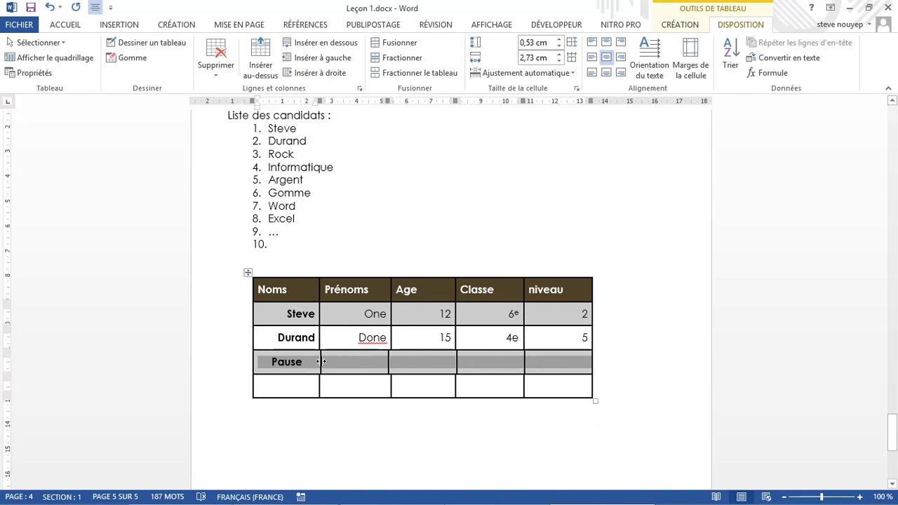
drag(320, 361, 321, 361)
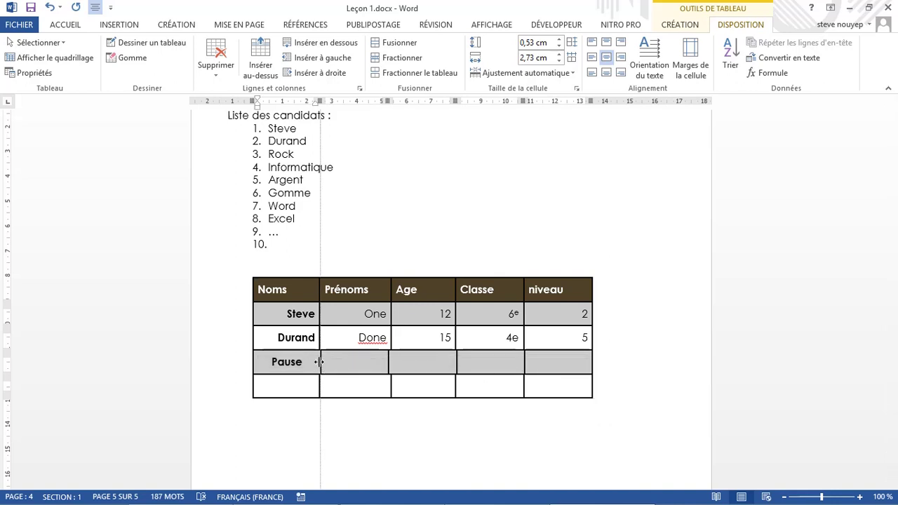
drag(317, 362, 320, 362)
click(411, 371)
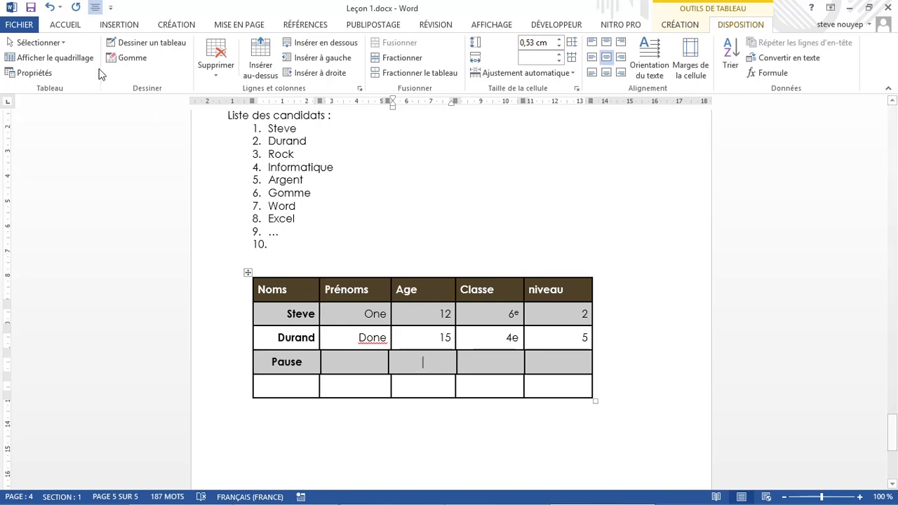
click(50, 8)
click(50, 7)
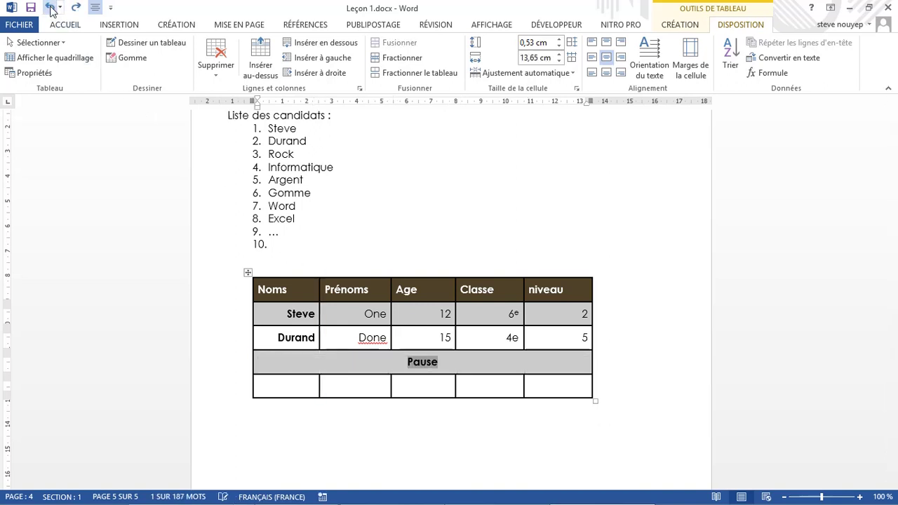
click(51, 8)
click(51, 8)
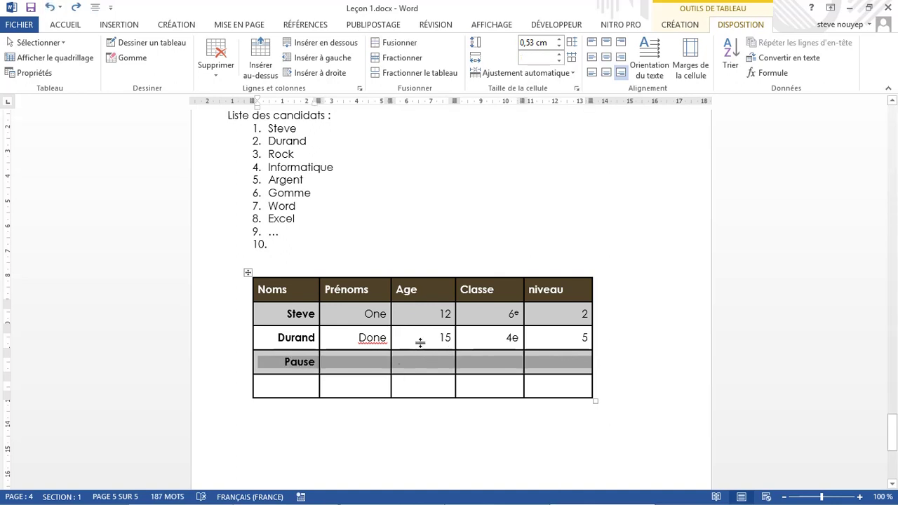
- Merge the Pause row's cells into one and centre 'Pause' across it
click(552, 368)
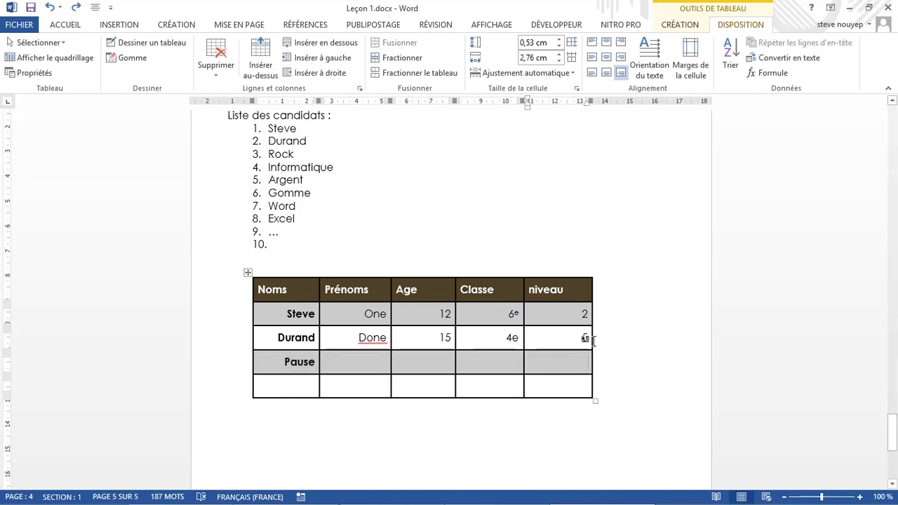
drag(256, 362, 539, 363)
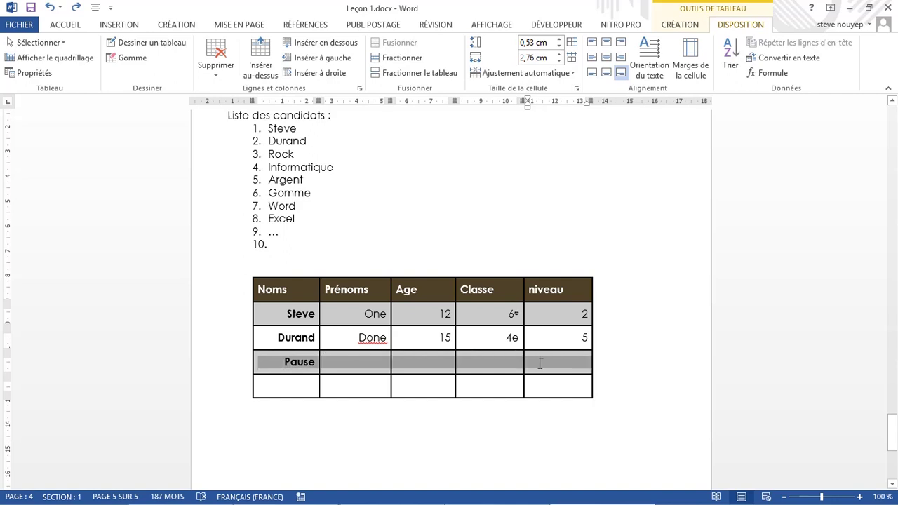
click(396, 42)
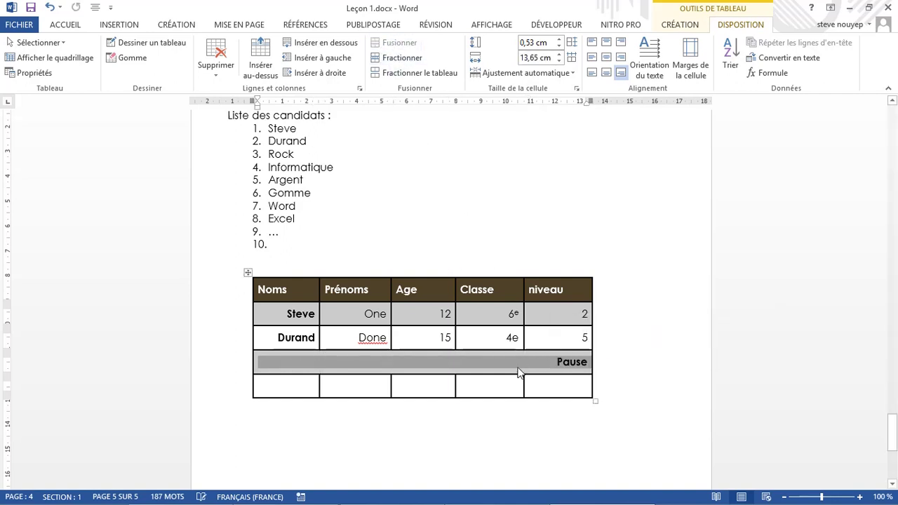
click(507, 369)
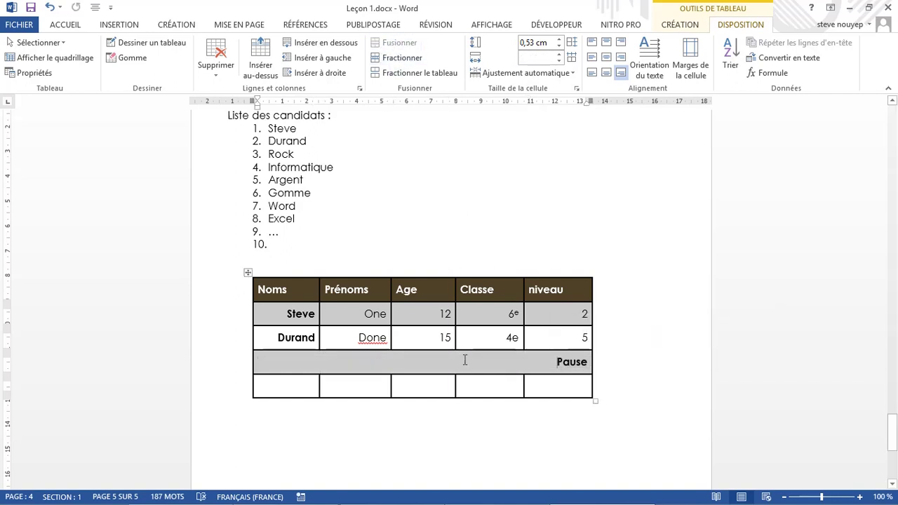
click(606, 57)
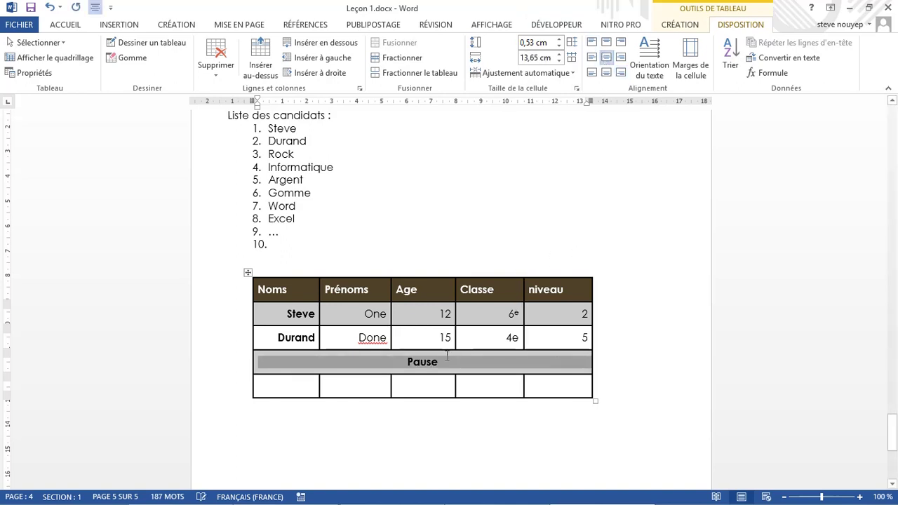
- Split the table just above the Pause row so Pause forms its own table
click(588, 340)
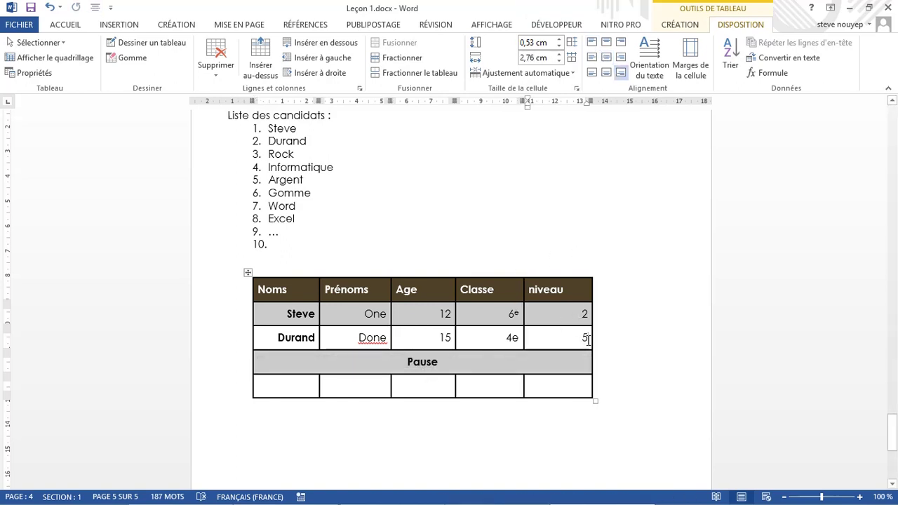
click(408, 363)
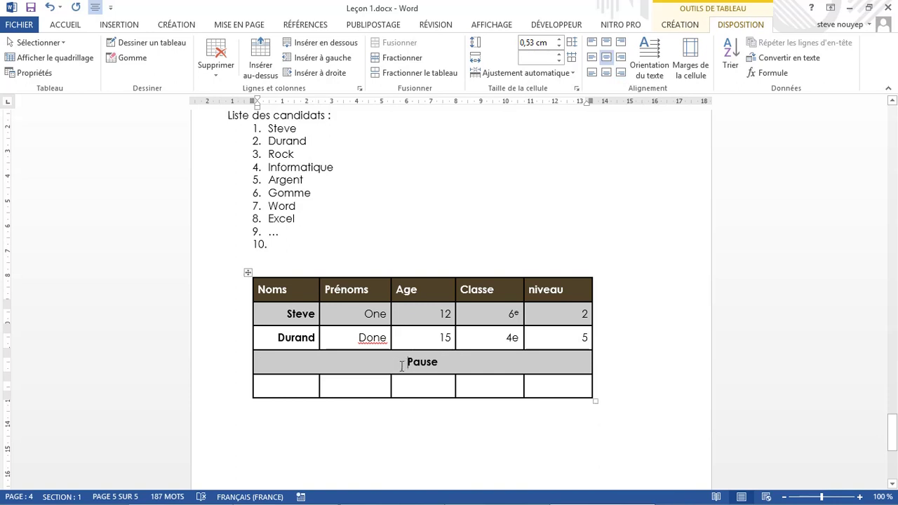
click(403, 73)
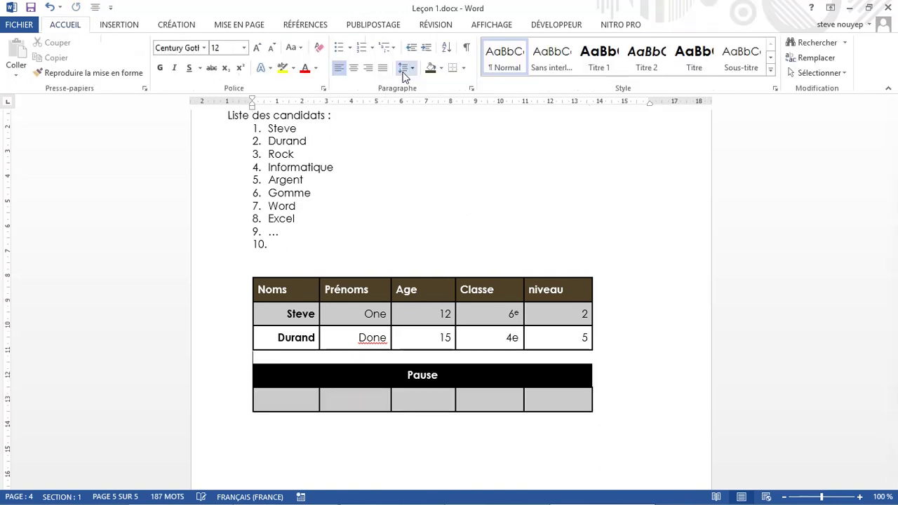
- Try inserting rows and columns around the Pause table, then undo them to restore five columns
click(406, 375)
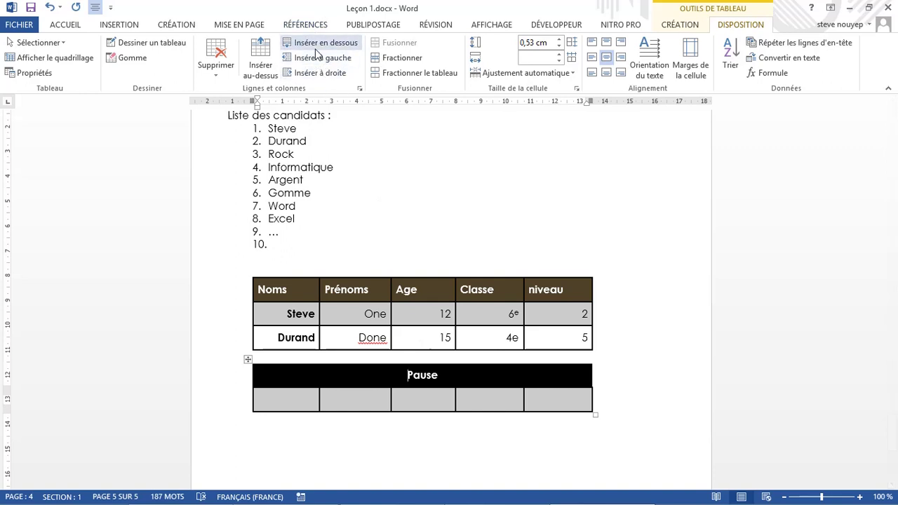
click(315, 48)
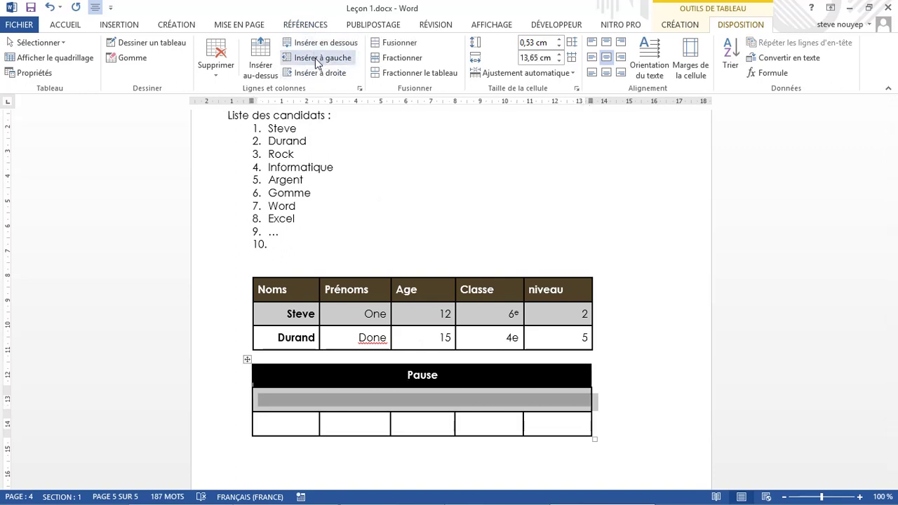
click(315, 58)
click(315, 73)
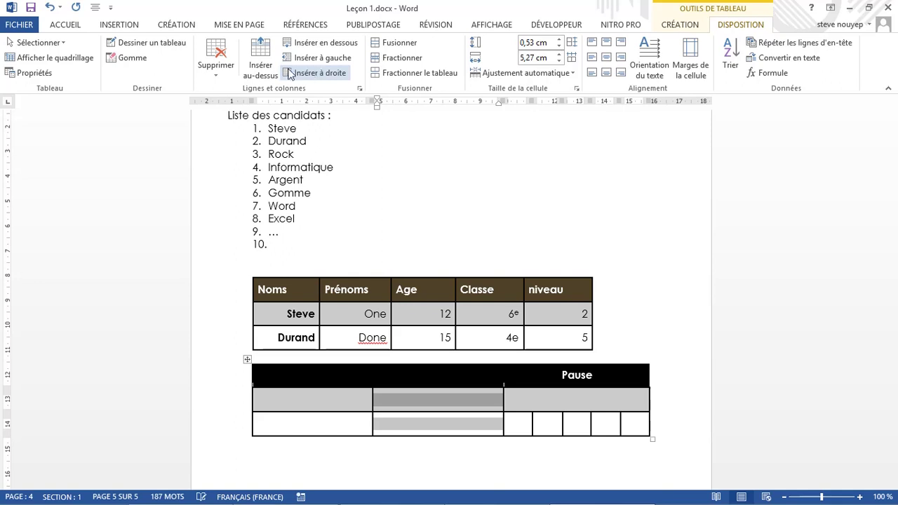
click(261, 66)
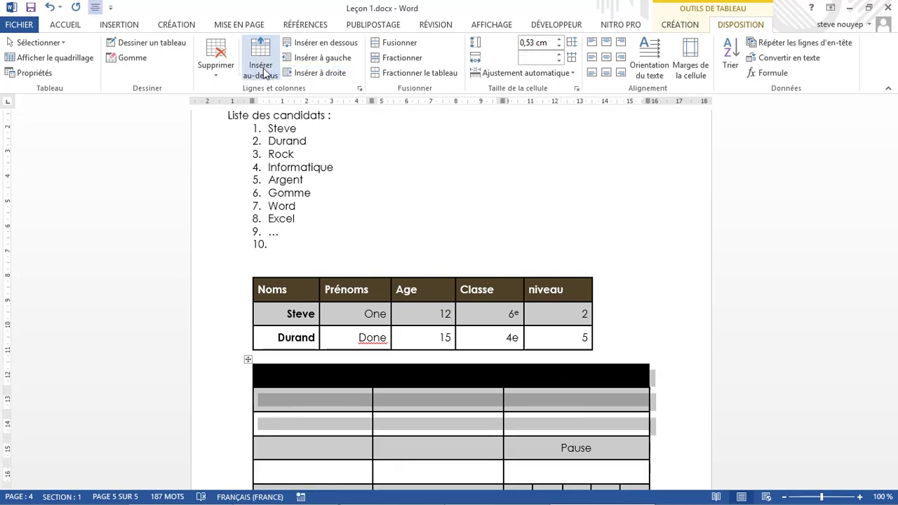
key(ctrl+z)
key(ctrl+z)
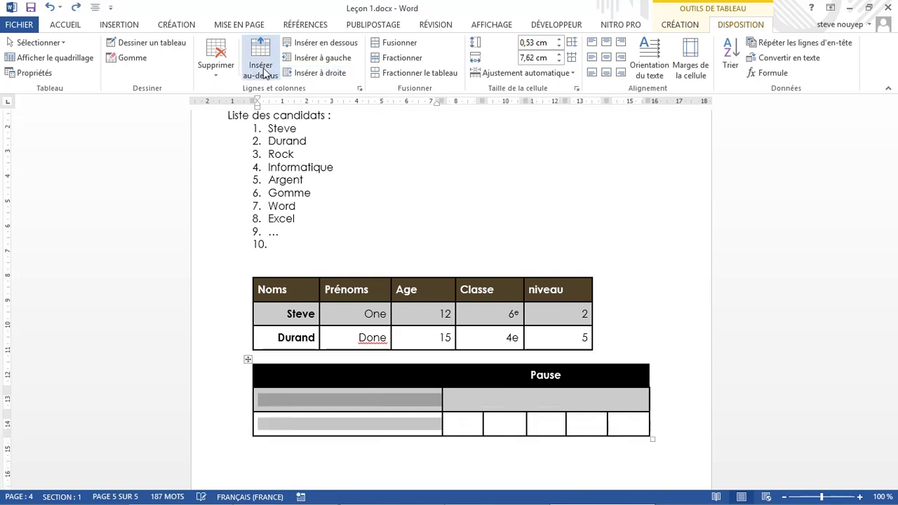
key(ctrl+z)
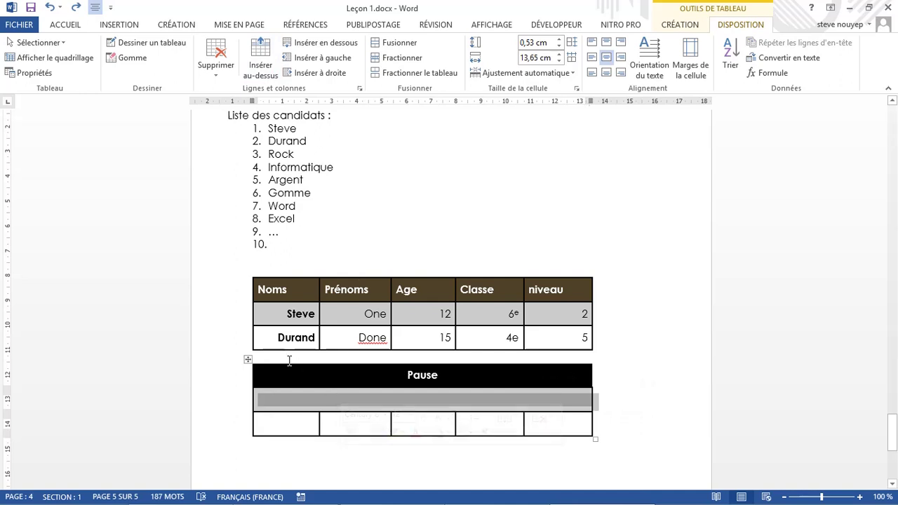
- Select the Pause table and delete it with Supprimer le tableau
click(248, 359)
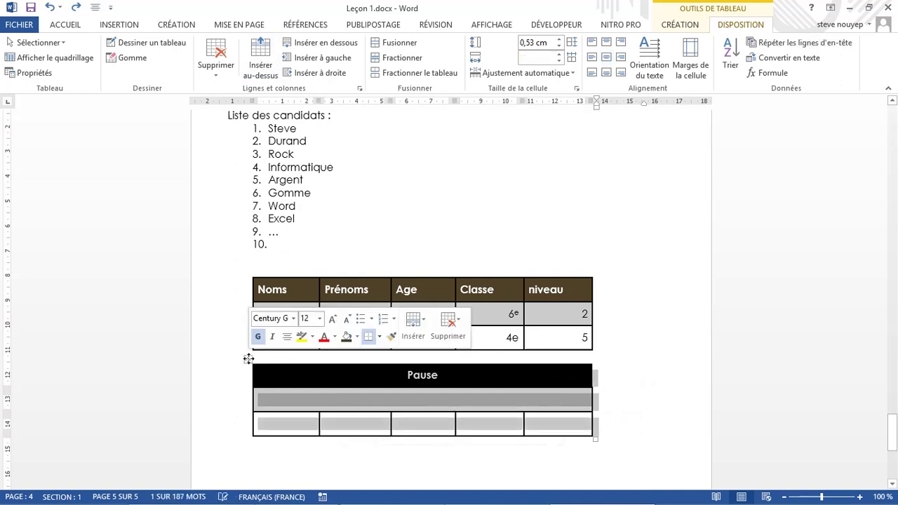
click(215, 58)
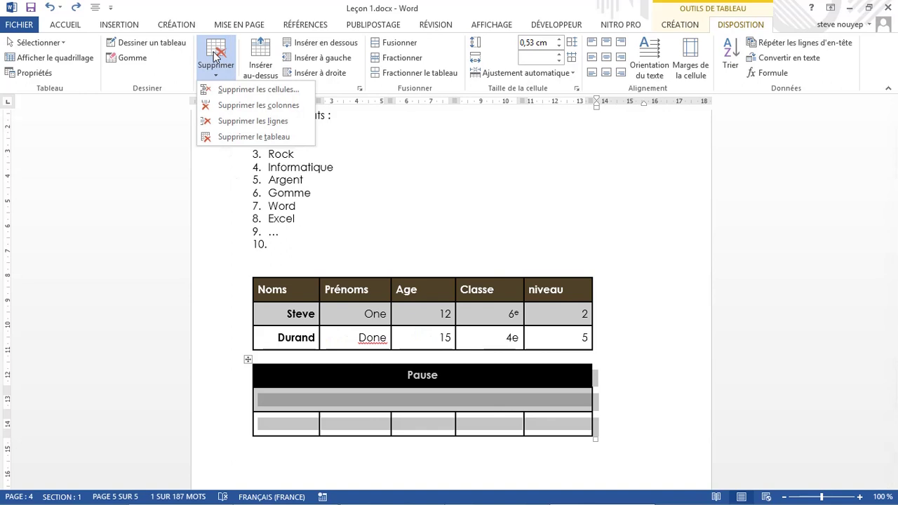
click(226, 137)
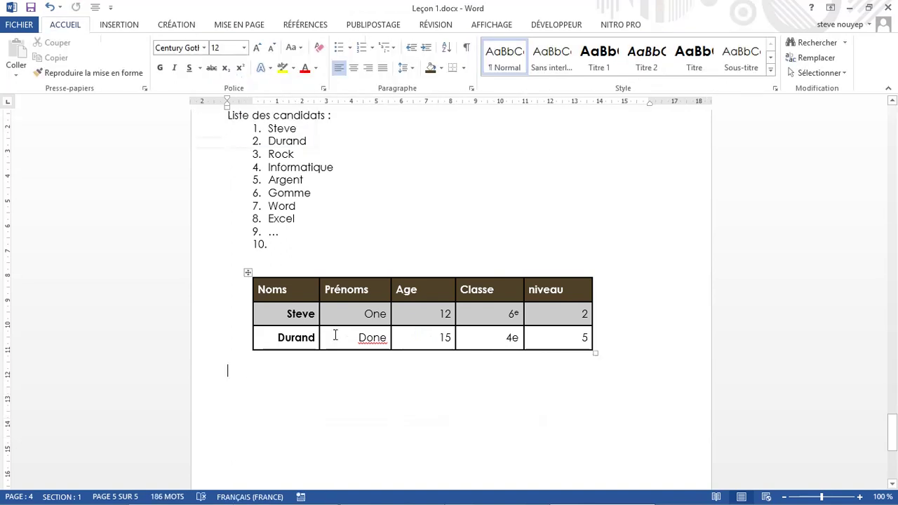
- Restore the deleted Pause table and join it back under the Durand row
click(51, 7)
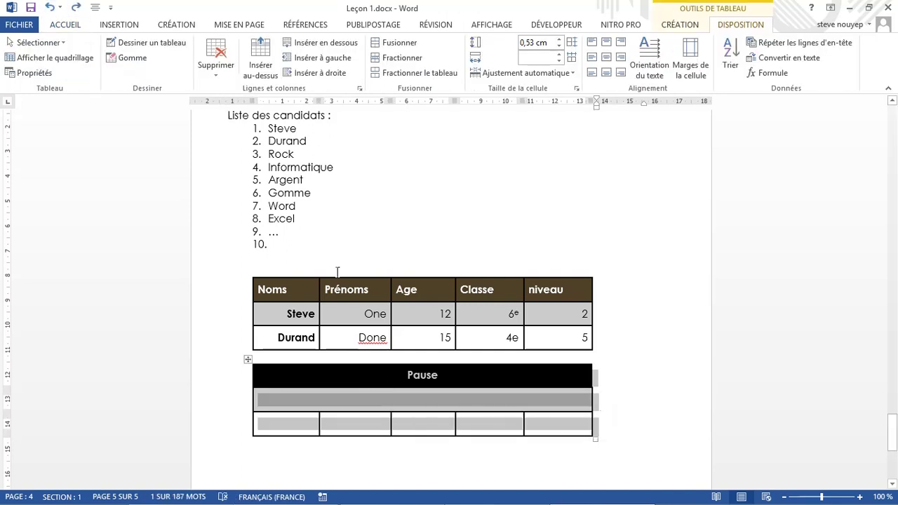
click(288, 358)
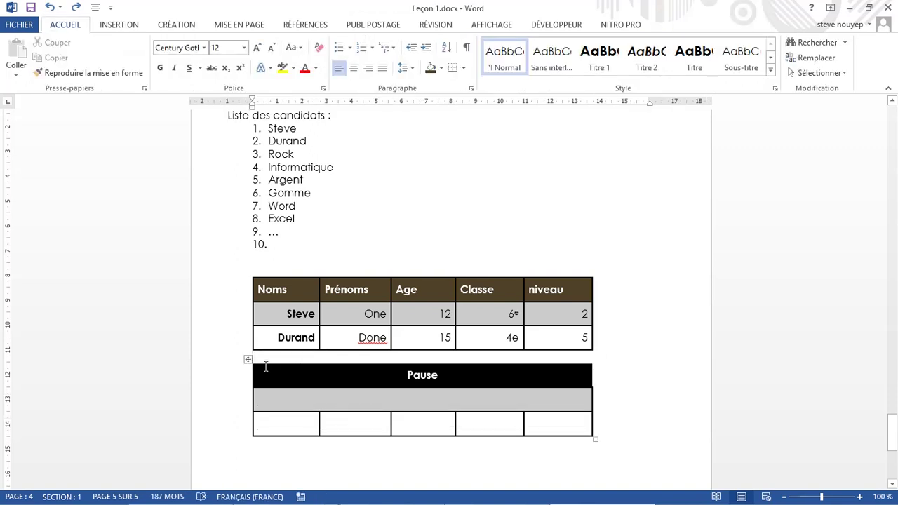
key(Return)
key(BackSpace)
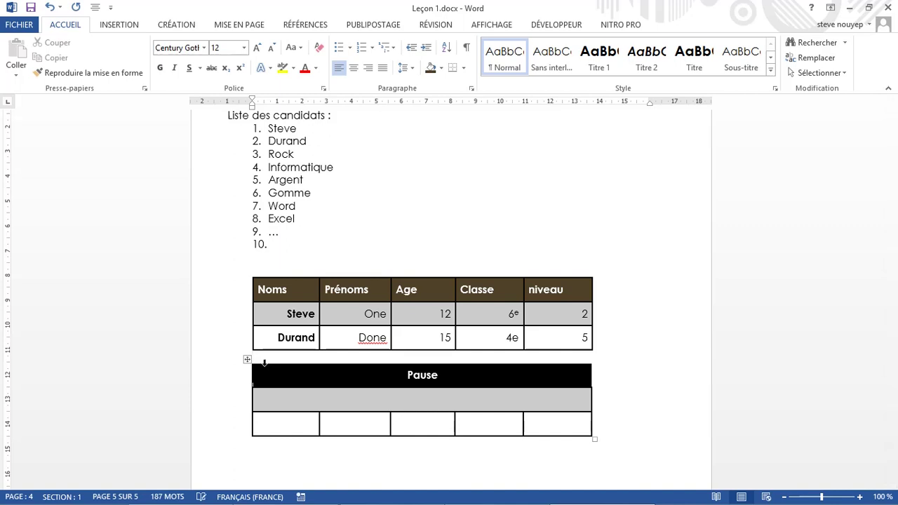
key(Delete)
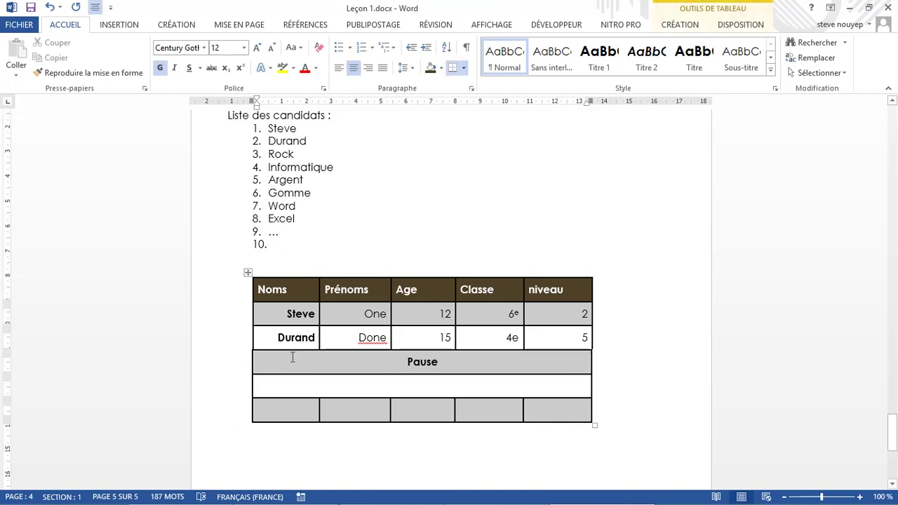
- Display the table layout options and scroll down the document
click(736, 25)
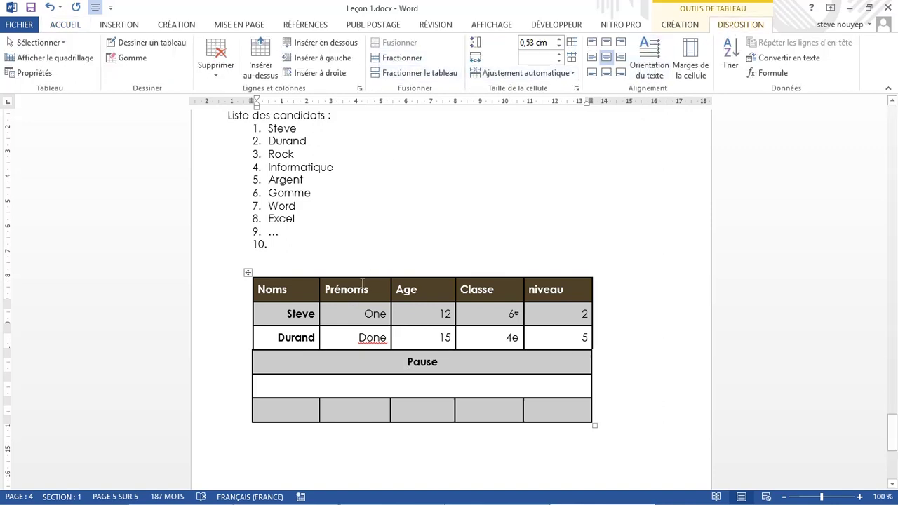
scroll(365, 309, down, 3)
scroll(366, 309, down, 1)
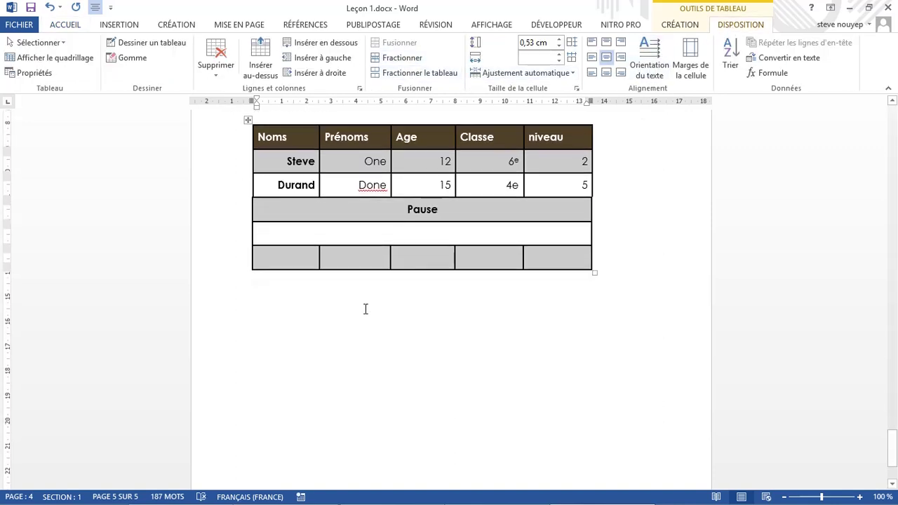
- Draw a new table outline below the candidate table with two horizontal row lines
click(128, 44)
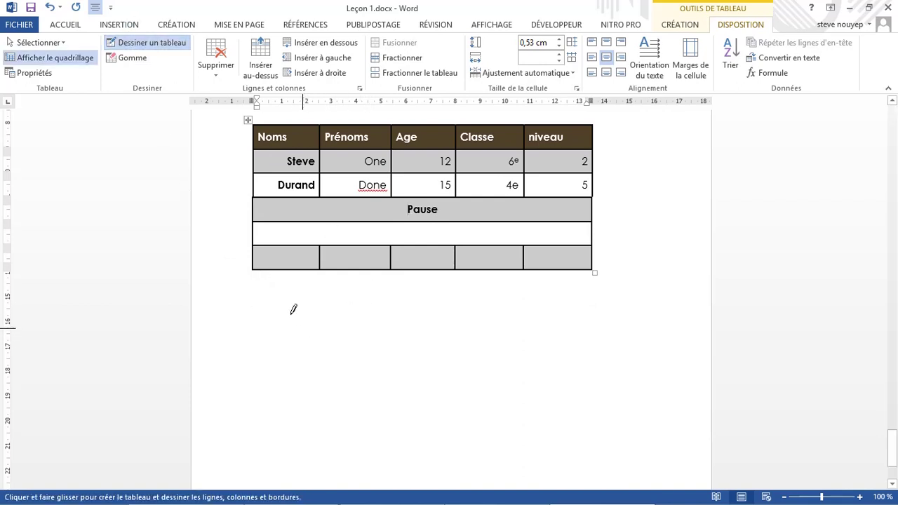
mouse_move(257, 310)
mouse_down()
mouse_move(421, 324)
mouse_move(651, 472)
mouse_up()
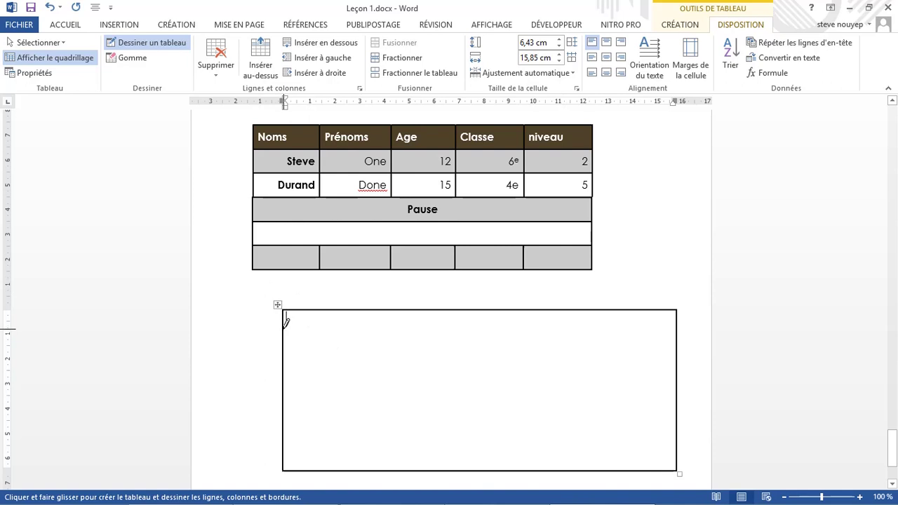
mouse_move(284, 329)
mouse_down()
mouse_move(475, 345)
mouse_move(572, 331)
mouse_up()
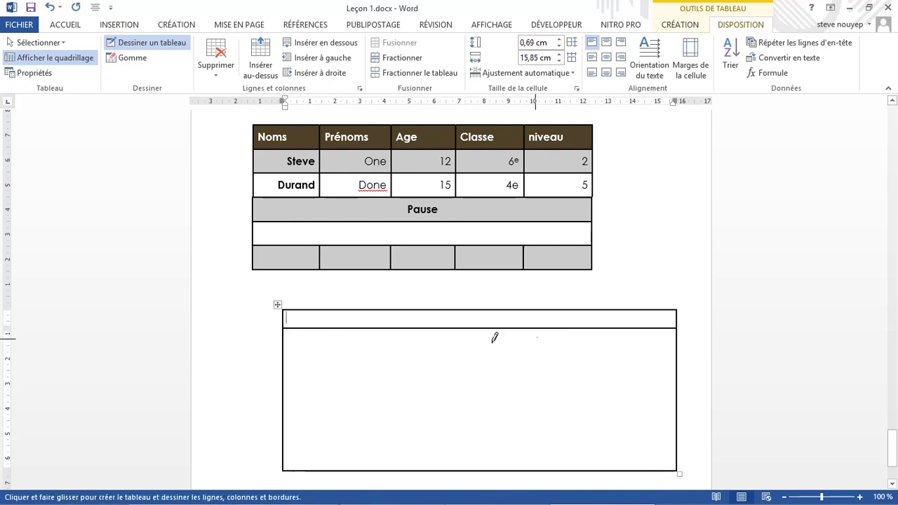
drag(286, 356, 678, 357)
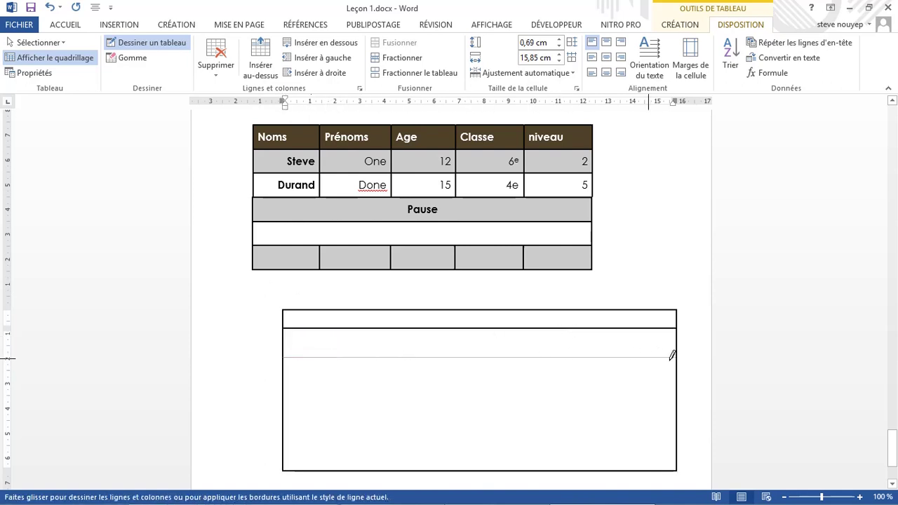
drag(286, 372, 602, 390)
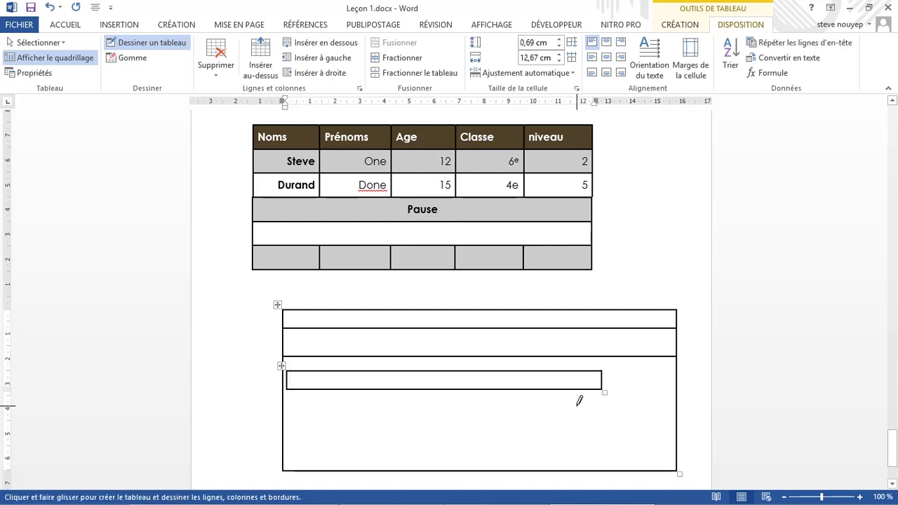
key(ctrl+z)
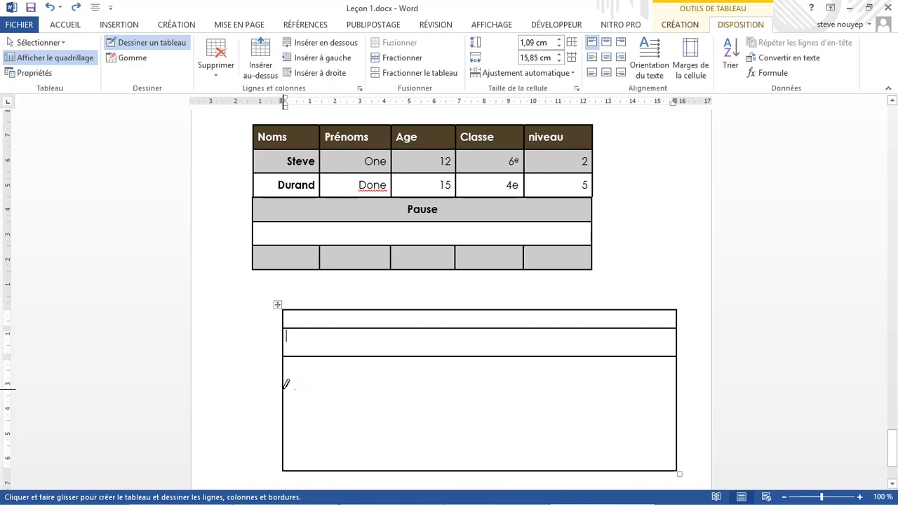
- Add a bottom row line and three vertical column dividers to the drawn table
drag(286, 385, 645, 388)
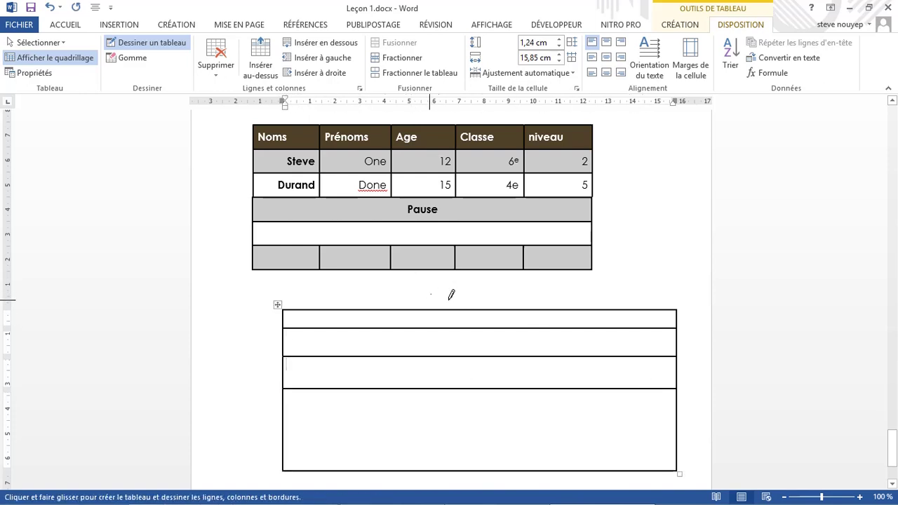
drag(509, 312, 509, 467)
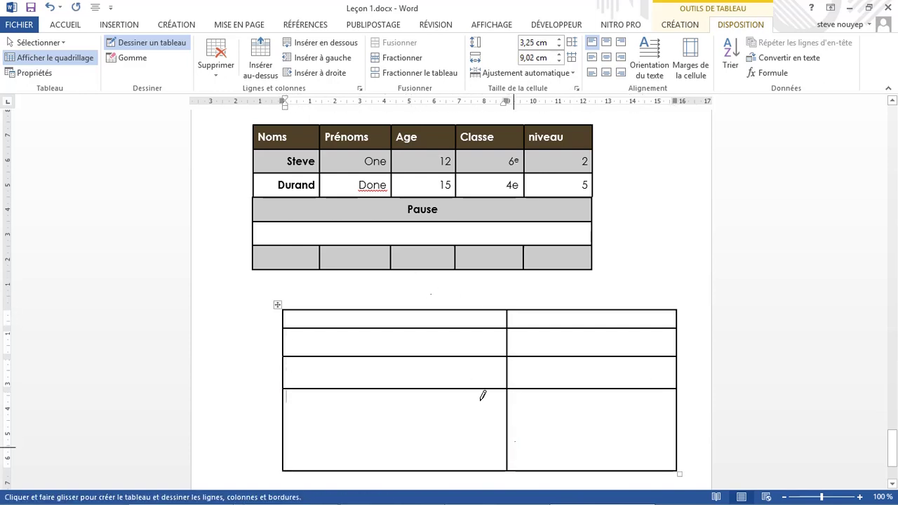
drag(381, 312, 385, 388)
drag(617, 308, 619, 421)
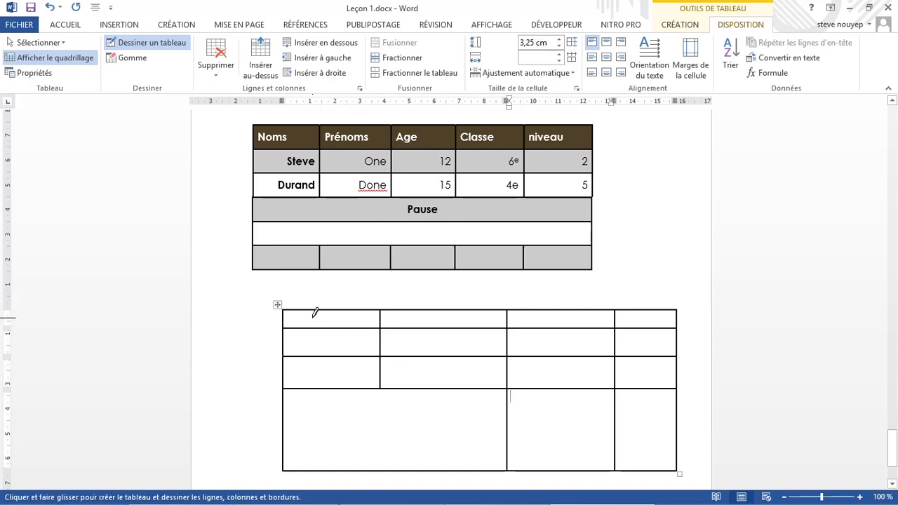
key(Escape)
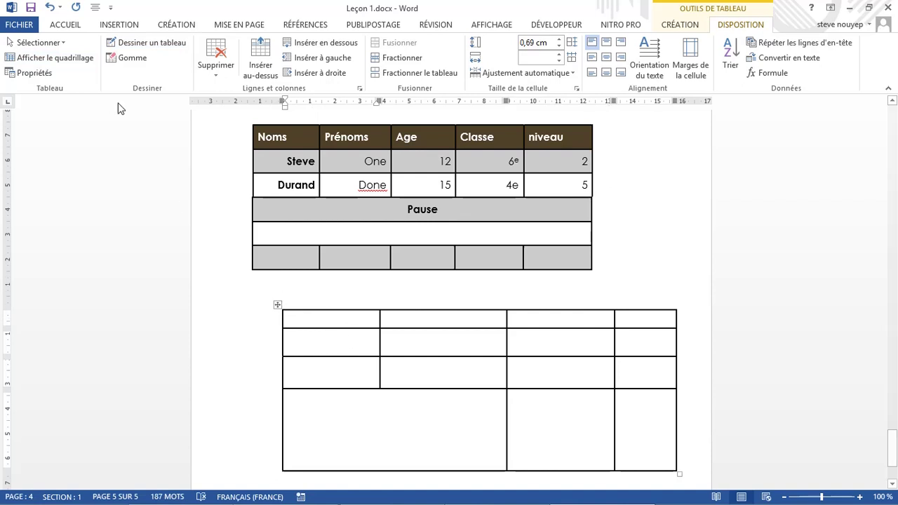
- Erase two horizontal borders each in the first and second columns of the drawn table
click(128, 57)
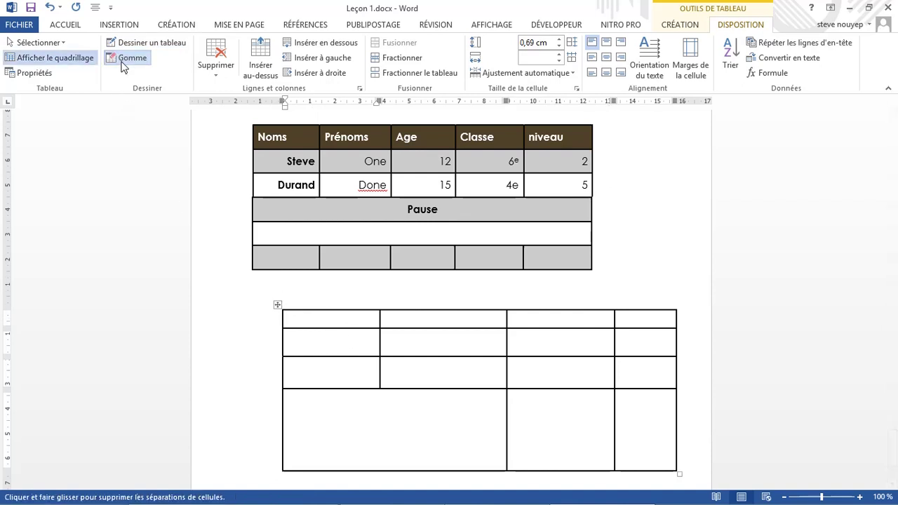
click(313, 356)
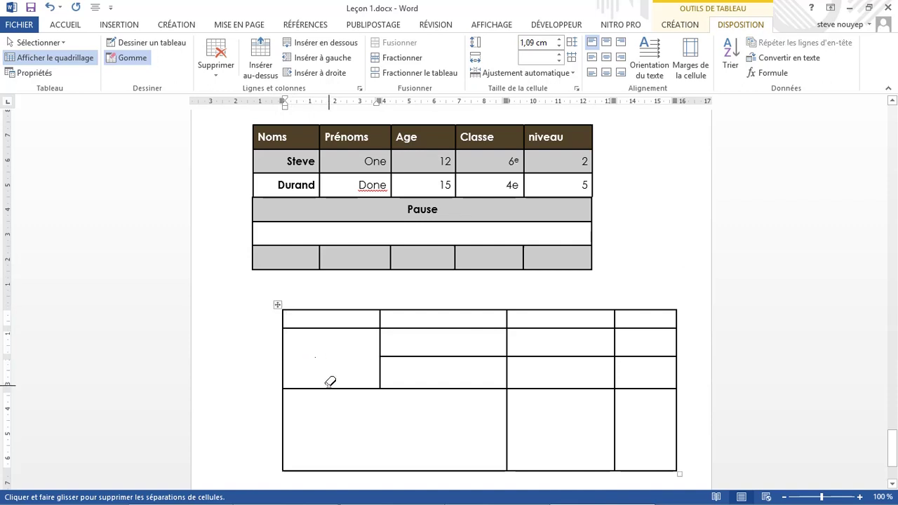
click(329, 388)
click(445, 389)
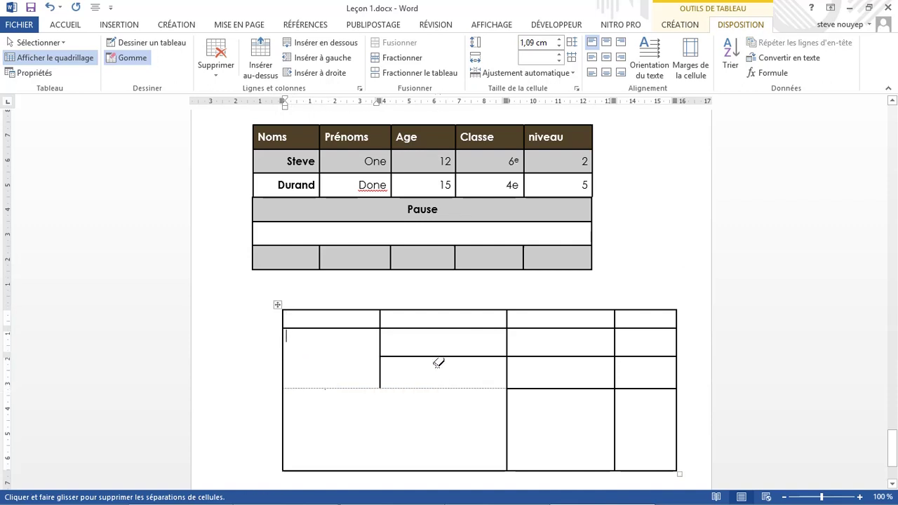
click(412, 356)
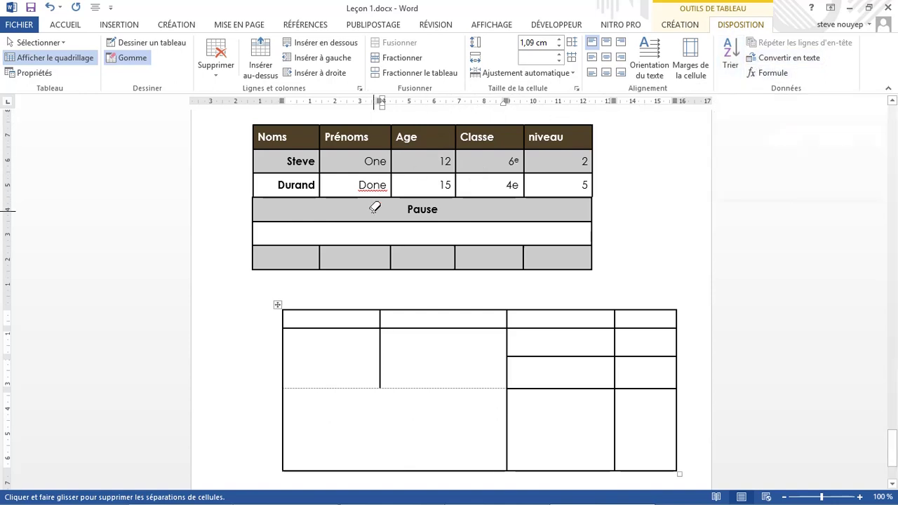
scroll(375, 208, up, 2)
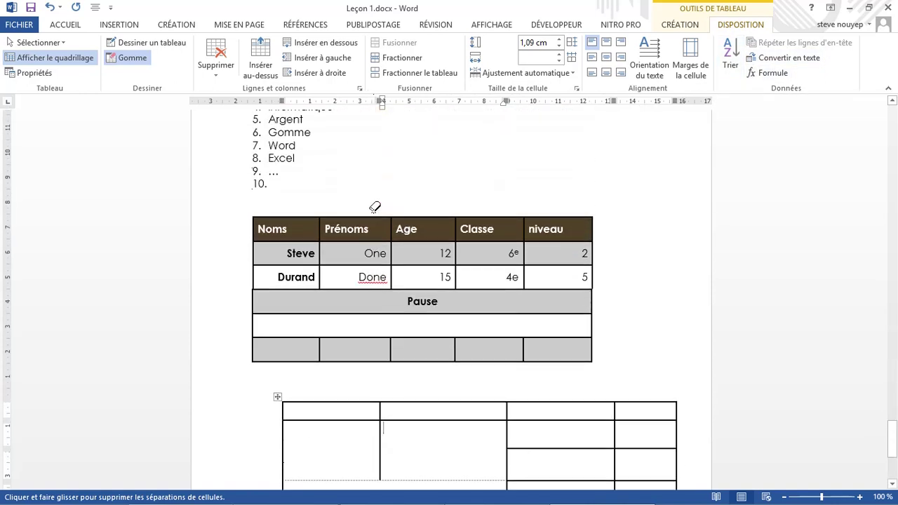
scroll(374, 208, up, 2)
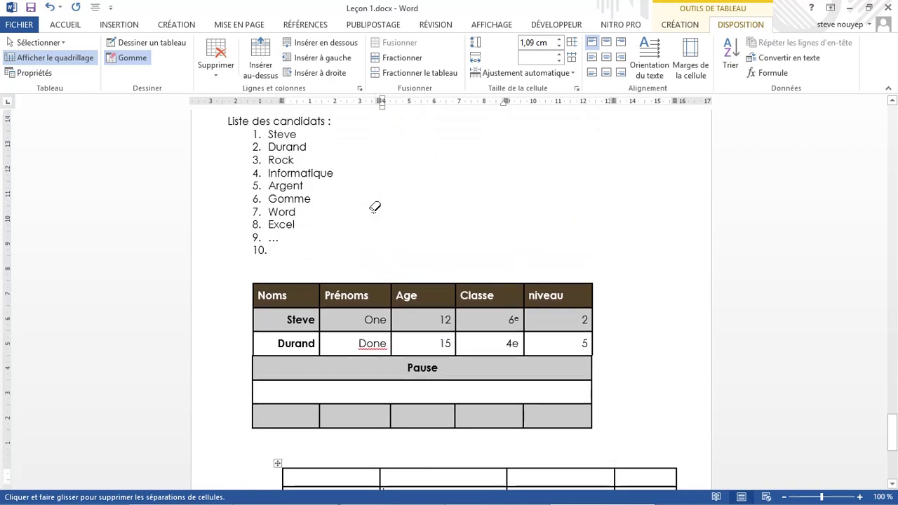
- Leave eraser mode and bring the lower drawn table into view
click(375, 207)
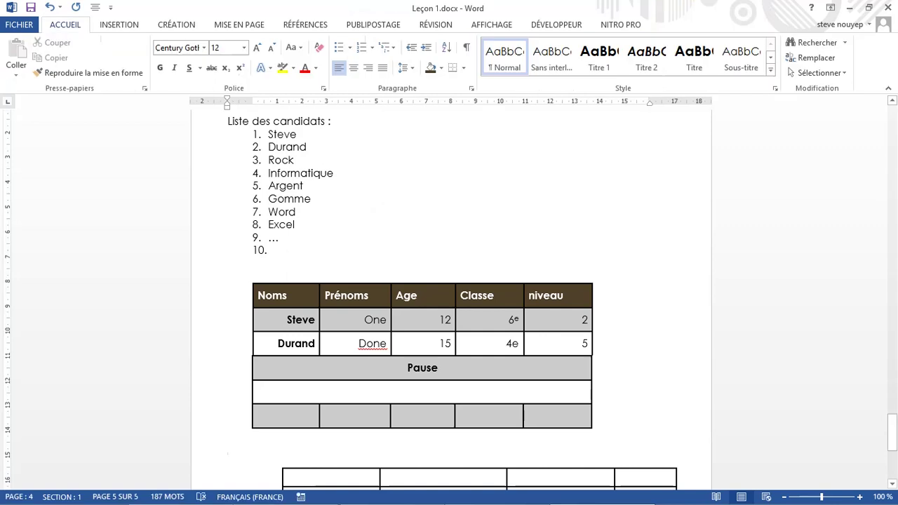
click(134, 28)
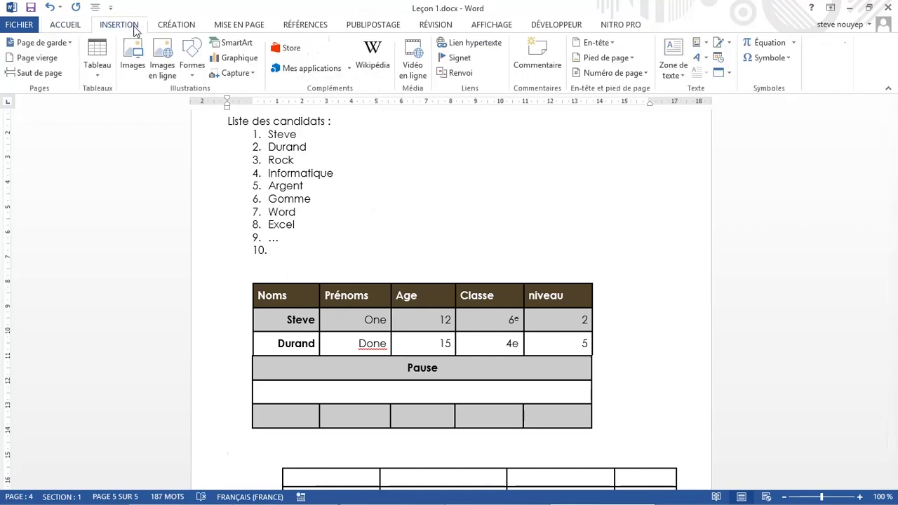
scroll(439, 274, down, 3)
scroll(439, 273, down, 2)
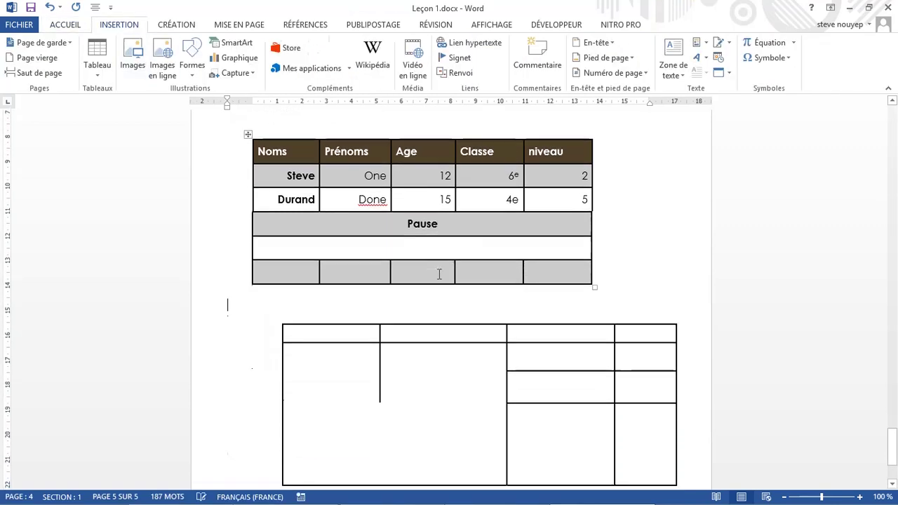
scroll(439, 274, down, 3)
scroll(439, 274, up, 2)
drag(426, 277, 381, 294)
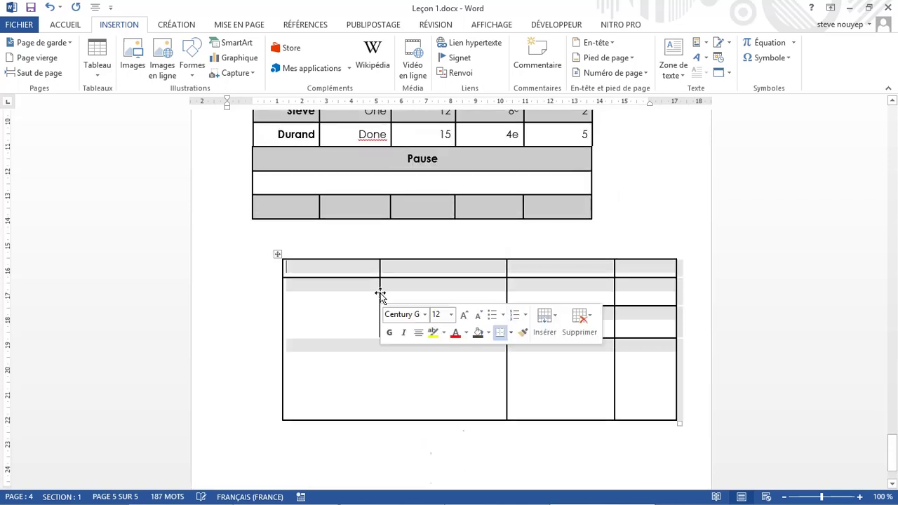
- Select the whole lower table, delete it with Supprimer le tableau, and move the caret below
click(330, 279)
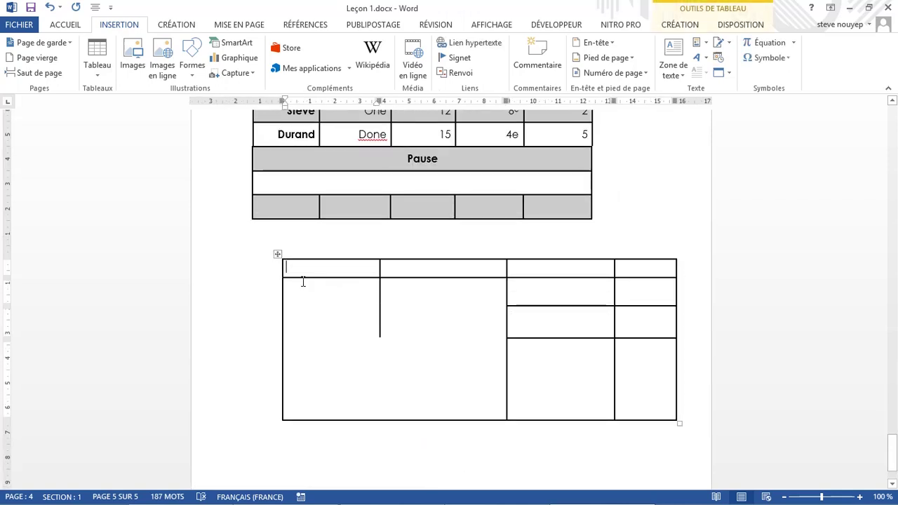
click(276, 255)
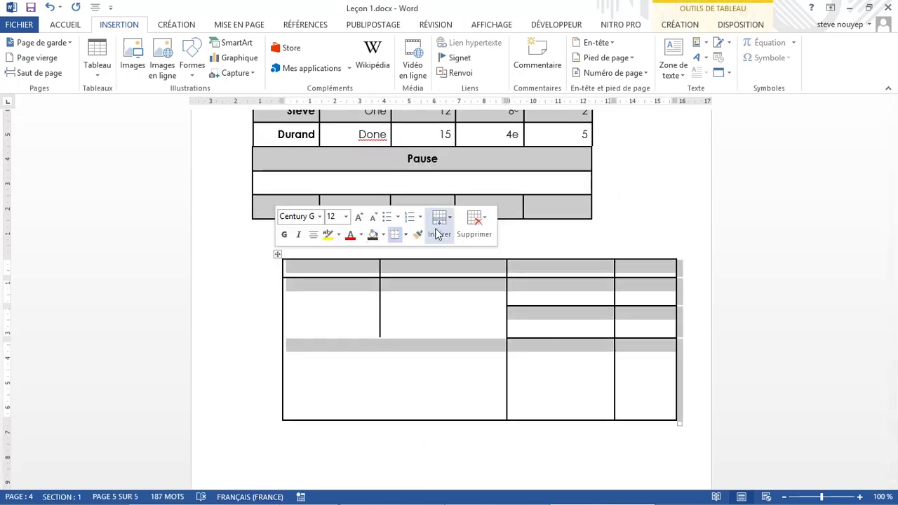
click(473, 232)
click(490, 301)
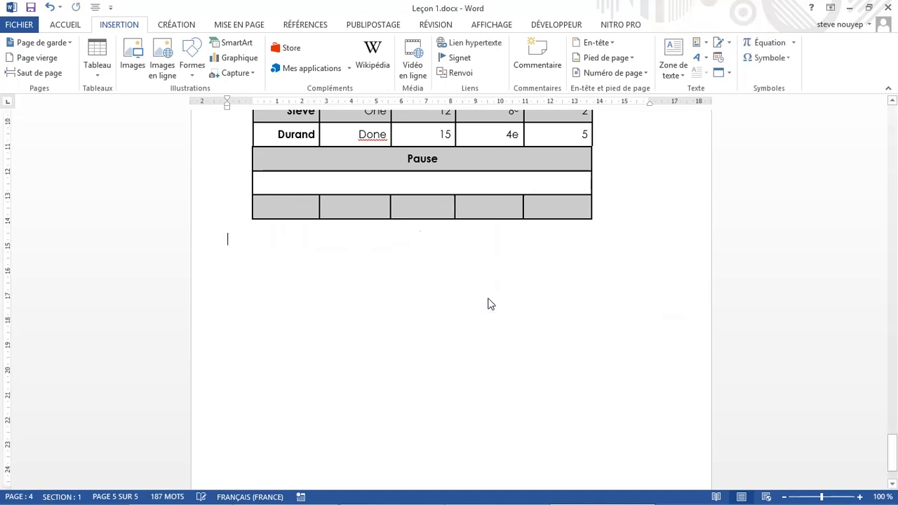
key(Return)
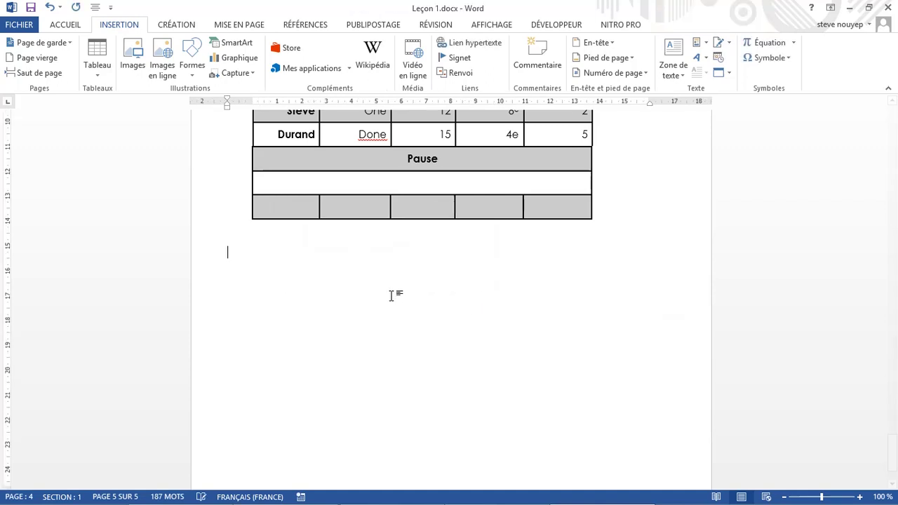
- Insert the laptop picture from the Images > bureautique folder
click(137, 60)
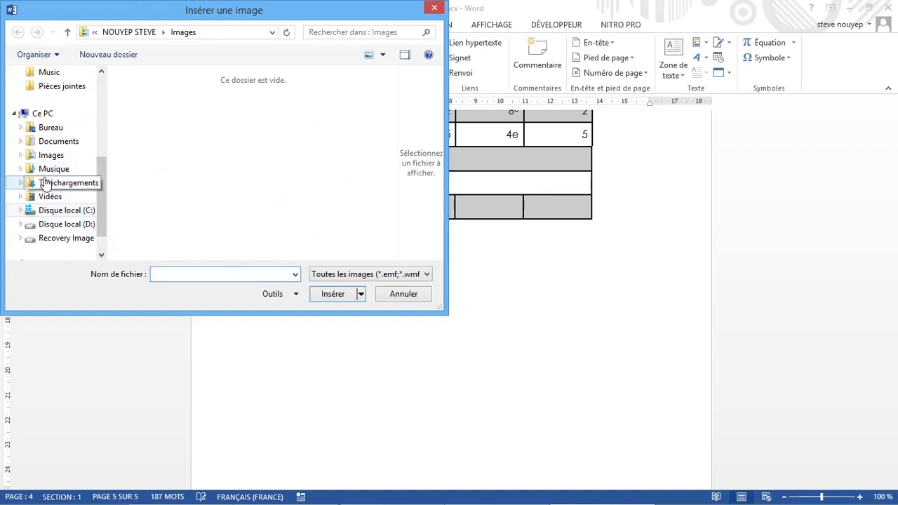
click(73, 158)
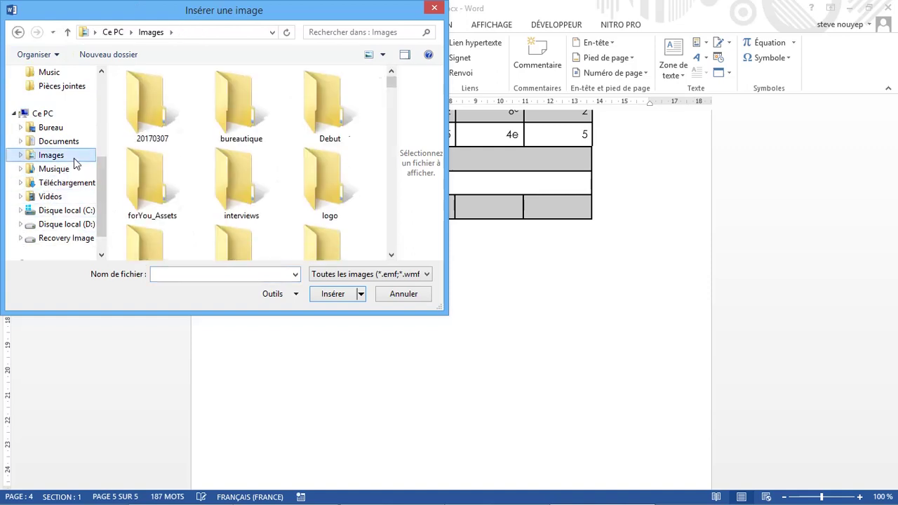
double_click(239, 121)
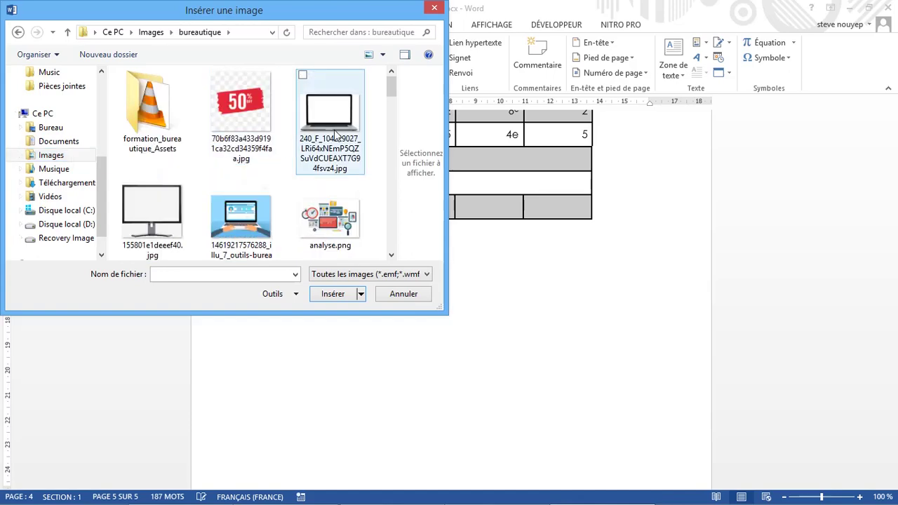
double_click(335, 132)
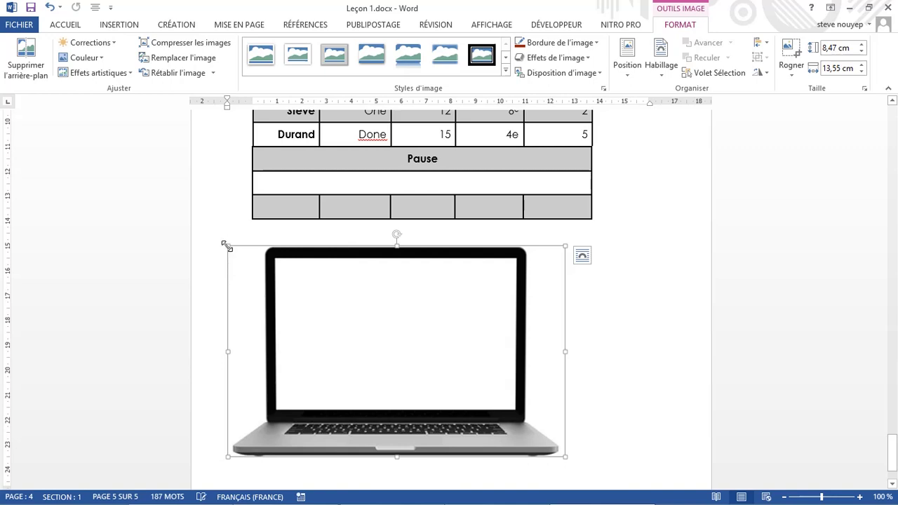
- Resize the laptop picture to 13.79 cm wide and 9.95 cm tall
drag(227, 247, 306, 294)
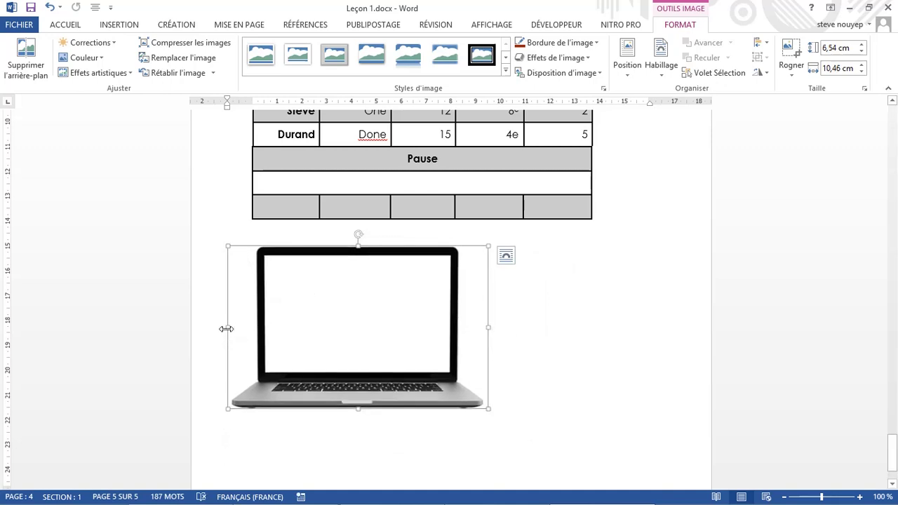
drag(226, 329, 309, 328)
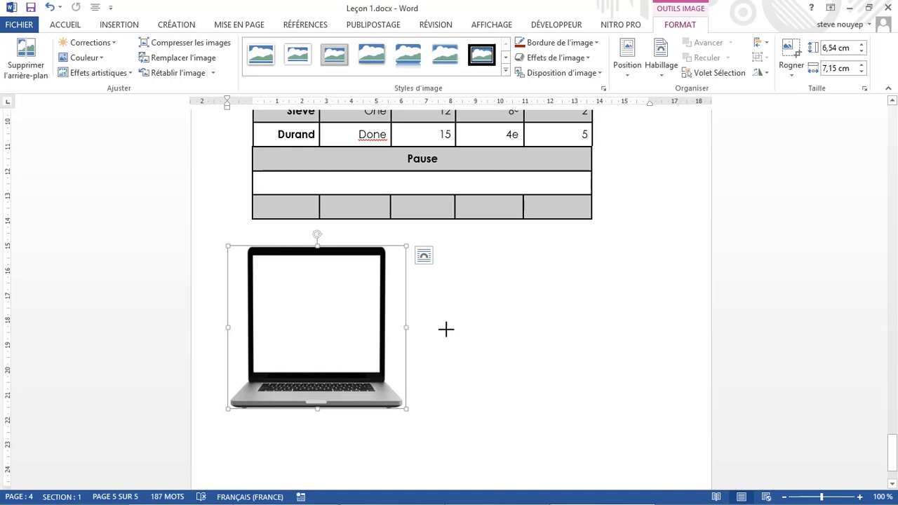
drag(446, 330, 570, 328)
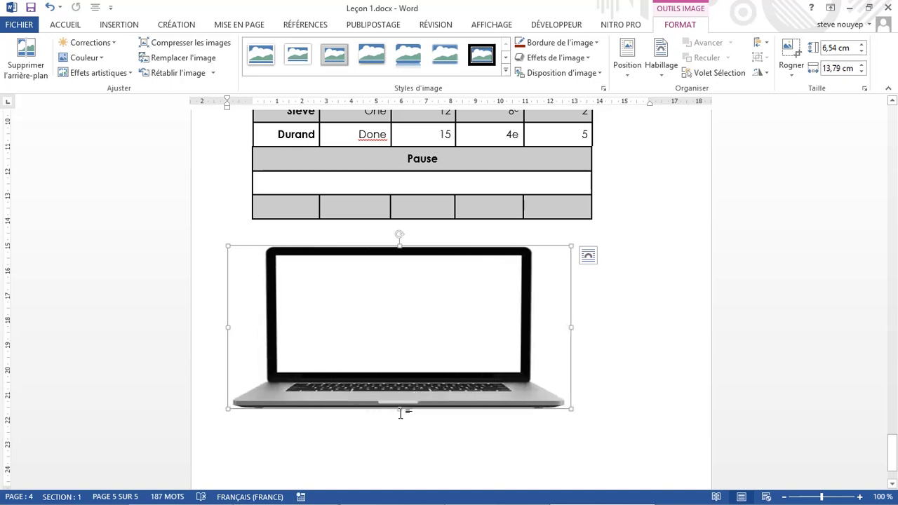
drag(400, 410, 400, 471)
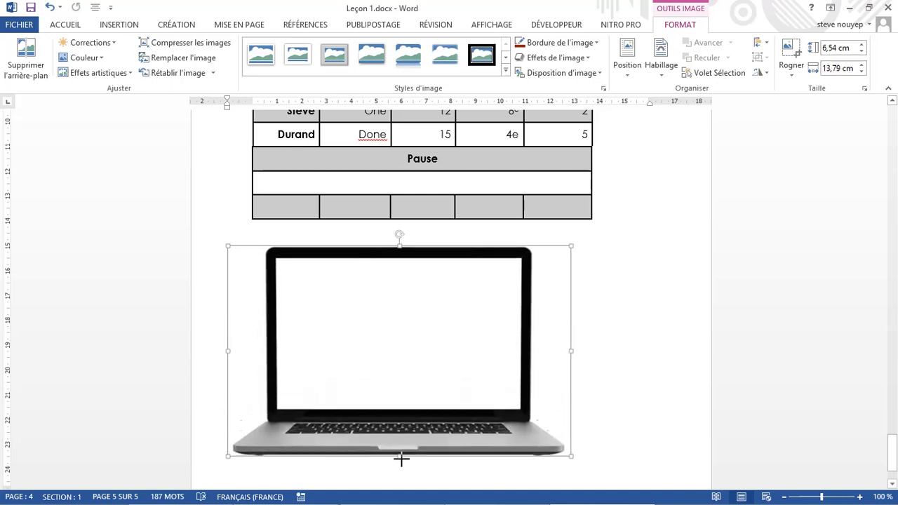
- Cut the laptop picture out of the document
scroll(401, 334, up, 2)
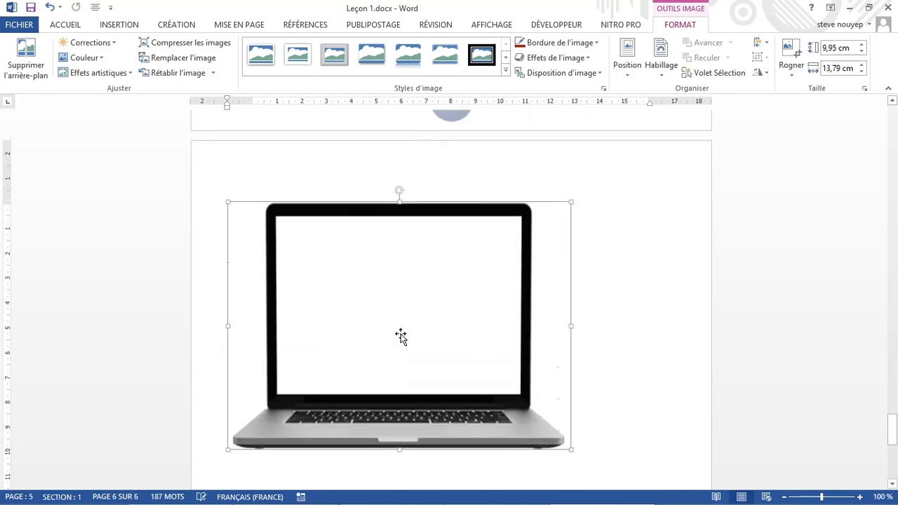
right_click(356, 309)
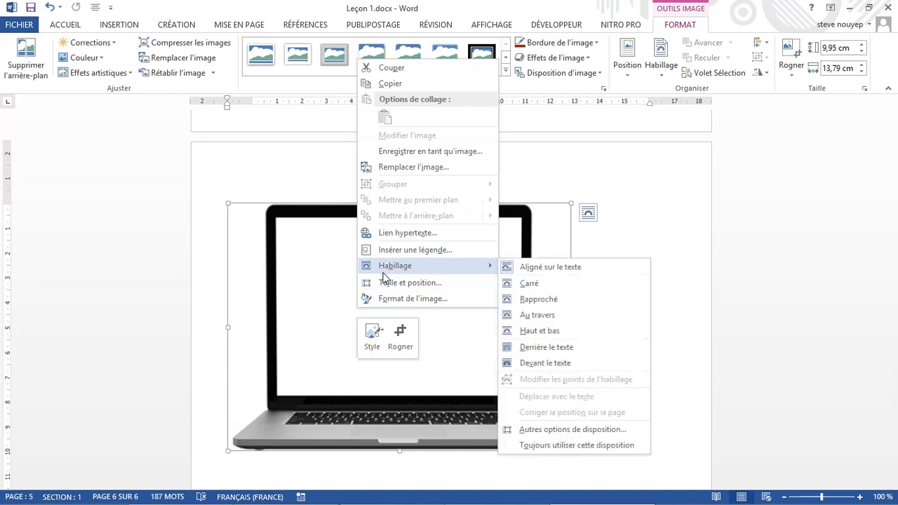
click(390, 67)
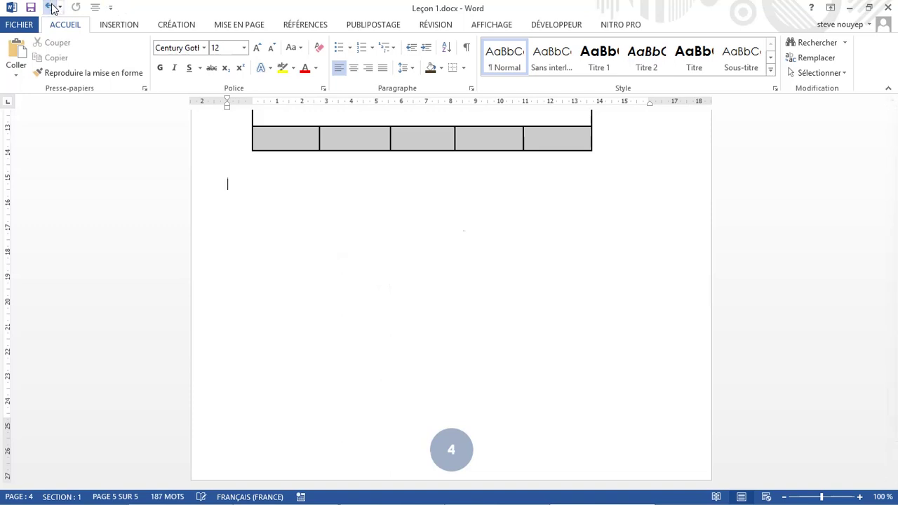
- Paste and delete the laptop picture, then insert monitor picture 155801e1deeef40.jpg instead
key(ctrl+v)
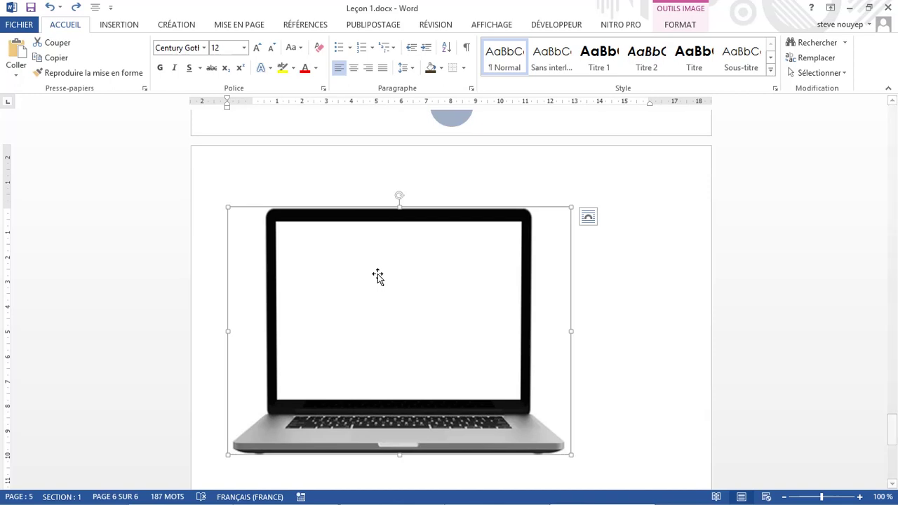
key(Delete)
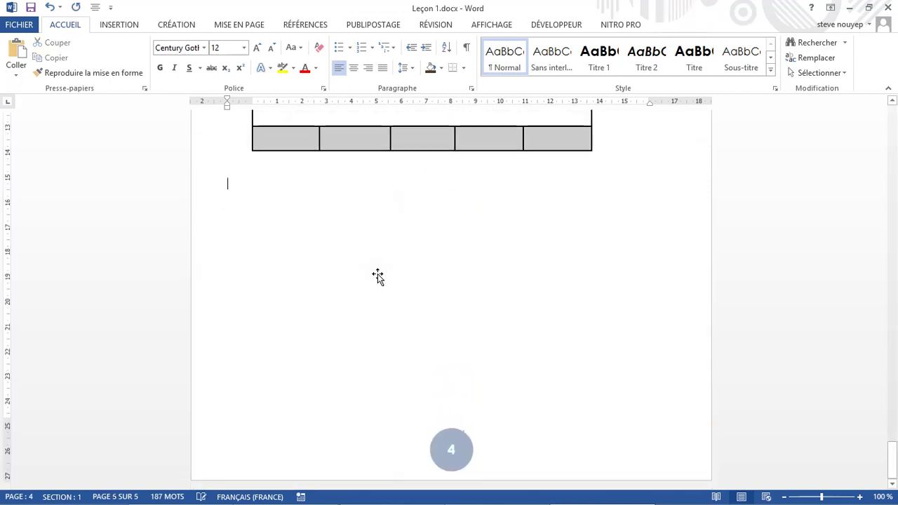
click(111, 26)
click(133, 61)
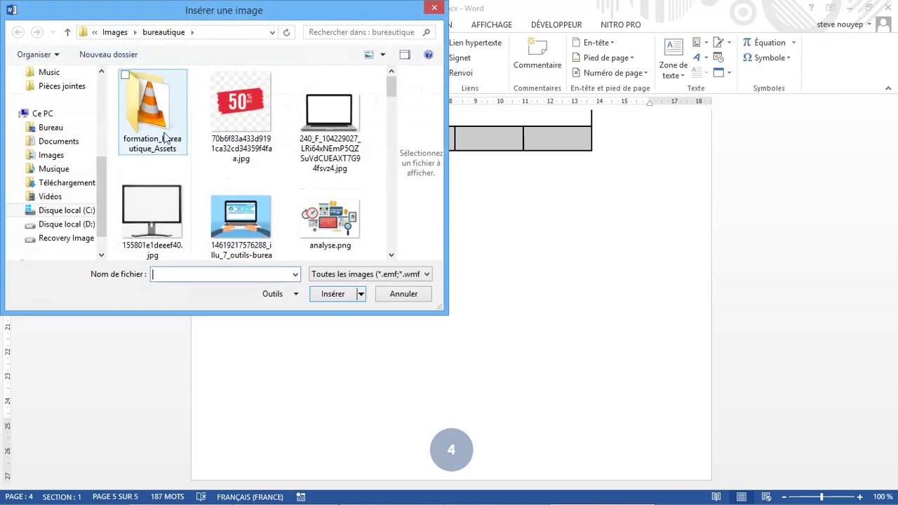
double_click(157, 200)
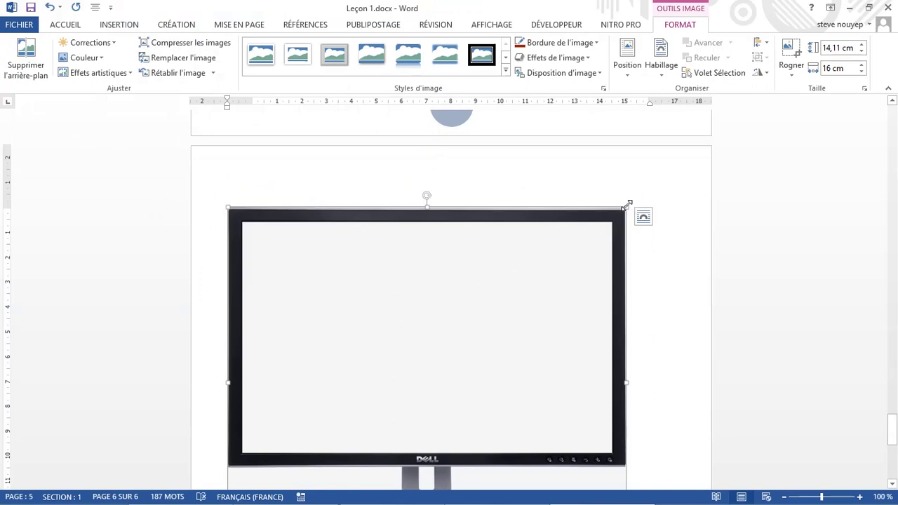
- Shrink the monitor picture to fit below the table and show the picture Format tools
drag(627, 205, 475, 323)
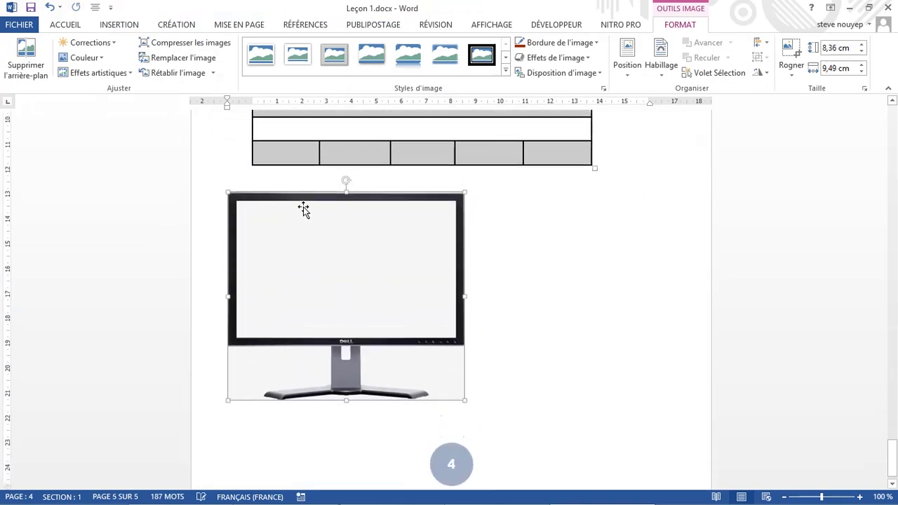
scroll(302, 206, up, 3)
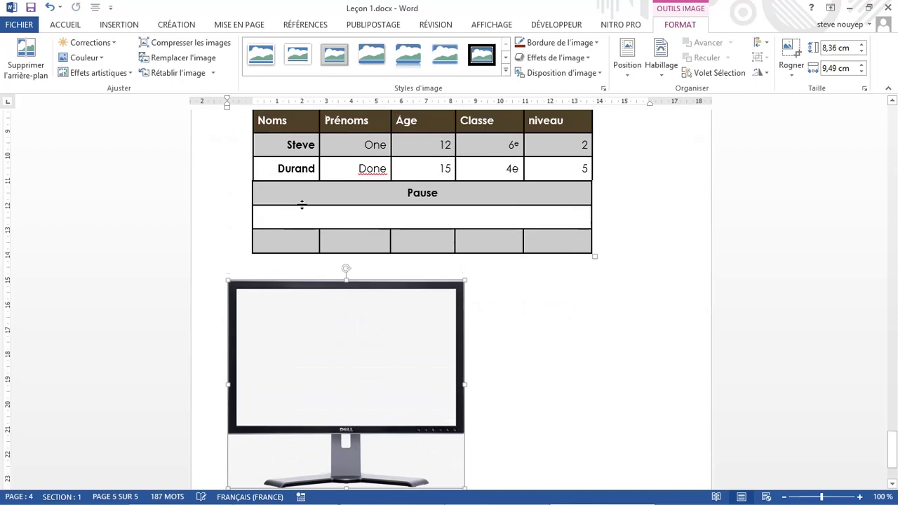
click(112, 26)
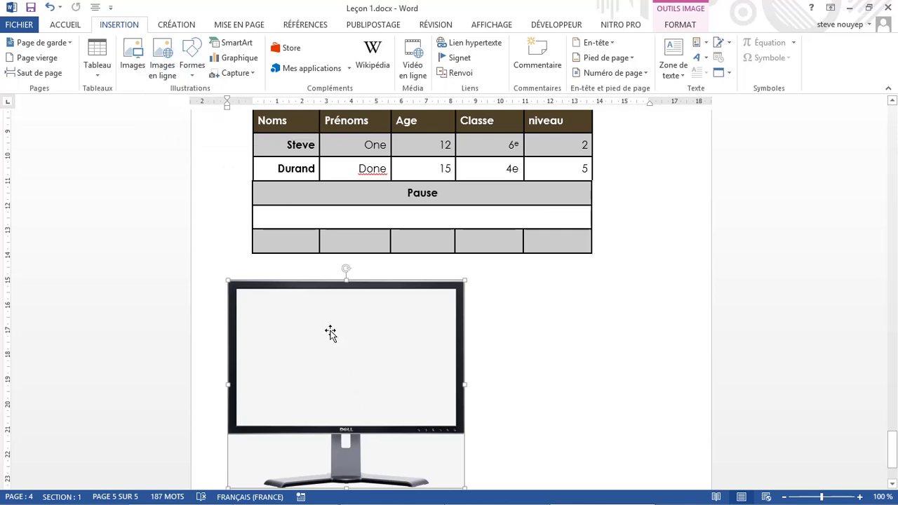
click(679, 26)
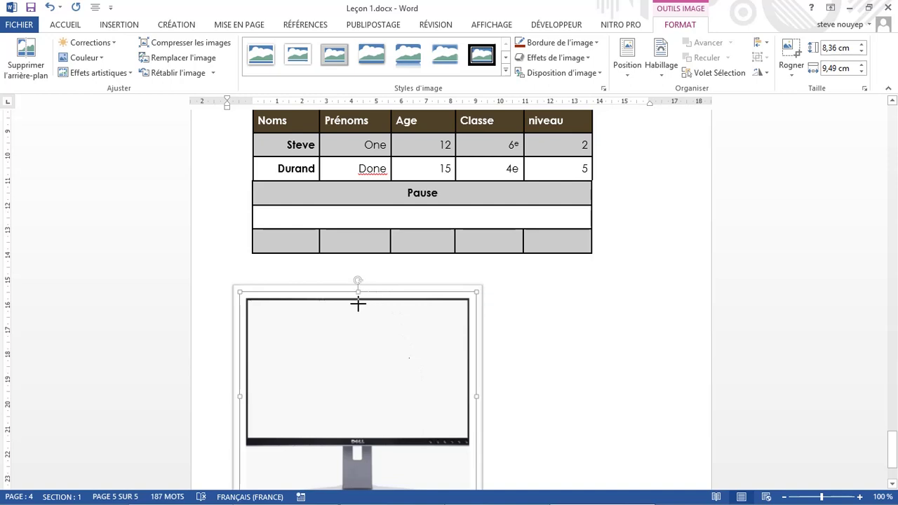
- Squash the picture to 5,45 cm tall, try frame styles, and give it an olive-green border
drag(358, 291, 359, 361)
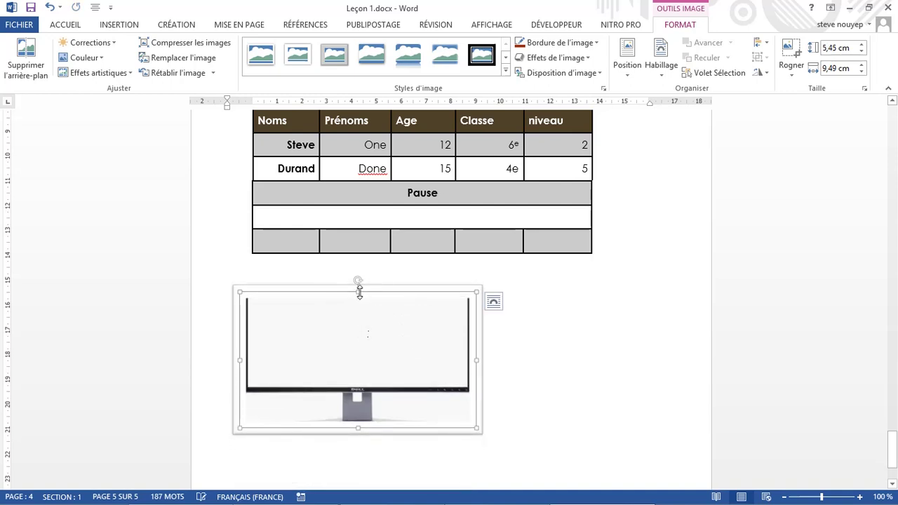
click(480, 56)
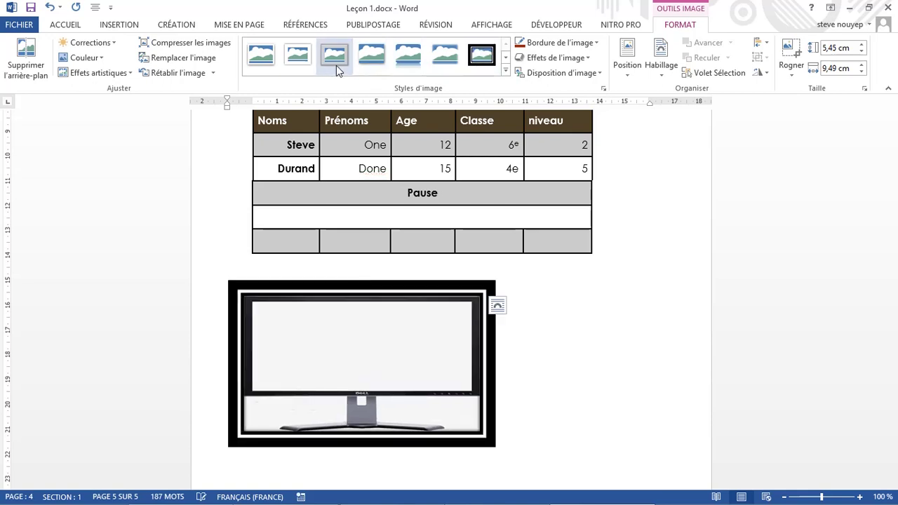
click(504, 70)
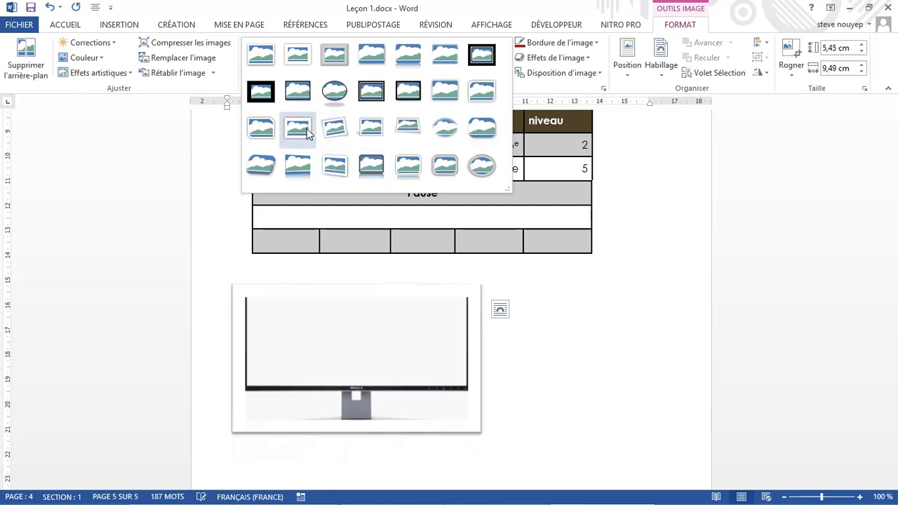
click(313, 129)
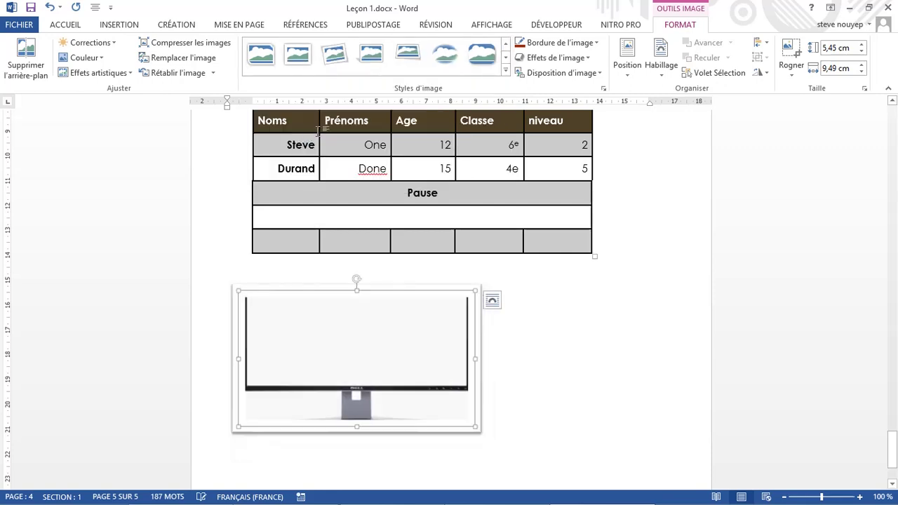
click(589, 44)
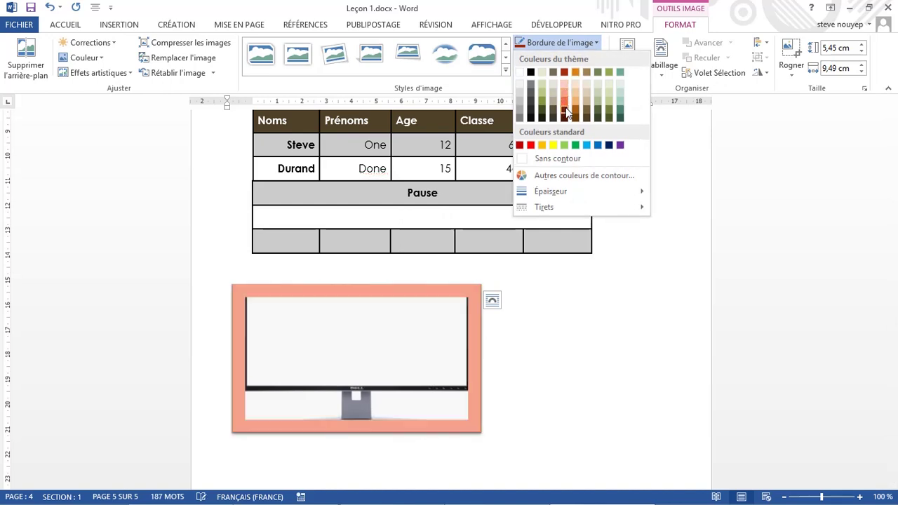
click(597, 108)
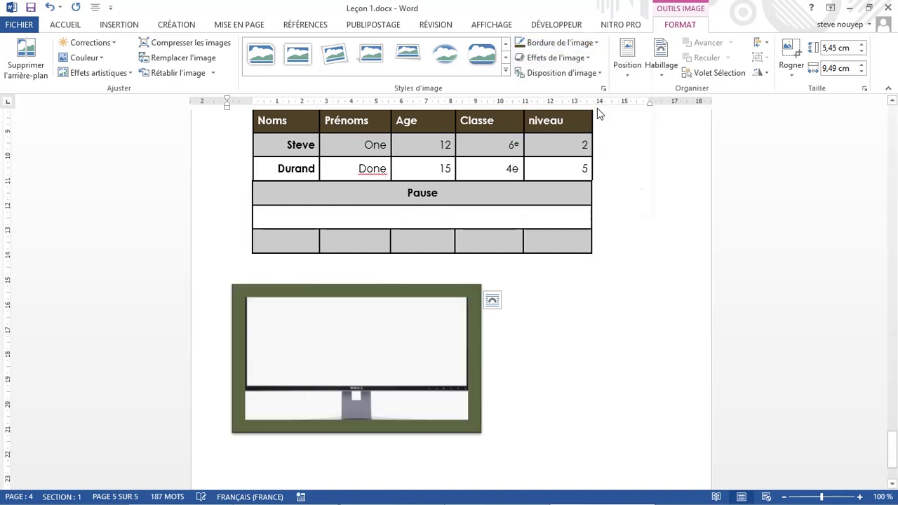
- Apply a Parallèle 3D rotation preset to tilt the picture flat
click(575, 57)
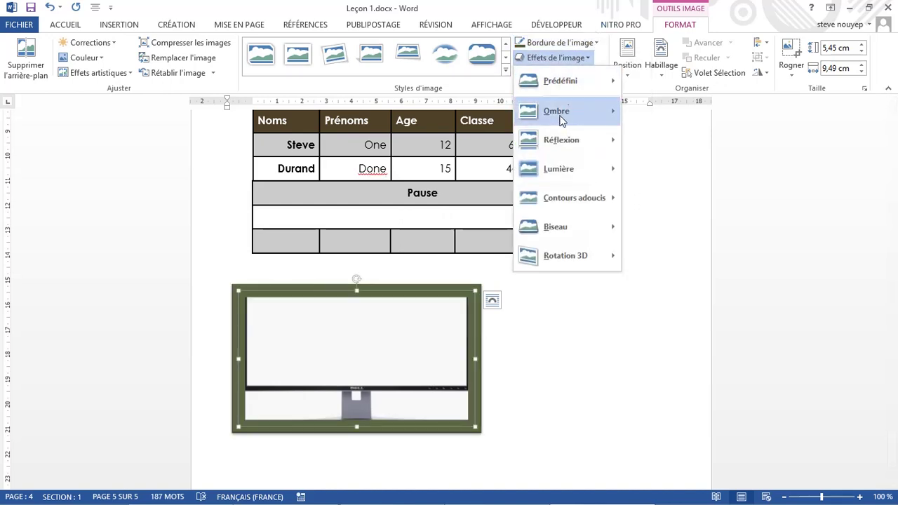
mouse_move(582, 113)
mouse_move(581, 84)
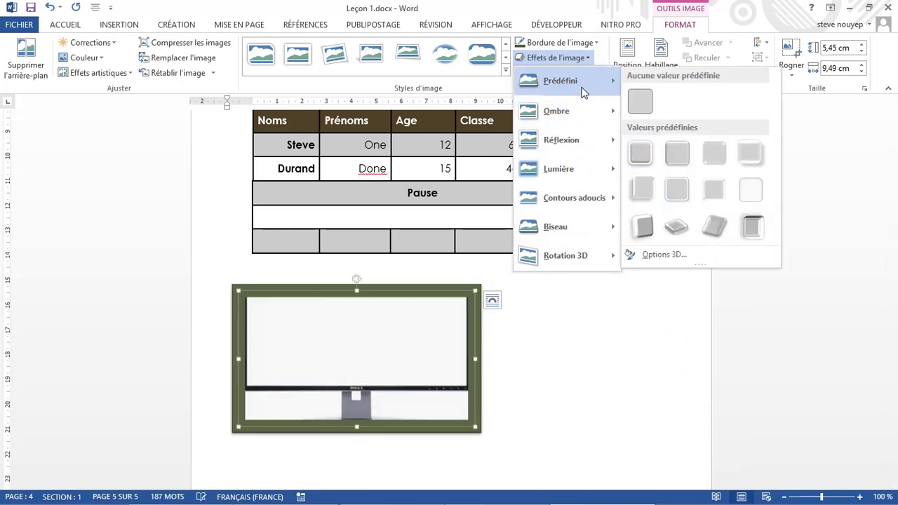
mouse_move(605, 125)
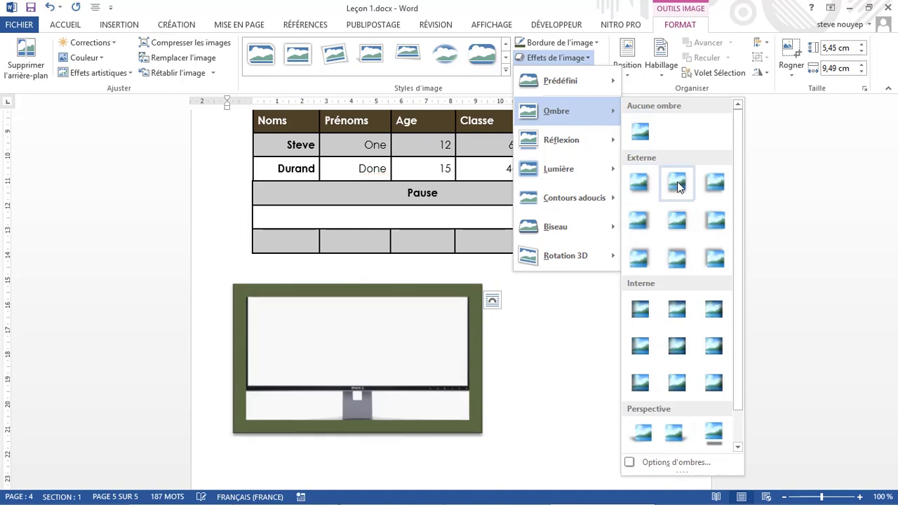
mouse_move(596, 144)
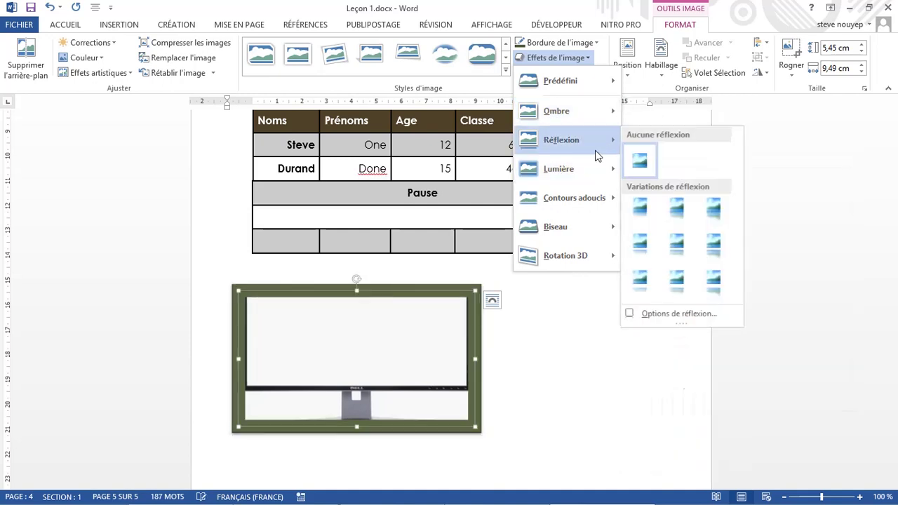
mouse_move(608, 200)
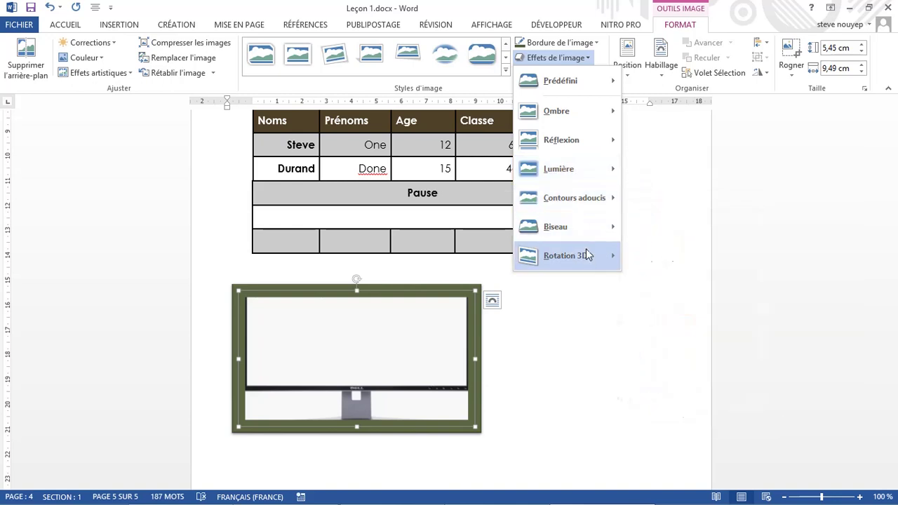
mouse_move(583, 256)
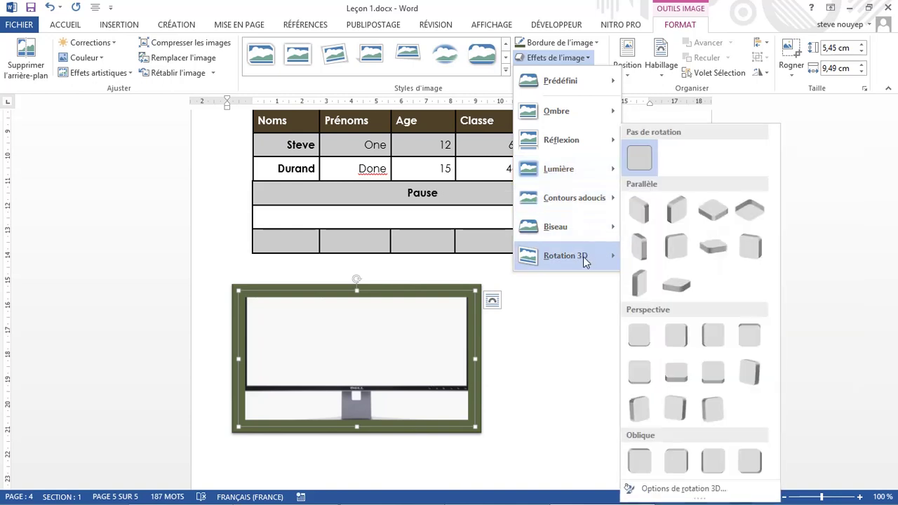
click(675, 283)
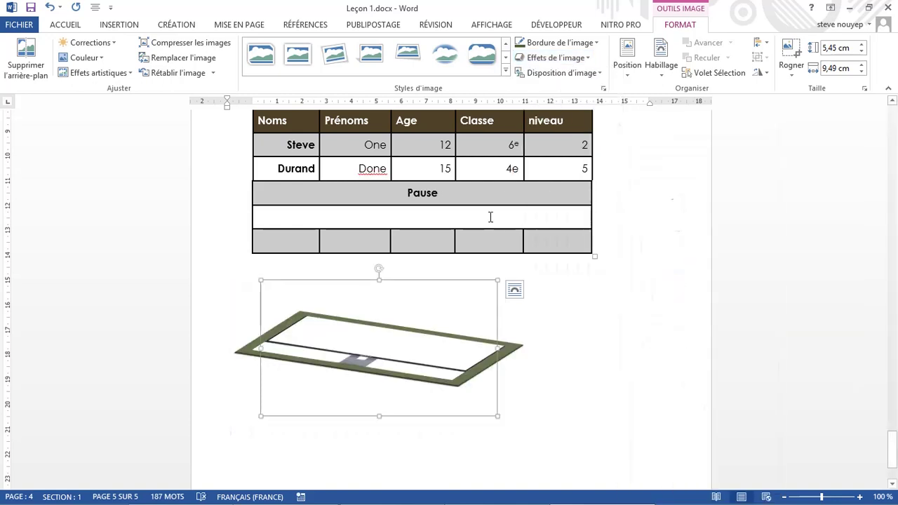
- Undo the 3D rotation and set the picture border to Sans contour
click(49, 7)
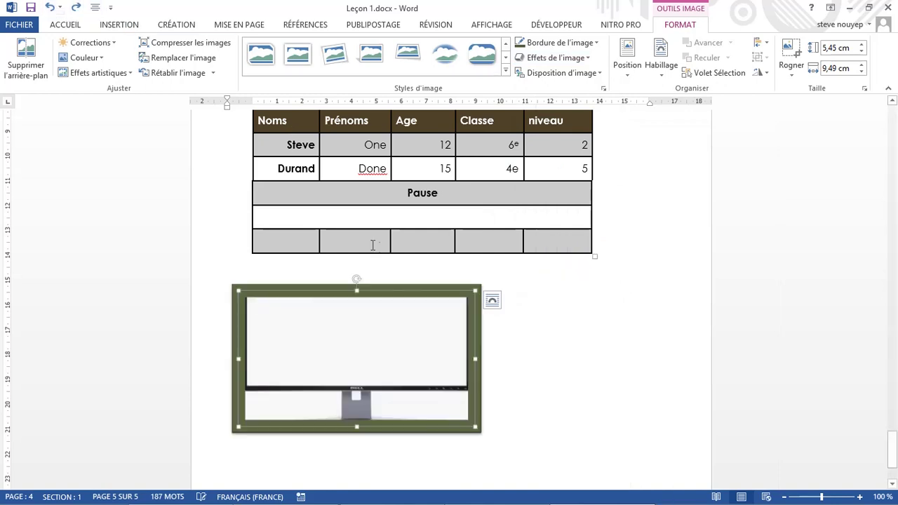
click(576, 74)
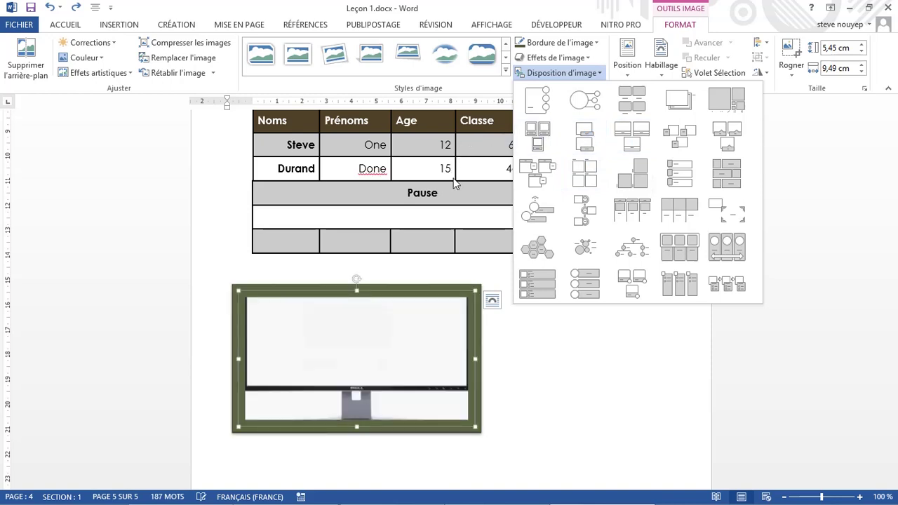
click(447, 200)
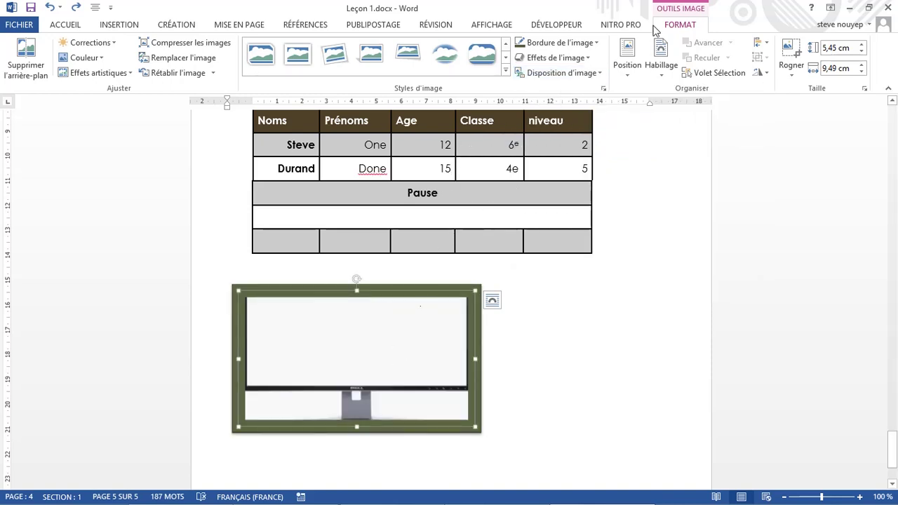
click(596, 44)
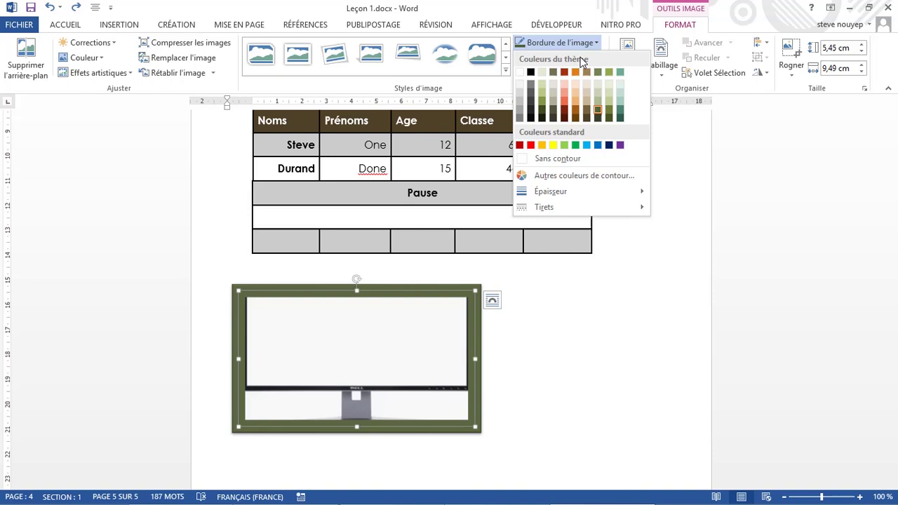
click(548, 165)
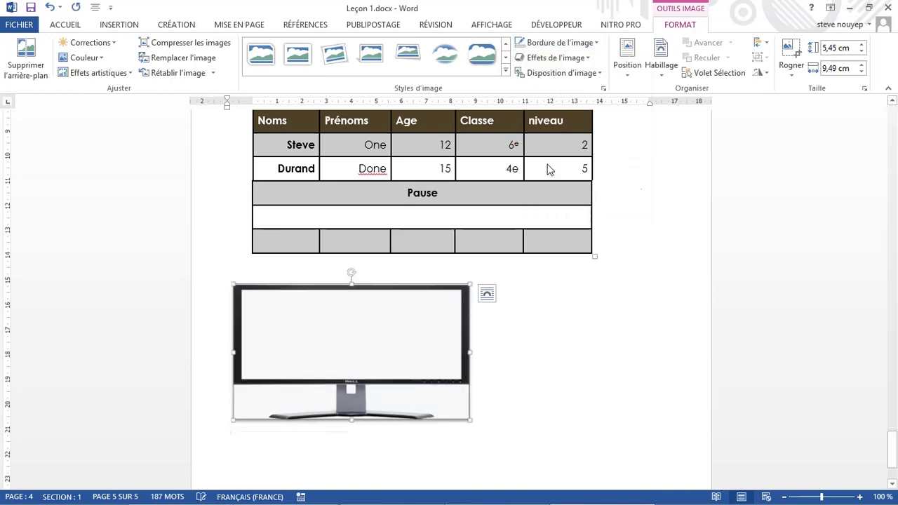
- Browse the picture effects and text-wrapping options without applying any
click(556, 58)
mouse_move(577, 91)
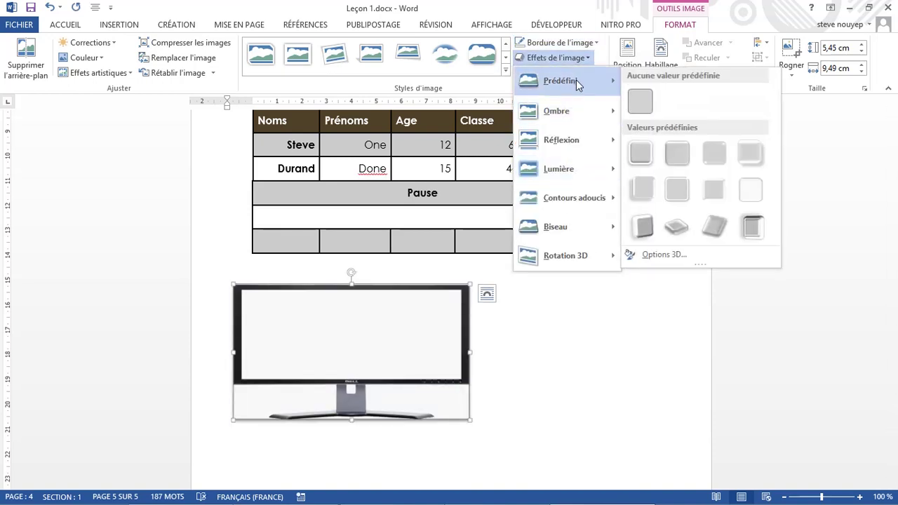
click(641, 101)
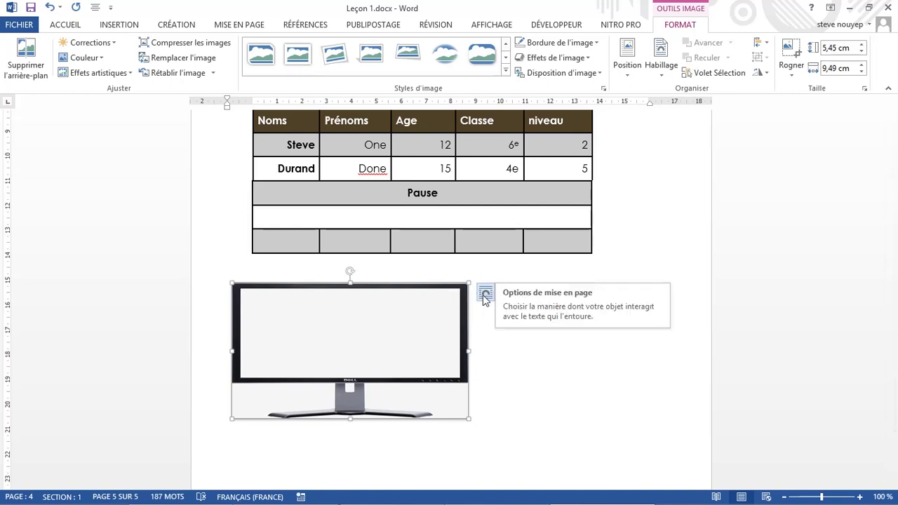
click(484, 295)
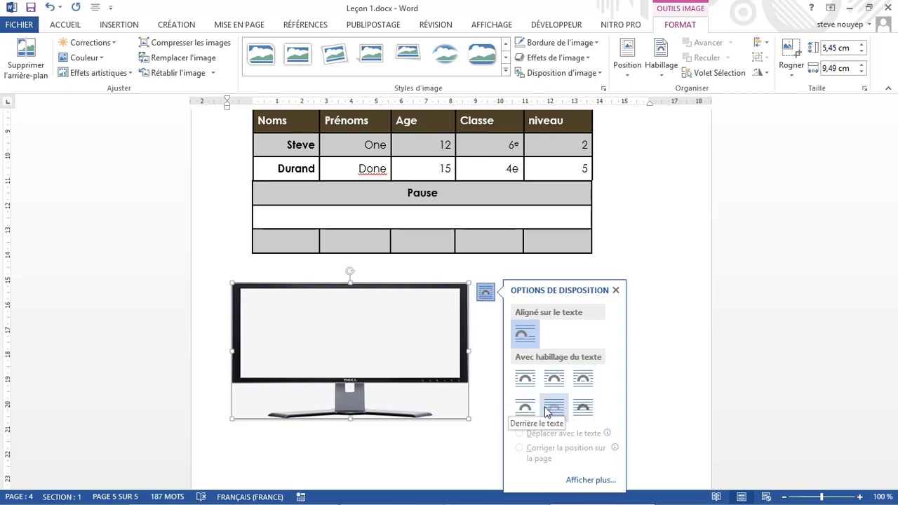
click(615, 291)
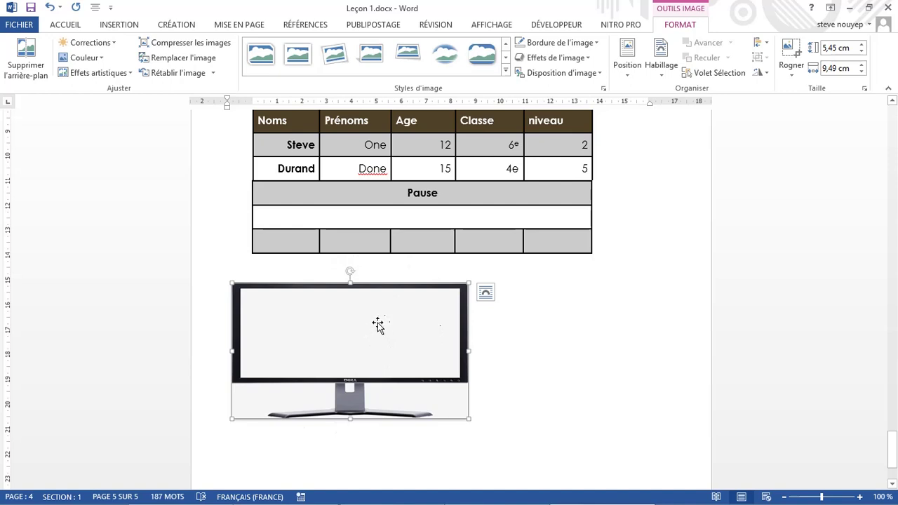
- Crop the right and bottom of the monitor image to remove the stand, leaving 4,02 × 9,39 cm
click(791, 77)
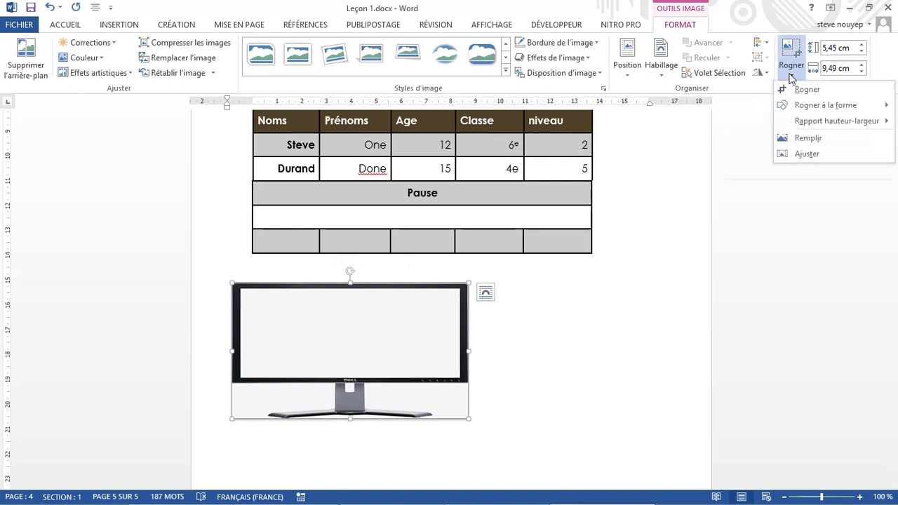
click(798, 91)
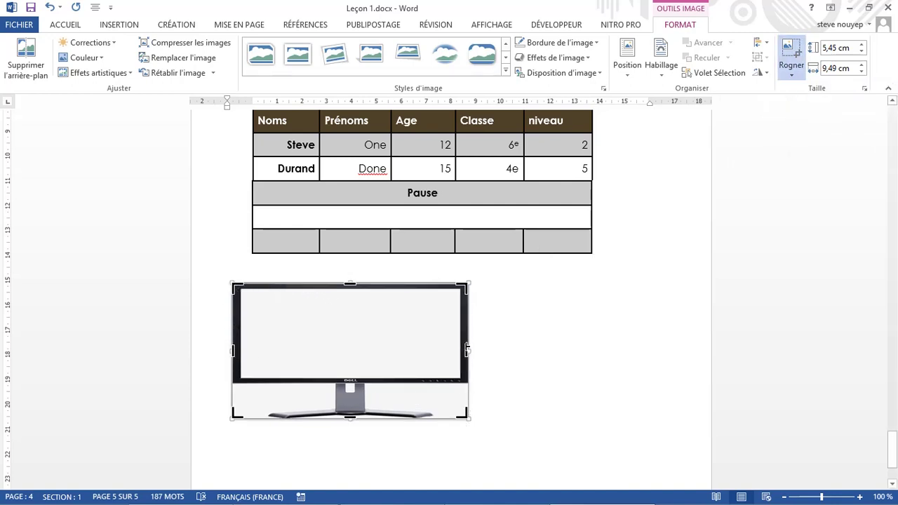
mouse_move(467, 351)
mouse_down()
mouse_move(417, 351)
mouse_move(464, 349)
mouse_up()
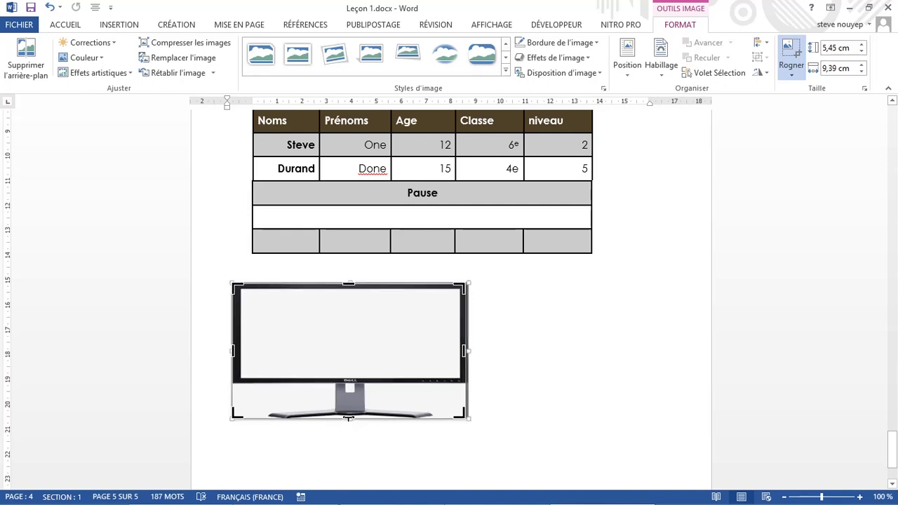
drag(348, 417, 346, 380)
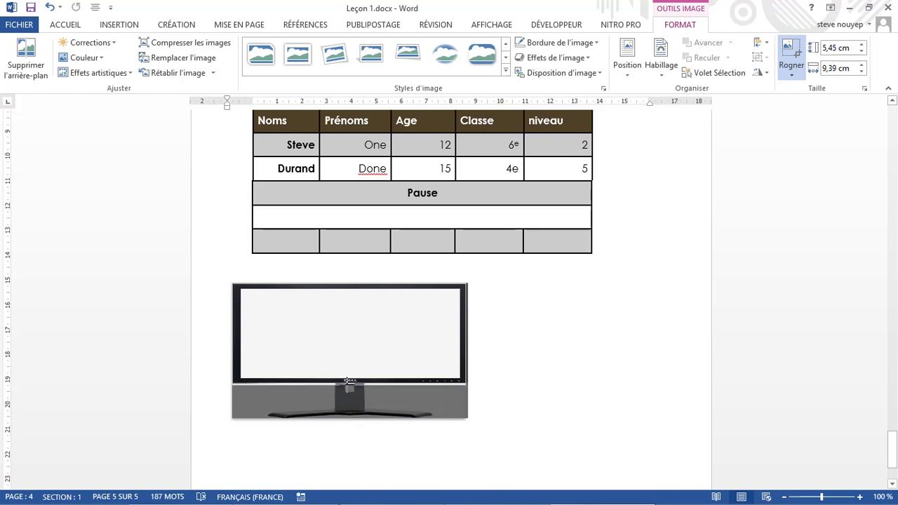
drag(347, 379, 347, 380)
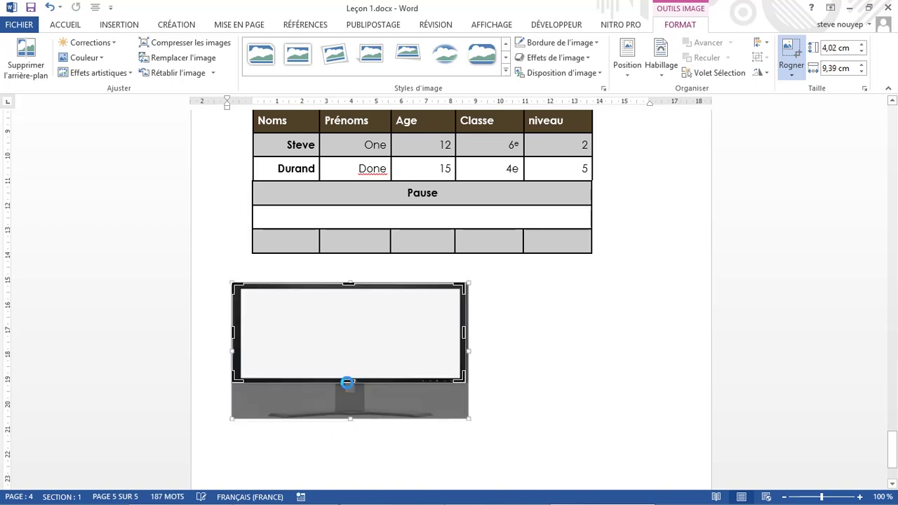
click(791, 46)
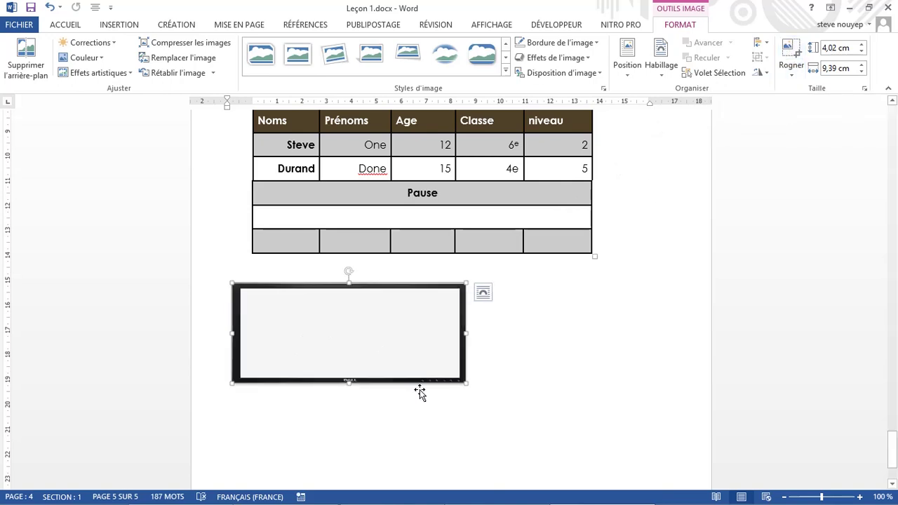
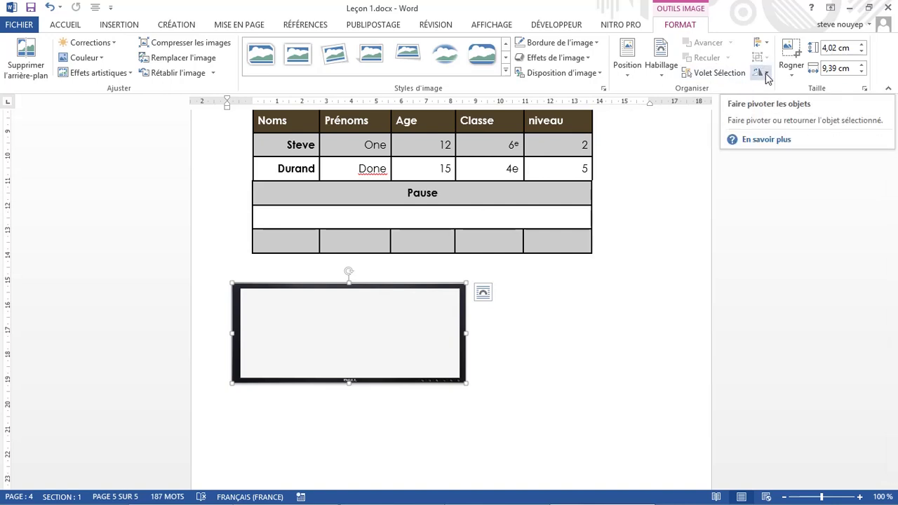
- Try rotating the monitor picture 90° and flipping it, then undo back to its original orientation
click(765, 73)
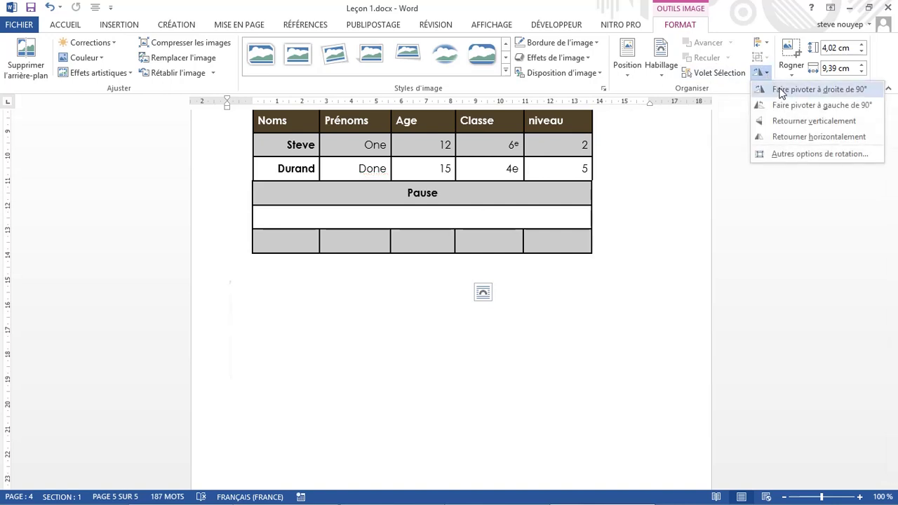
click(781, 91)
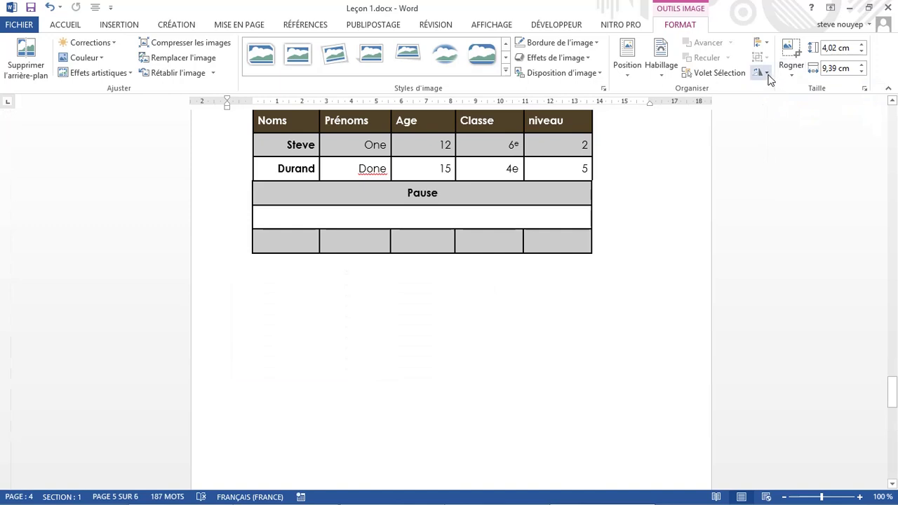
scroll(526, 311, down, 1)
scroll(523, 299, down, 4)
scroll(523, 300, down, 5)
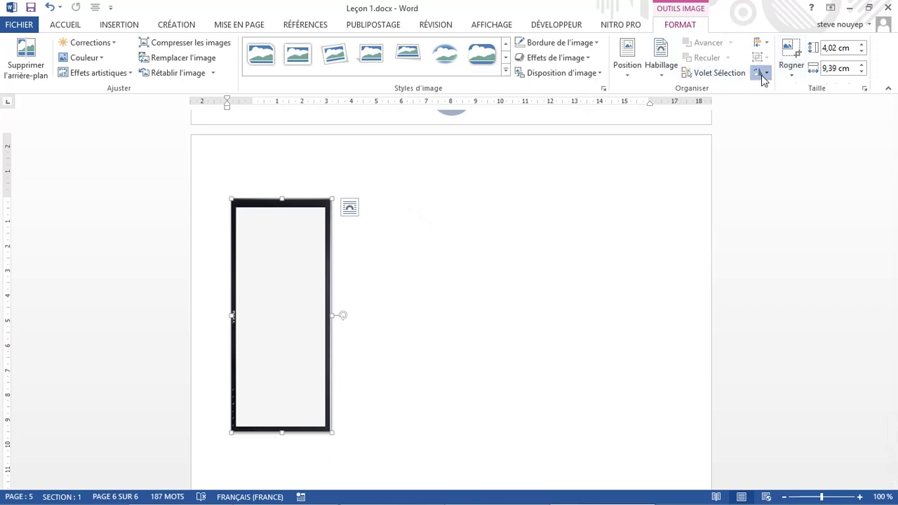
click(761, 75)
click(771, 122)
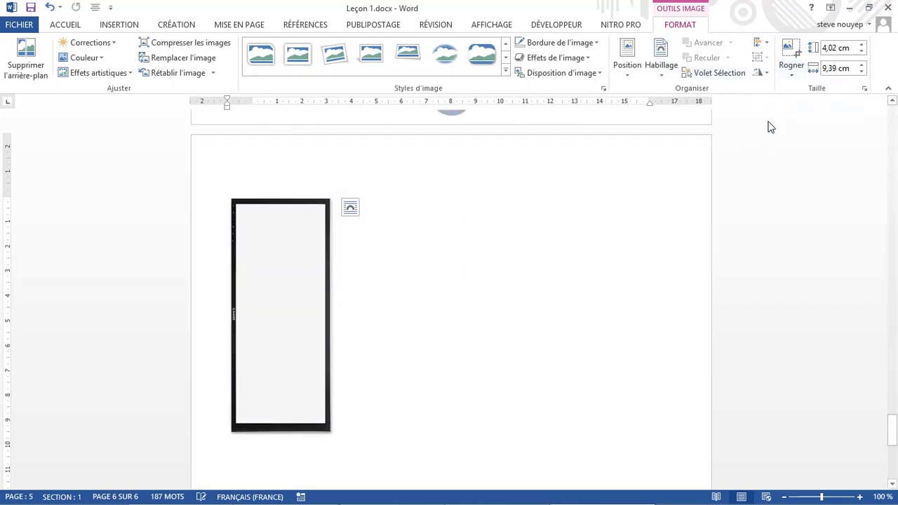
click(765, 74)
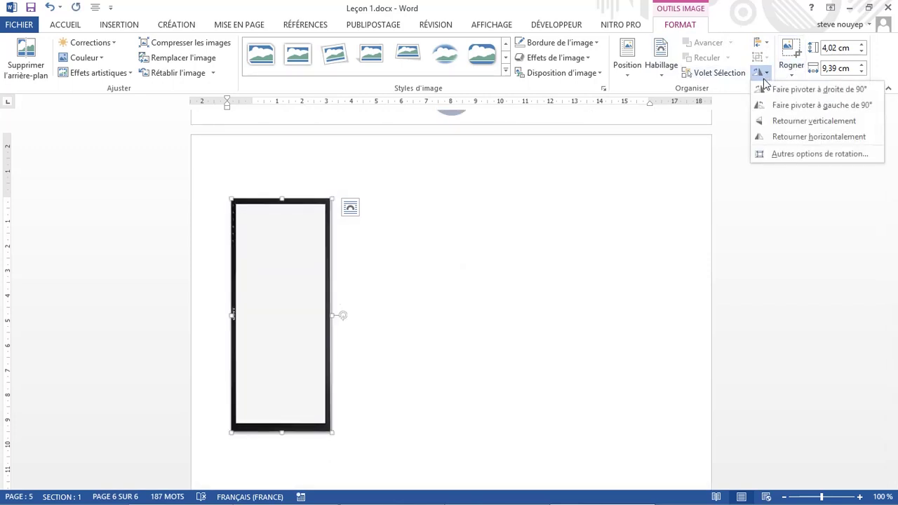
click(783, 140)
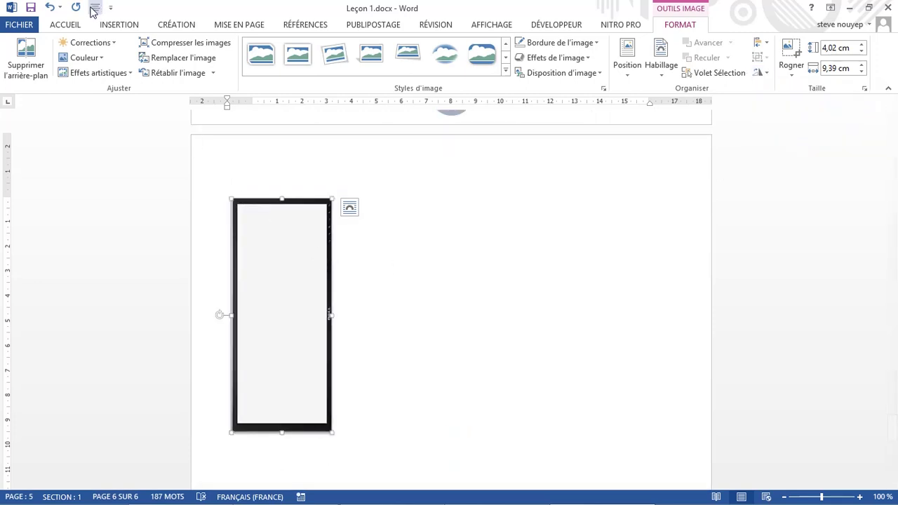
click(51, 8)
click(50, 8)
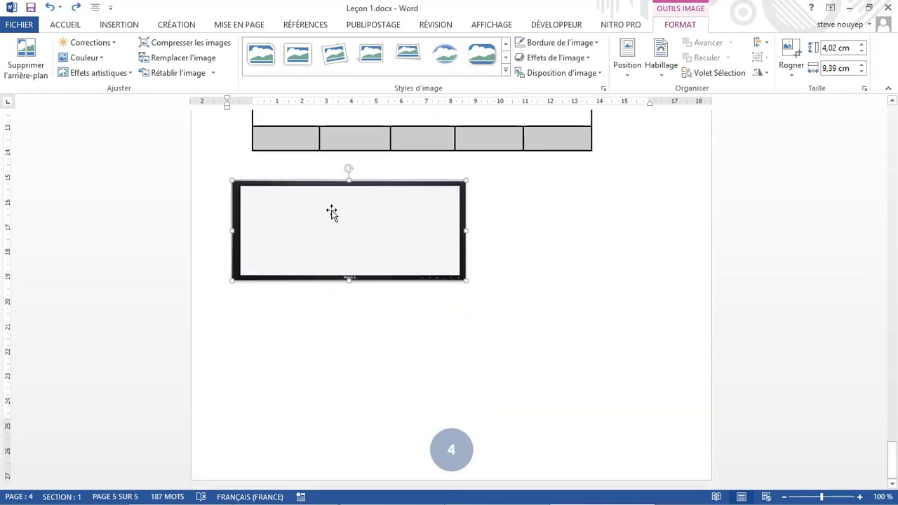
- Centre the monitor picture, then start and discard a background removal so the picture stays unchanged
click(62, 26)
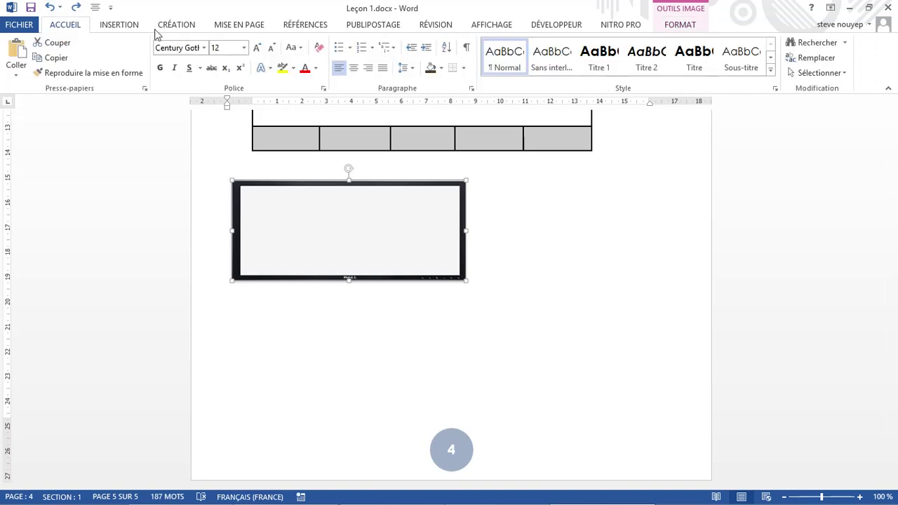
click(354, 67)
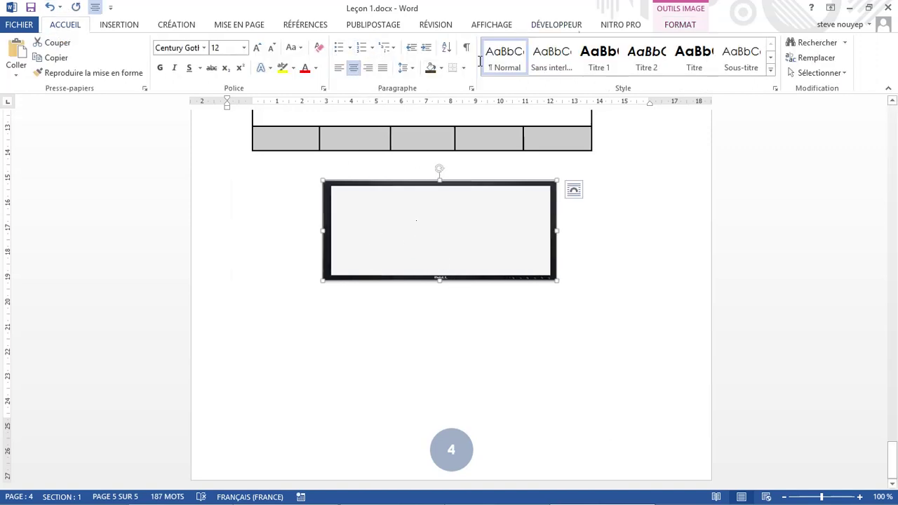
click(679, 25)
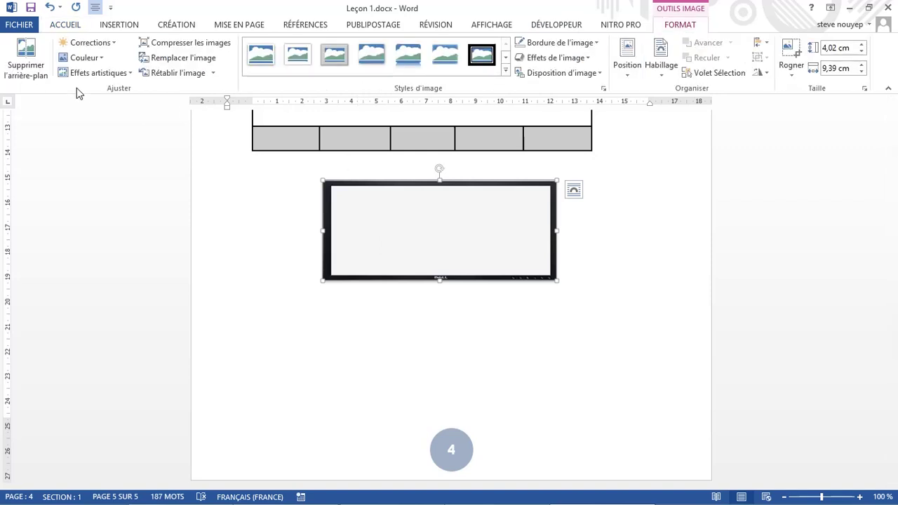
click(28, 74)
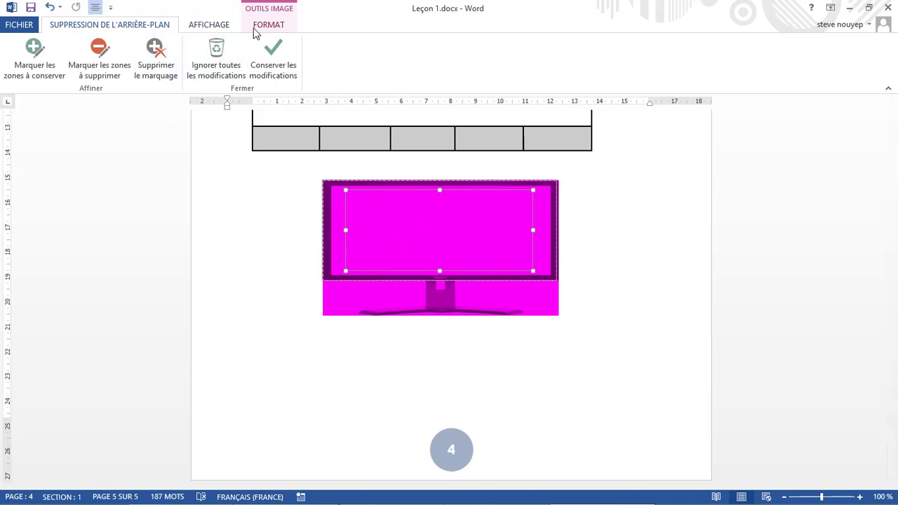
click(273, 50)
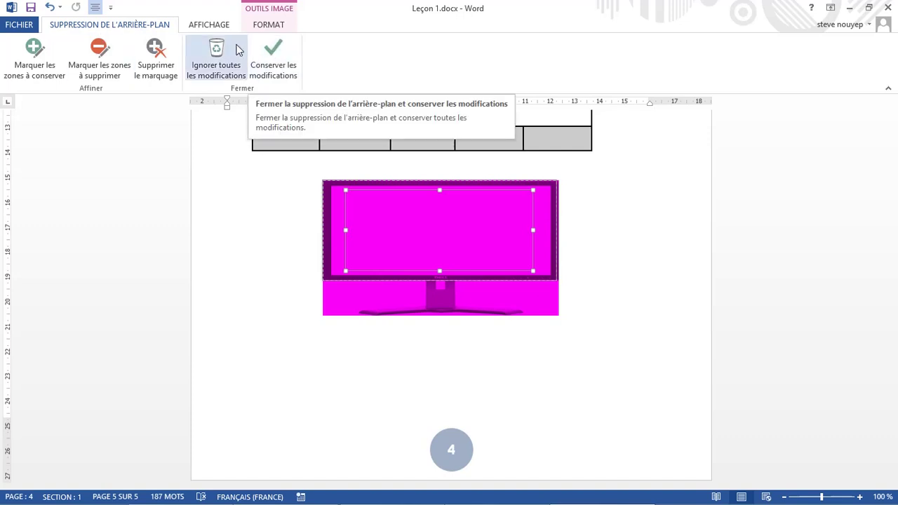
click(216, 51)
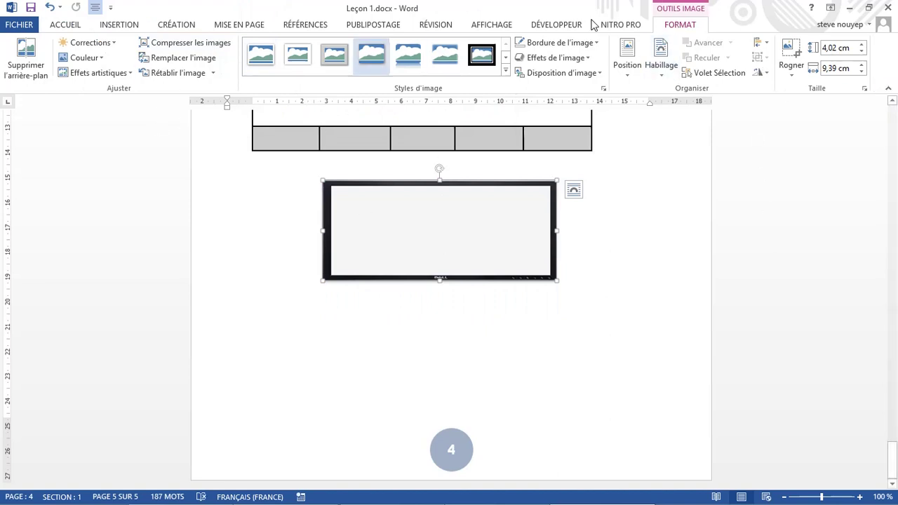
click(119, 26)
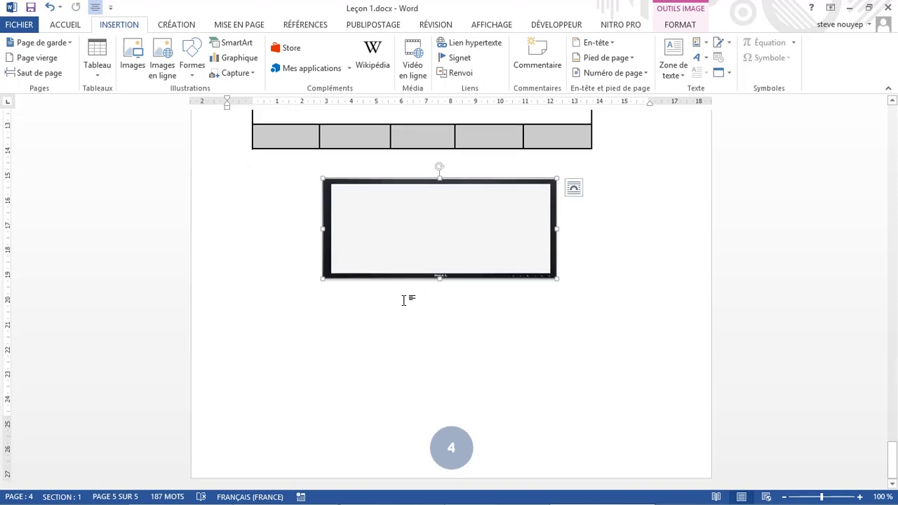
- Type the line 'Mon texte à encadrer' below the monitor picture, correcting typos
scroll(404, 300, up, 1)
scroll(404, 300, down, 1)
click(582, 295)
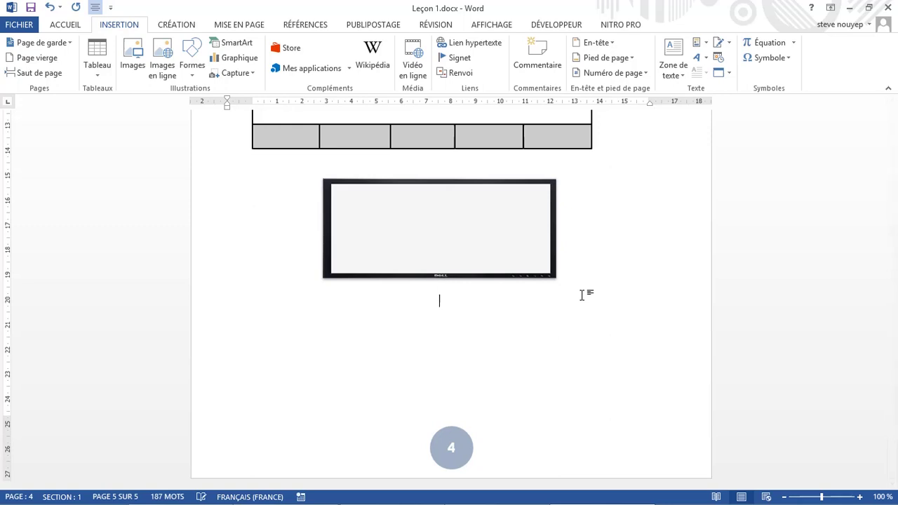
click(438, 311)
text(Mon)
text( texte ))
key(BackSpace)
text(ç)
key(BackSpace)
key(BackSpace)
text(à)
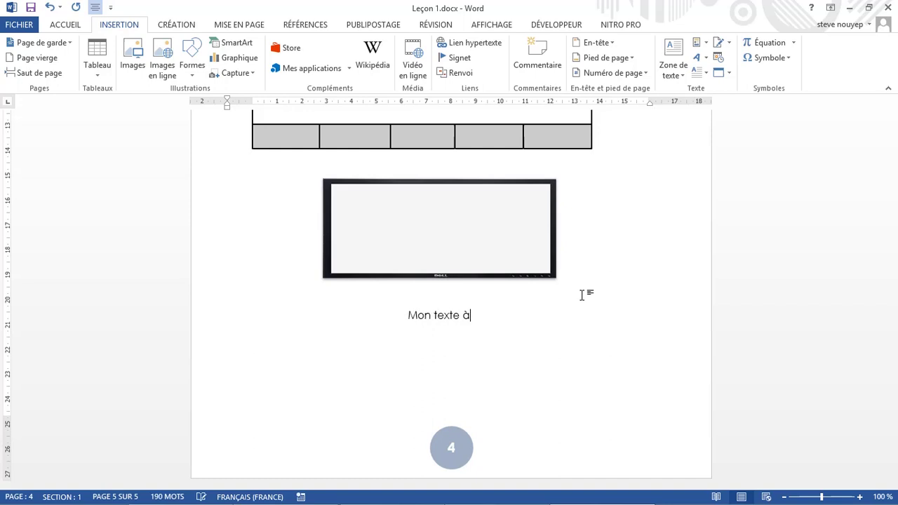
text( encadrere)
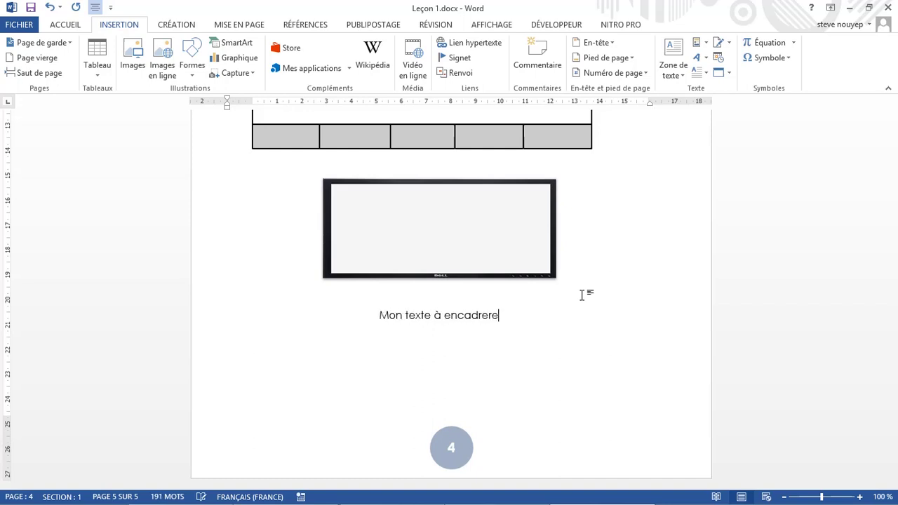
key(BackSpace)
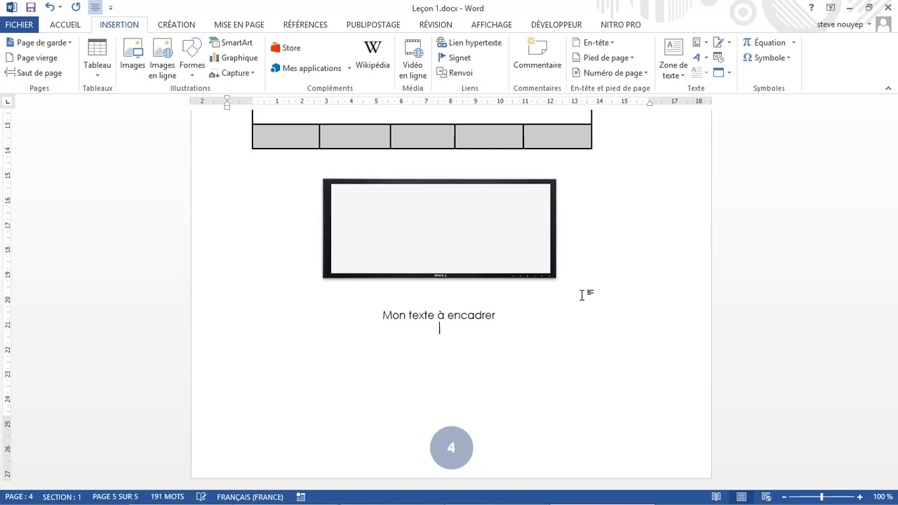
- Draw a wide oval shape below the 'Mon texte à encadrer' line
click(195, 73)
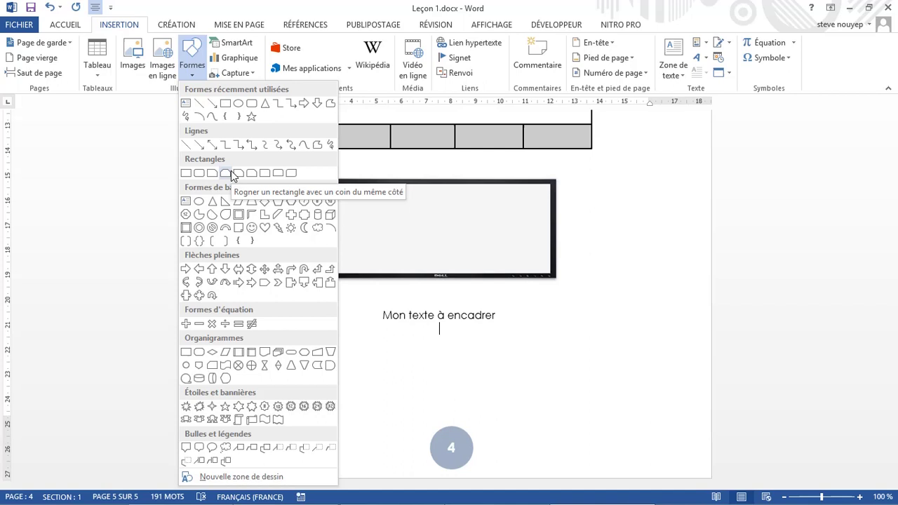
click(242, 106)
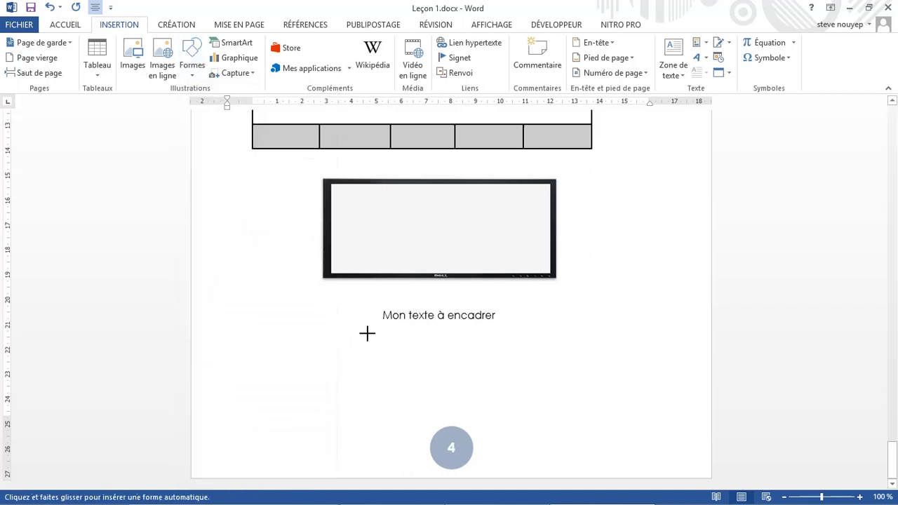
drag(278, 328, 478, 364)
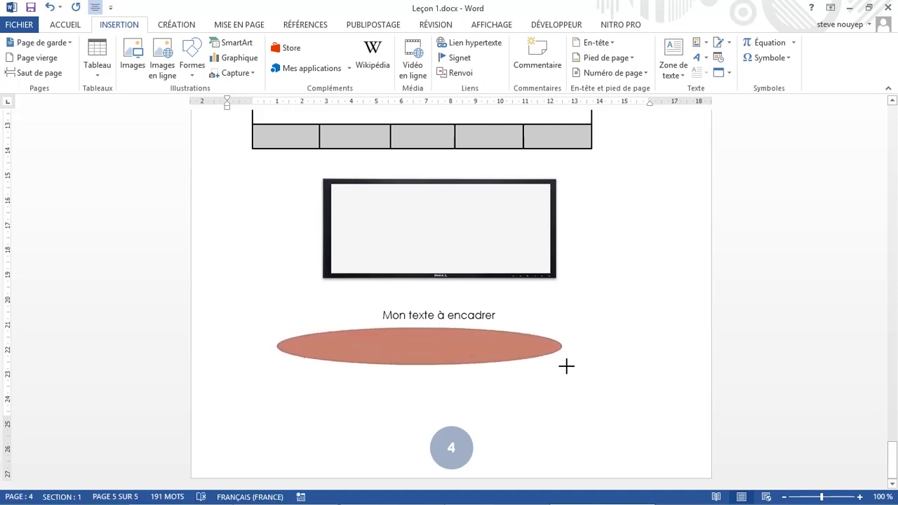
drag(478, 364, 620, 390)
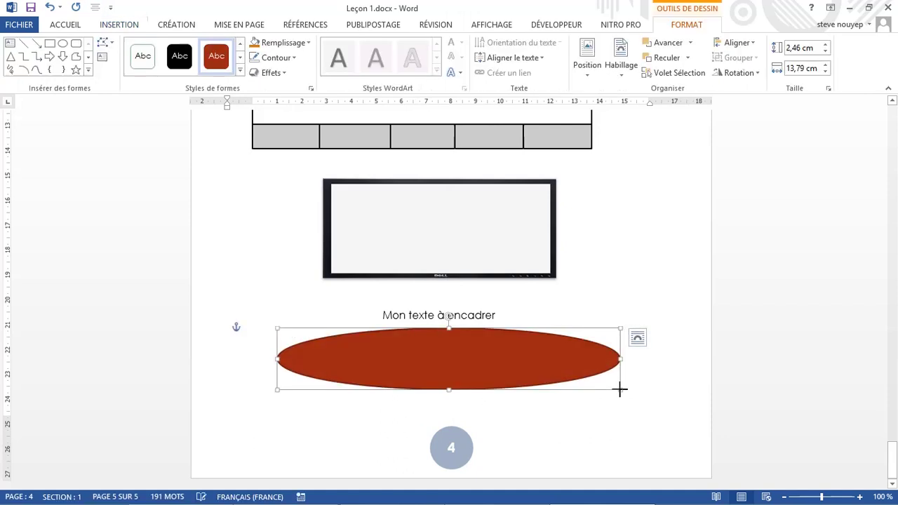
- Cut the 'Mon texte à encadrer' line from the page and select the red oval
click(402, 316)
triple_click(403, 317)
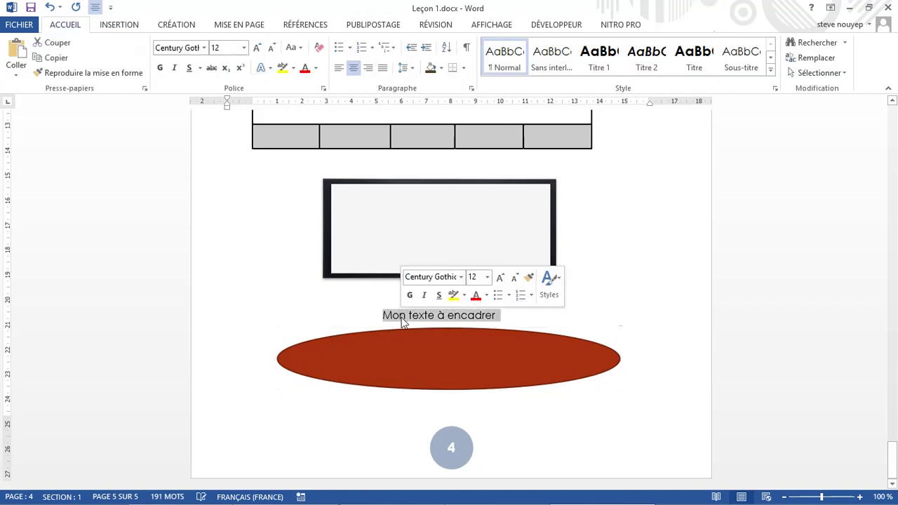
key(ctrl+x)
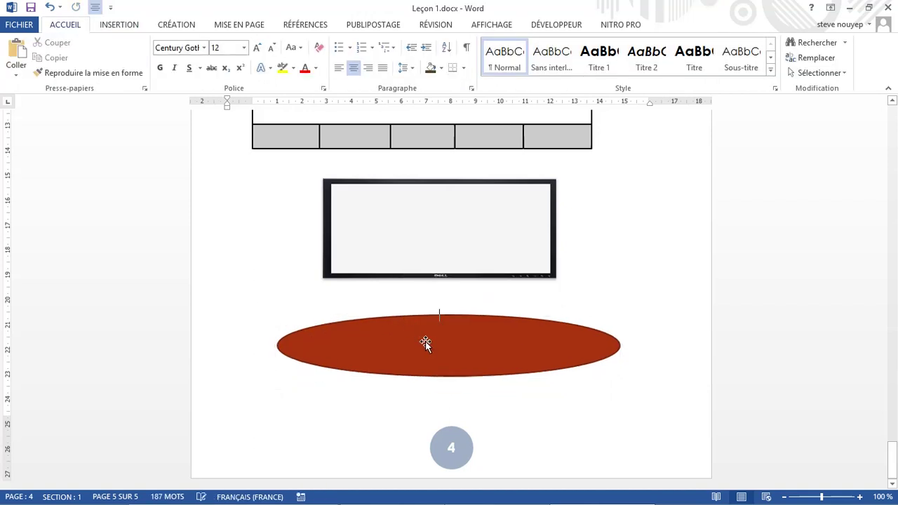
click(426, 345)
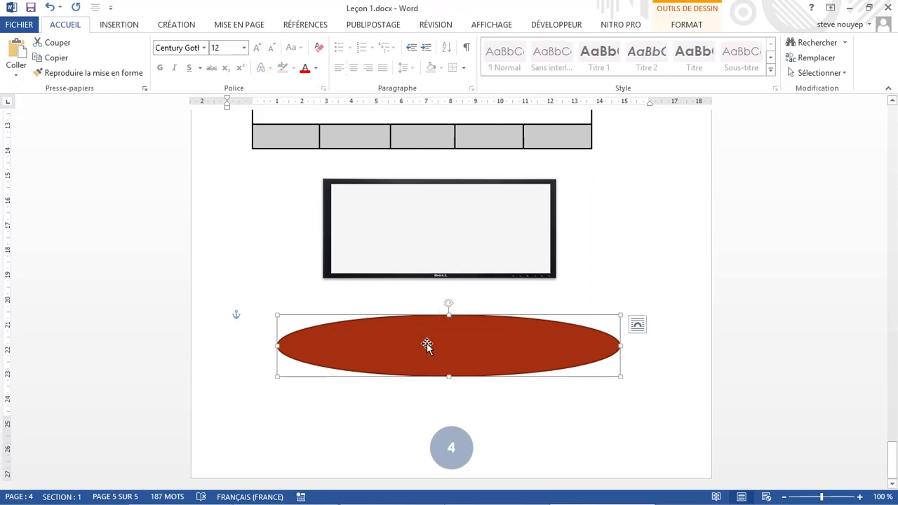
- Paste 'Mon texte à encadrer' as text inside the red oval
right_click(427, 343)
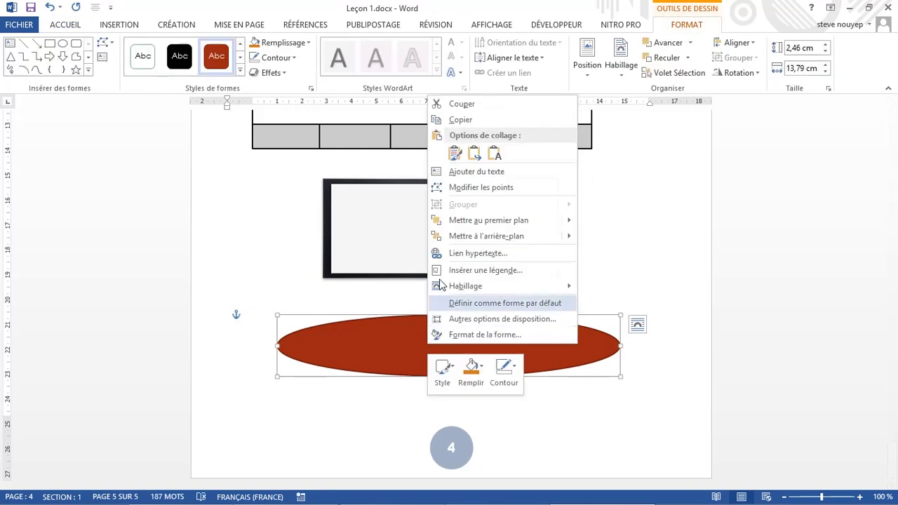
click(457, 173)
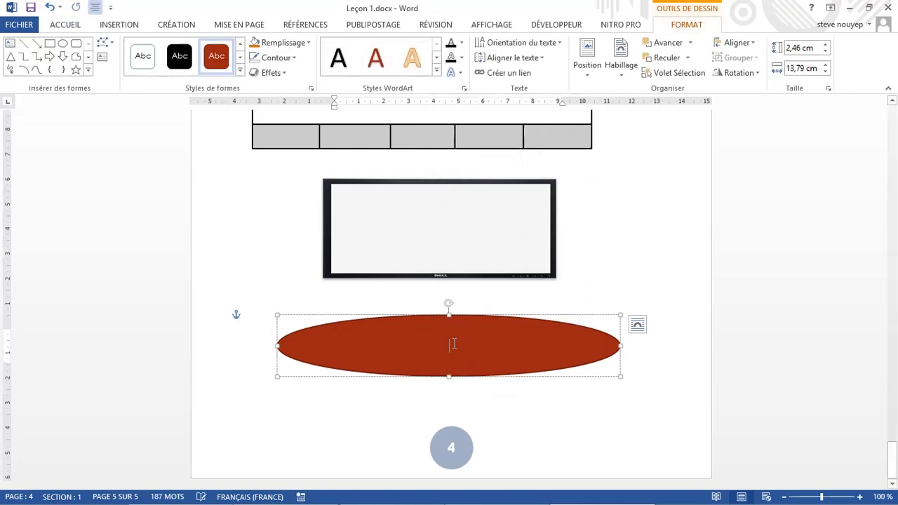
key(ctrl+v)
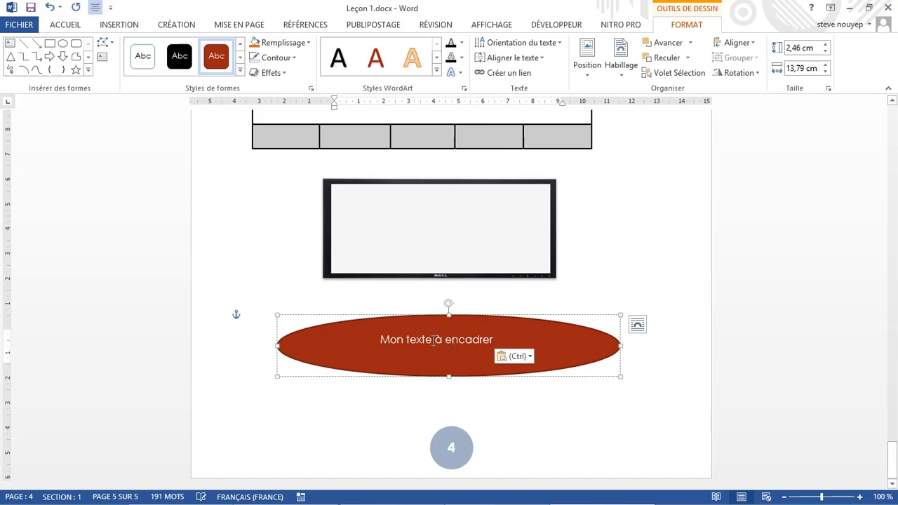
click(495, 406)
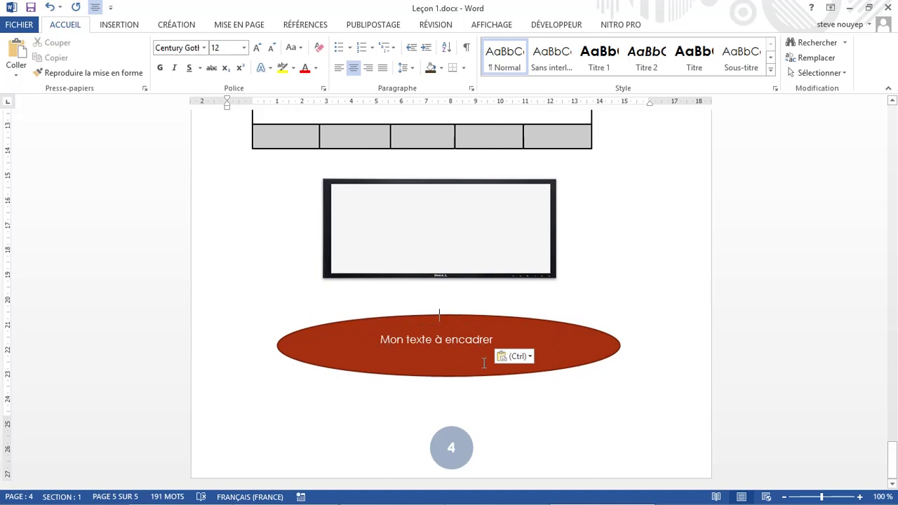
- Select the whole red oval and delete it
click(550, 351)
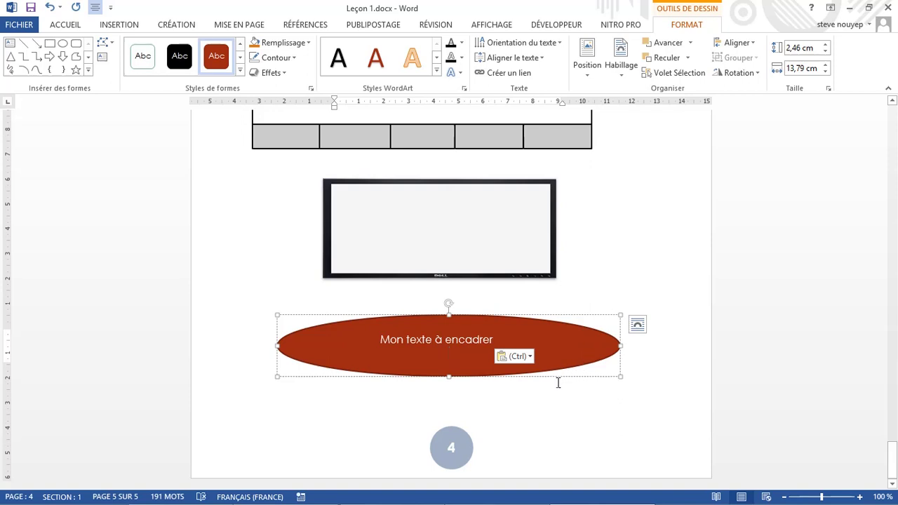
click(554, 377)
click(512, 415)
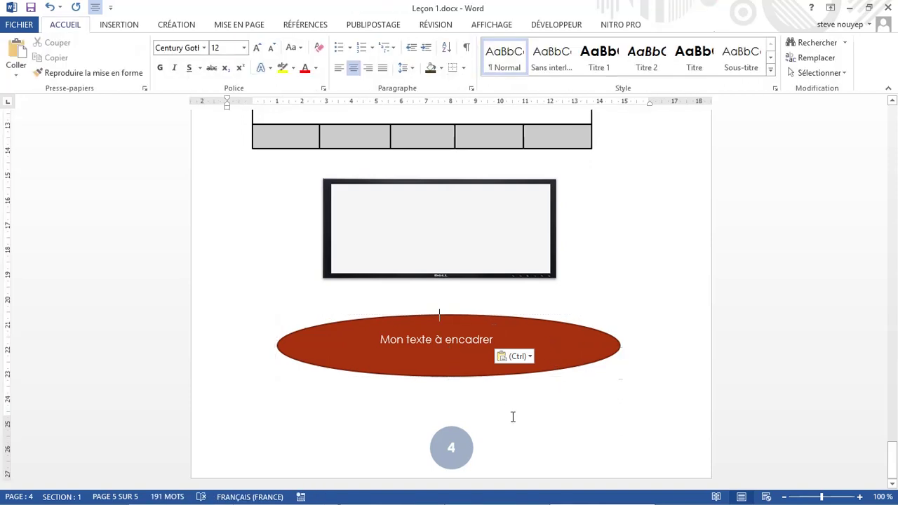
click(527, 334)
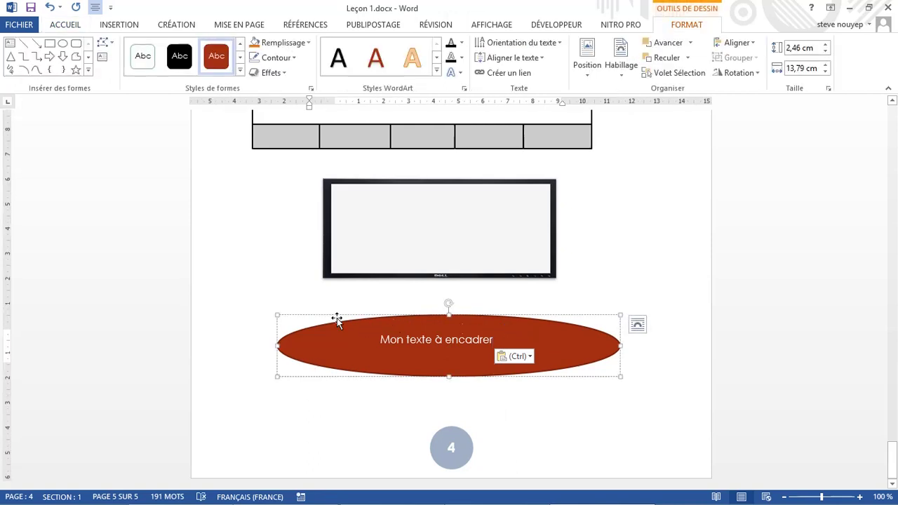
click(560, 377)
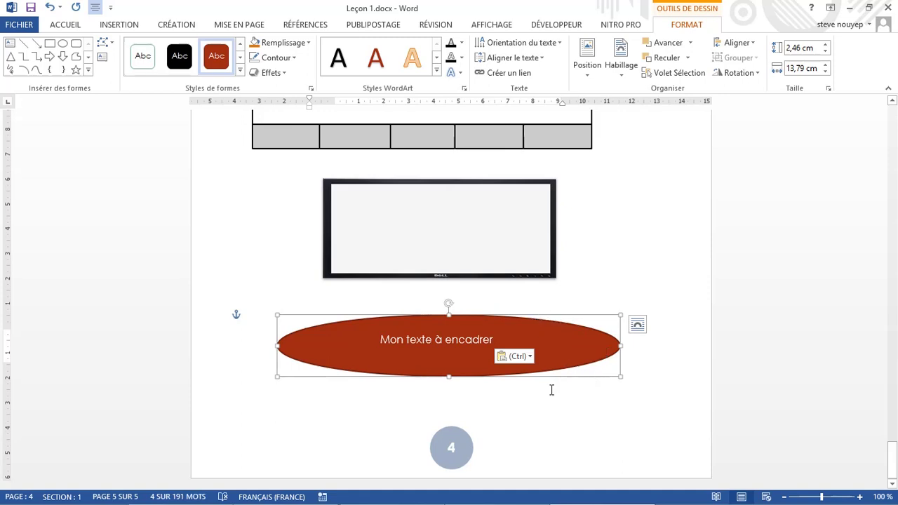
key(Delete)
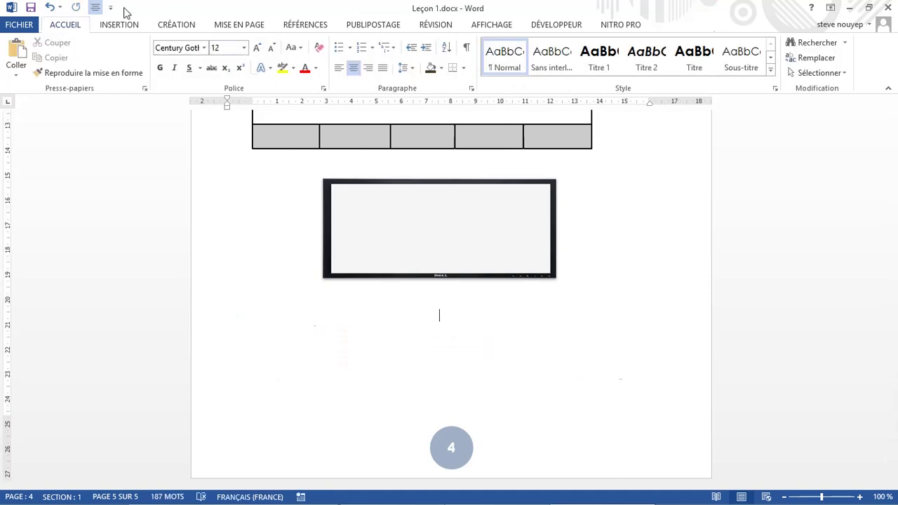
click(121, 26)
click(194, 76)
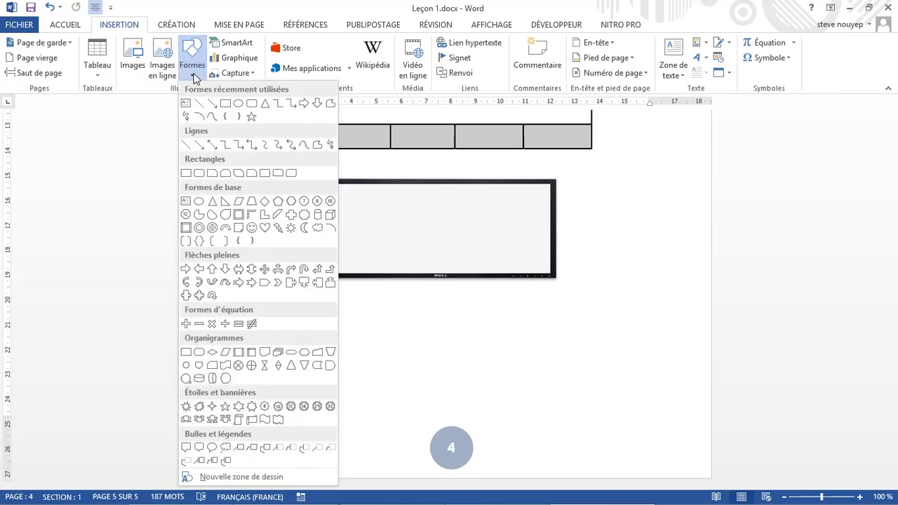
click(240, 119)
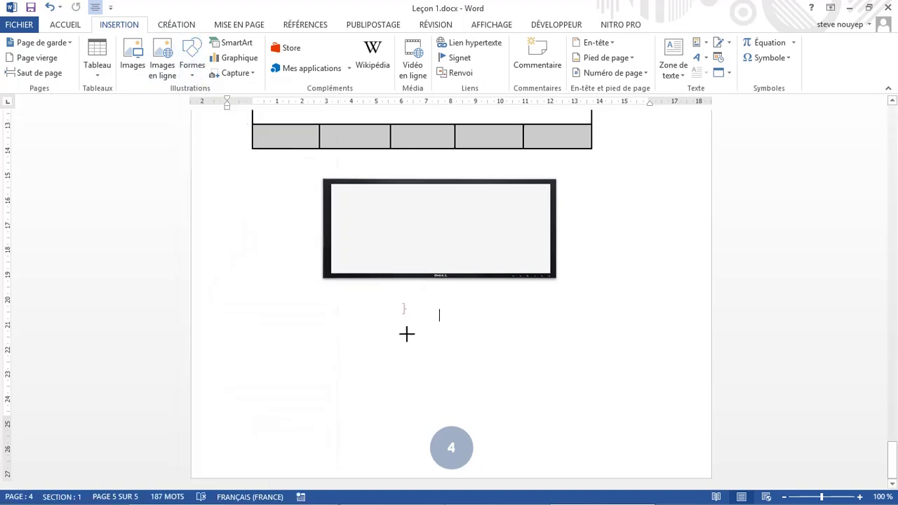
drag(403, 303, 417, 348)
click(456, 351)
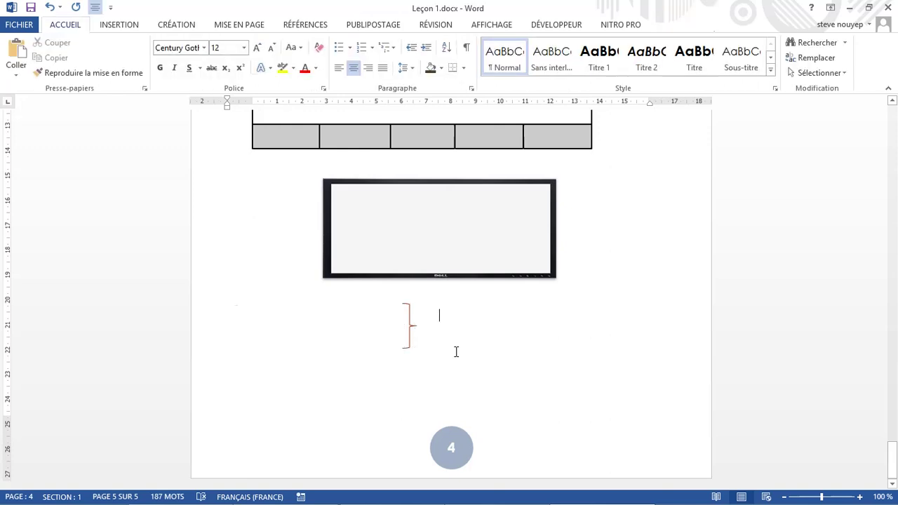
click(413, 339)
key(Delete)
- Draw an arrow line beneath the monitor picture, slanting slightly upward to the right
click(118, 27)
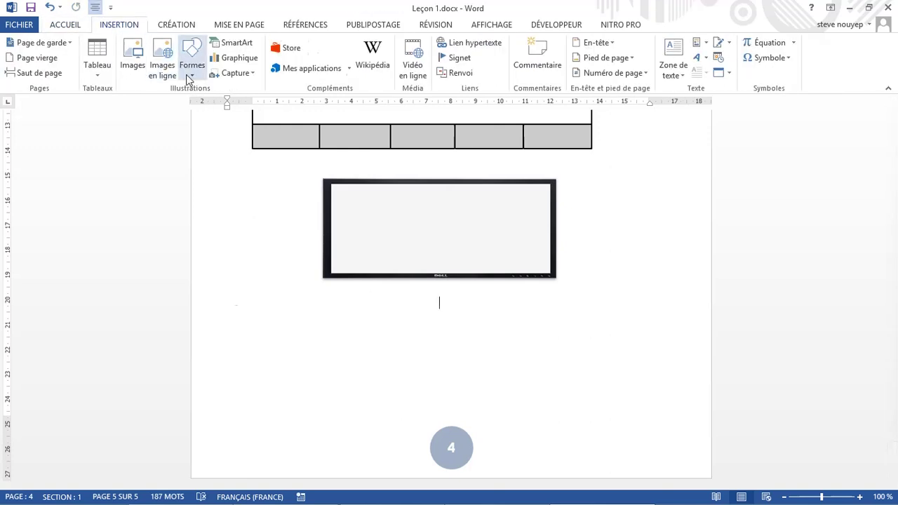
click(188, 78)
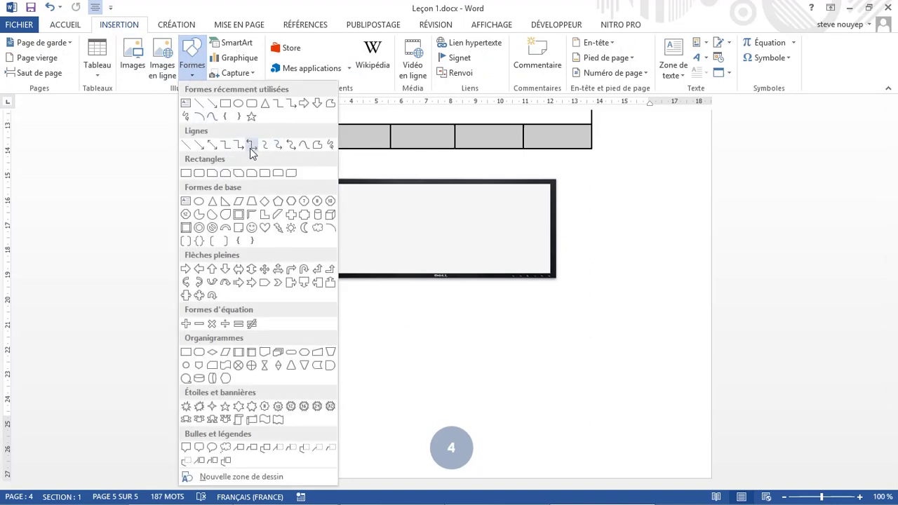
click(213, 145)
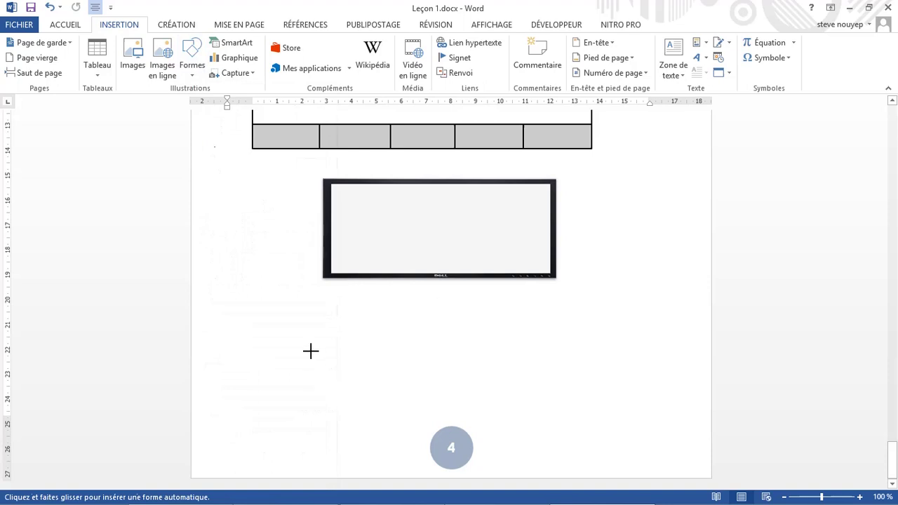
drag(311, 351, 523, 339)
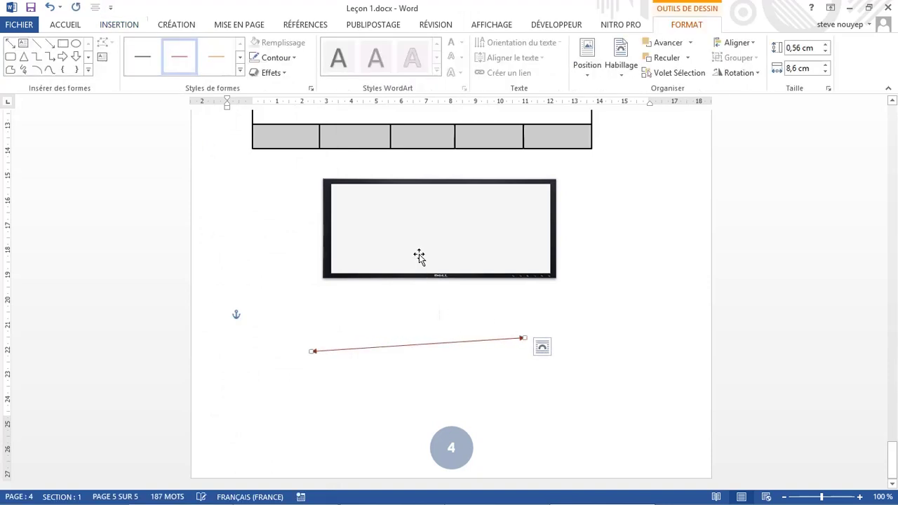
- Apply the orange line style to the arrow, then change its outline colour to black
click(240, 70)
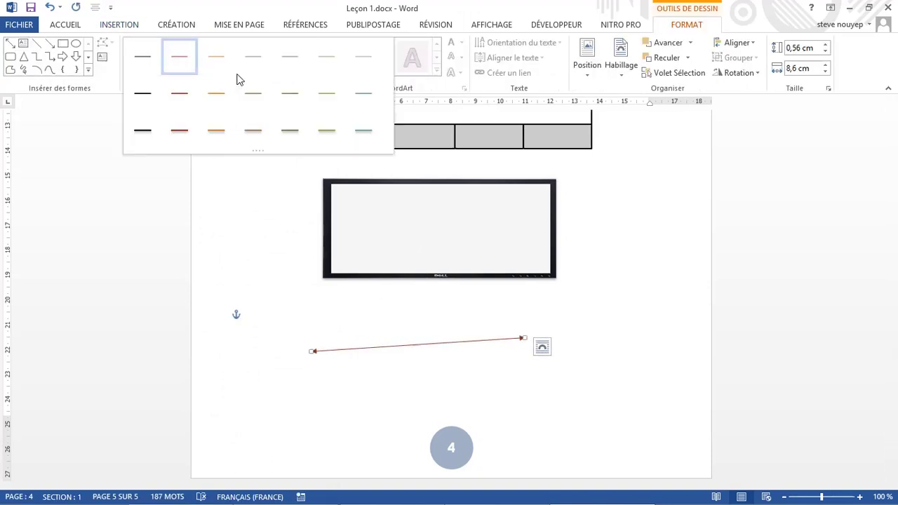
click(211, 138)
click(270, 72)
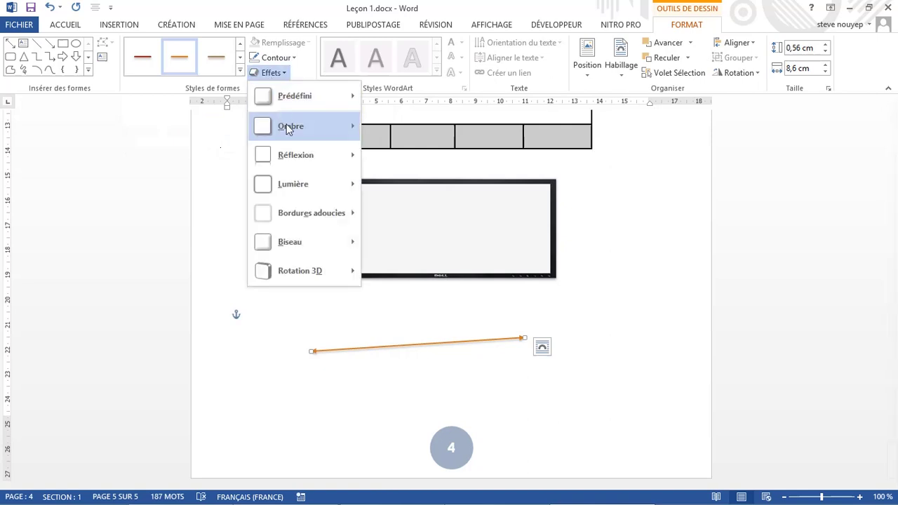
click(293, 58)
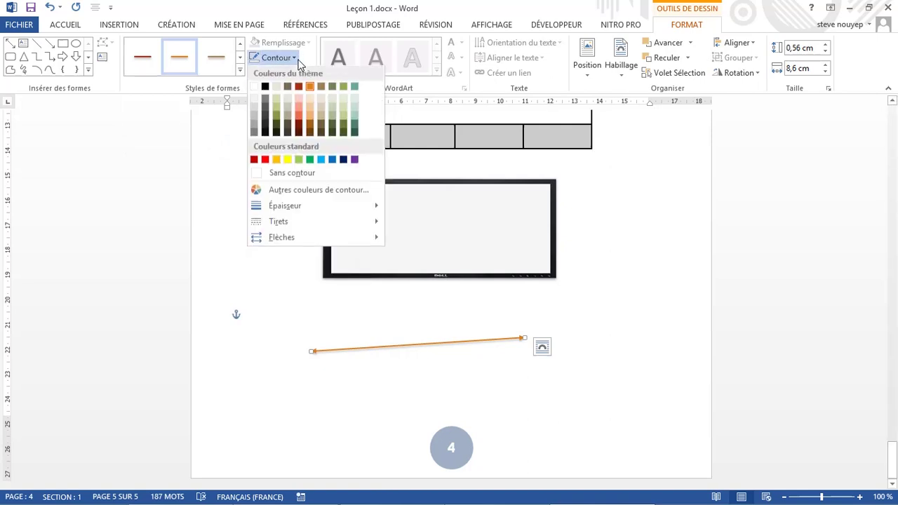
click(266, 87)
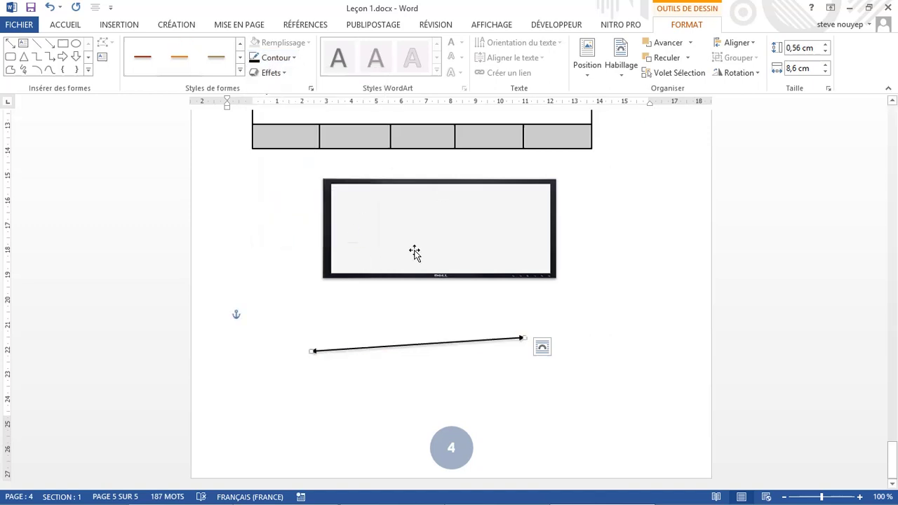
click(103, 24)
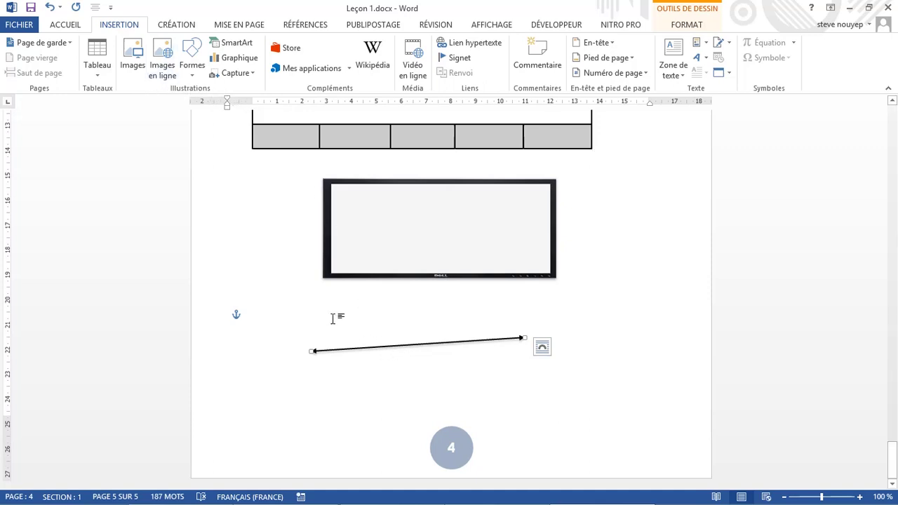
- Insert a Hexagones alternés SmartArt from the Liste category after browsing the layout categories
click(239, 44)
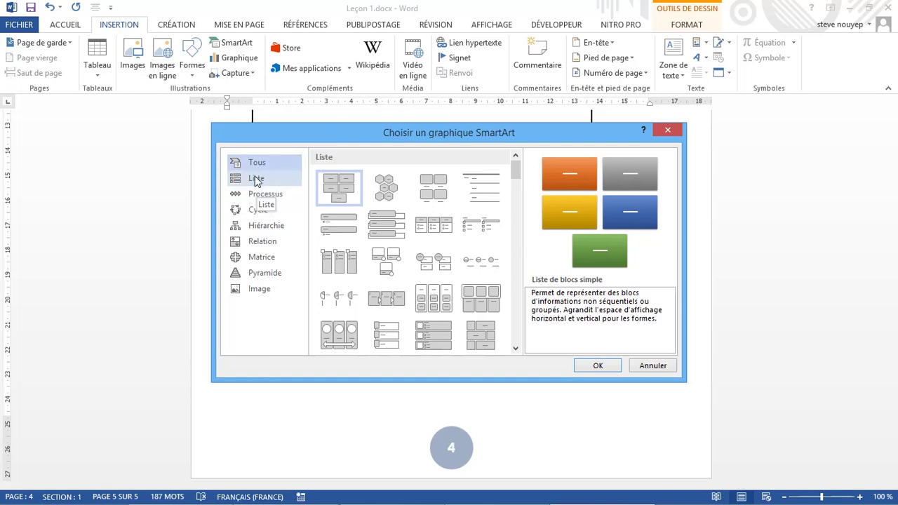
click(256, 180)
click(252, 195)
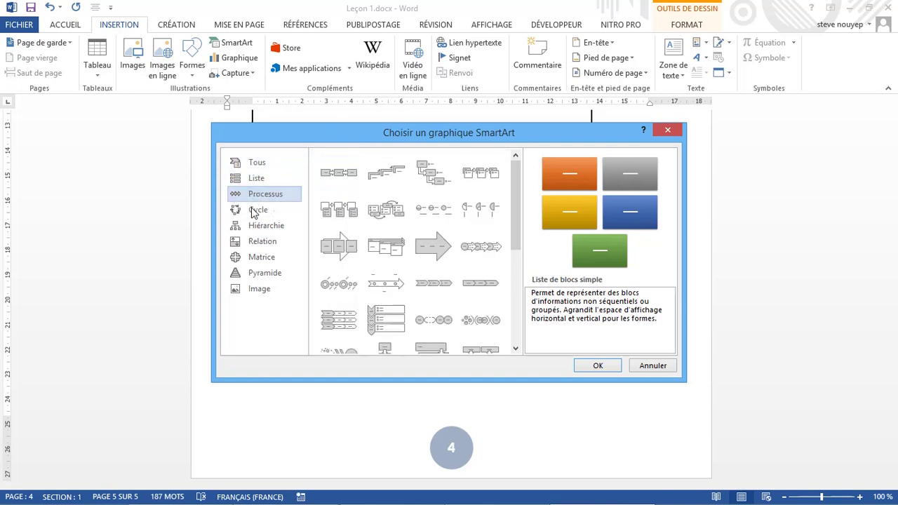
click(251, 210)
click(258, 227)
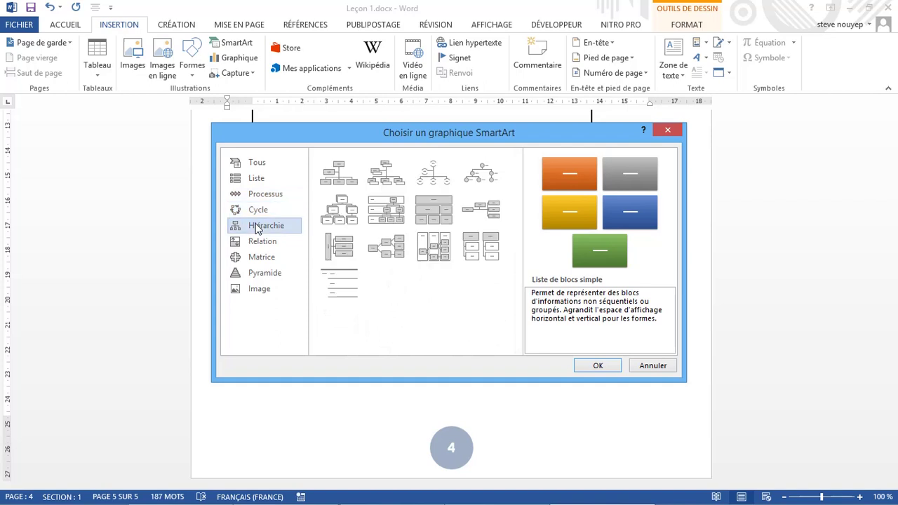
click(261, 243)
click(264, 258)
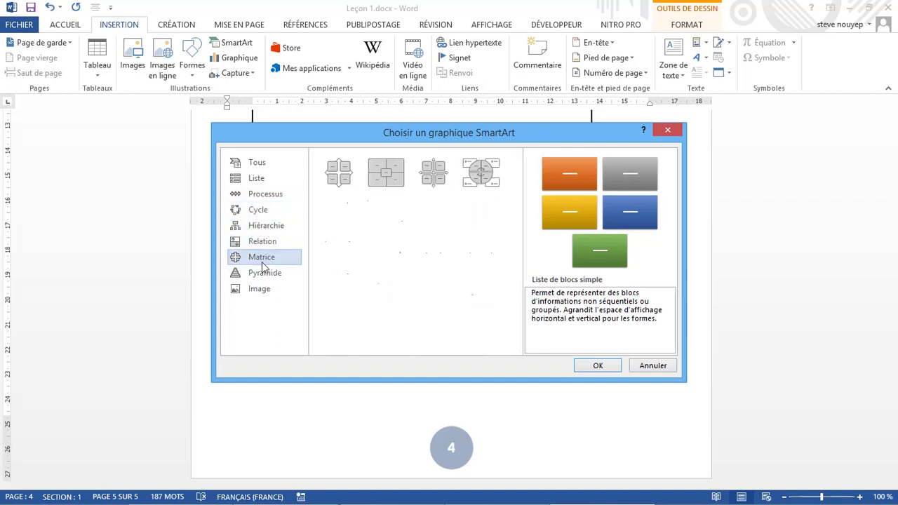
click(265, 276)
click(264, 292)
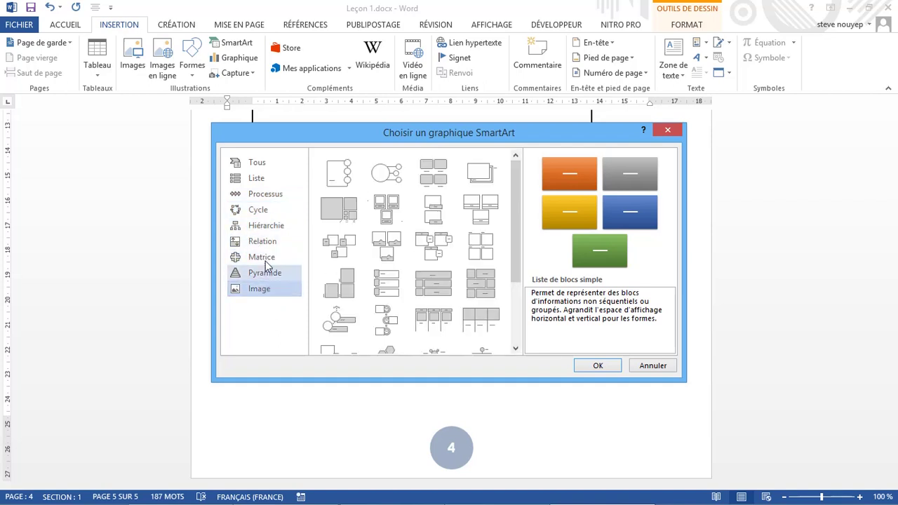
click(256, 180)
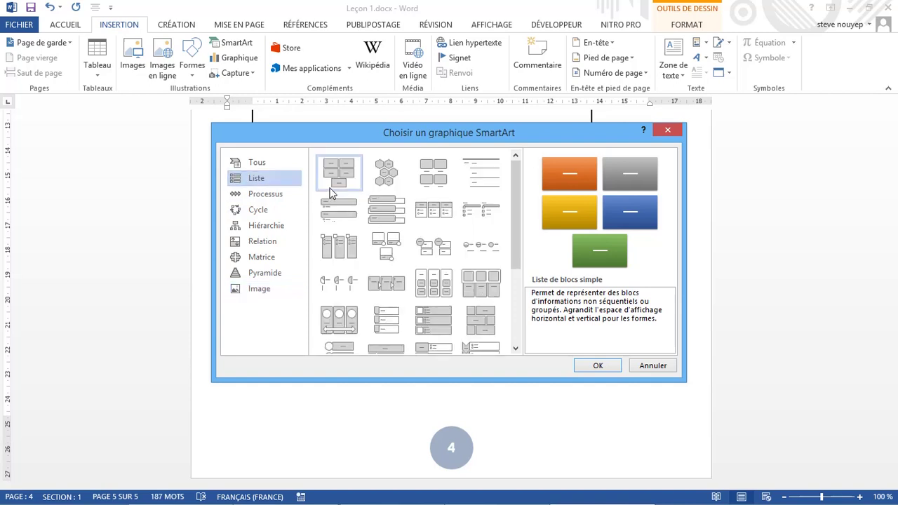
click(395, 185)
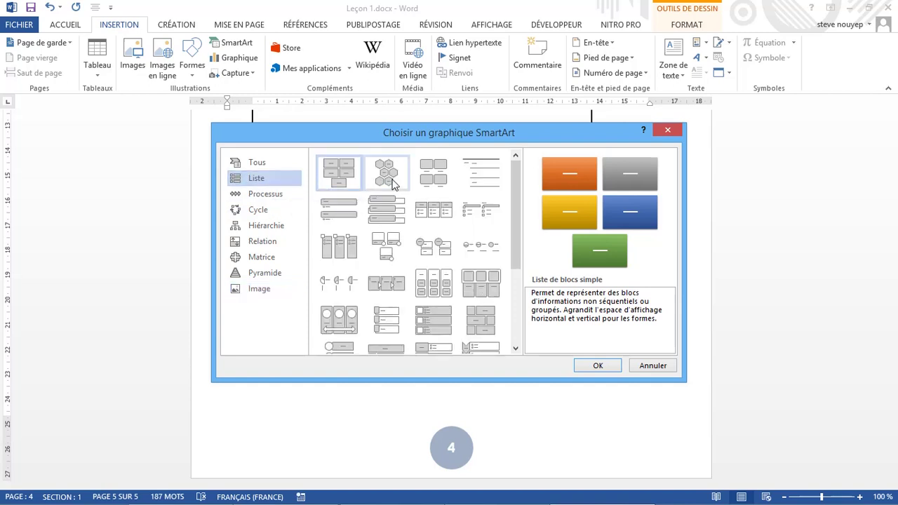
click(596, 366)
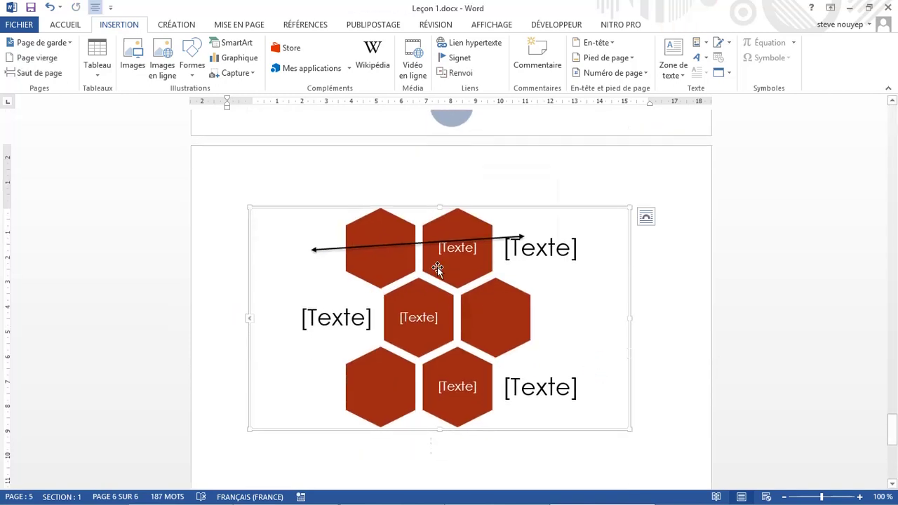
- Delete the arrow line crossing the hexagons and click through the [Texte] placeholders
click(527, 239)
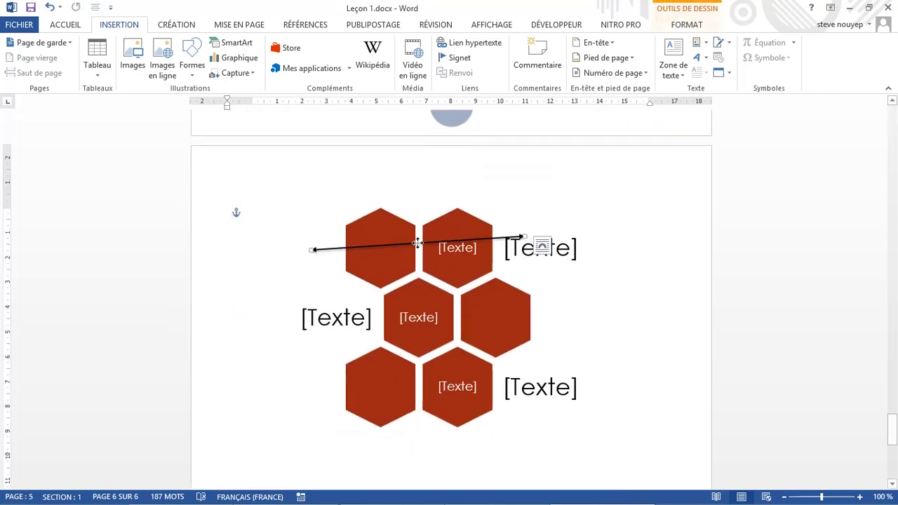
key(Delete)
click(445, 249)
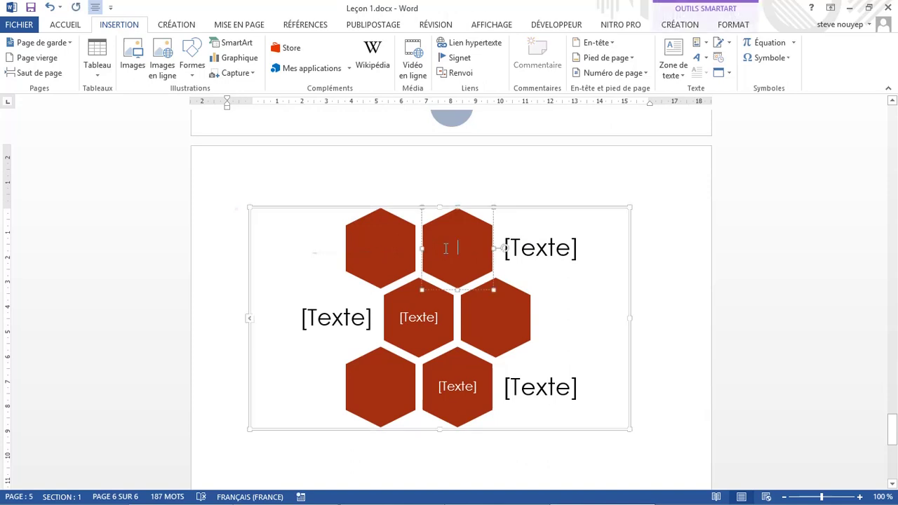
click(531, 254)
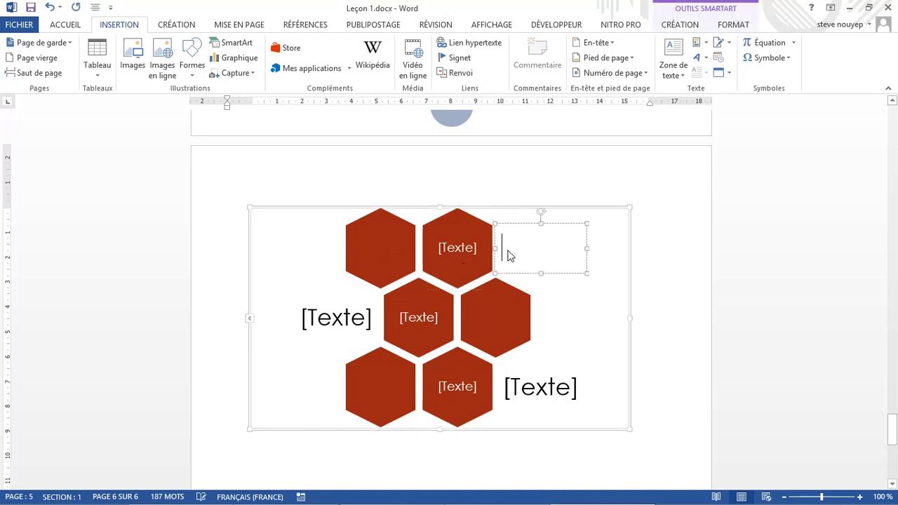
click(464, 247)
click(522, 252)
click(325, 323)
click(412, 322)
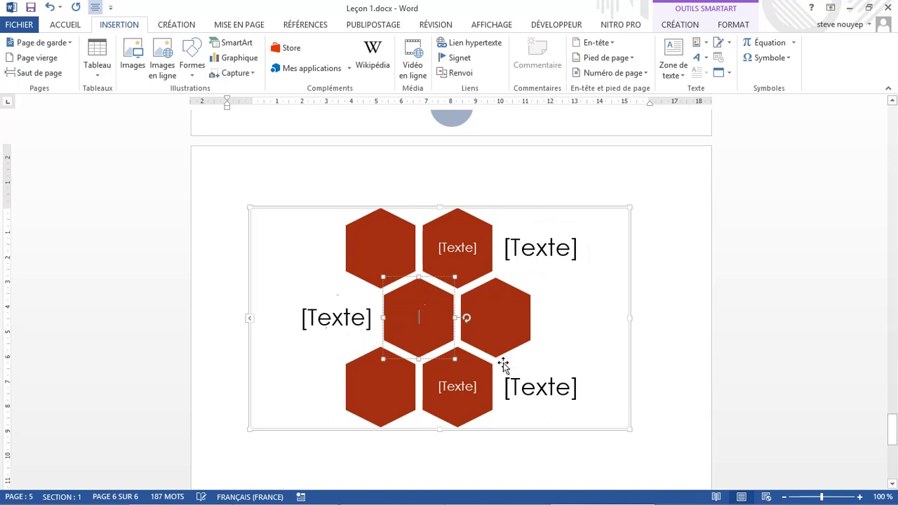
click(541, 385)
click(464, 388)
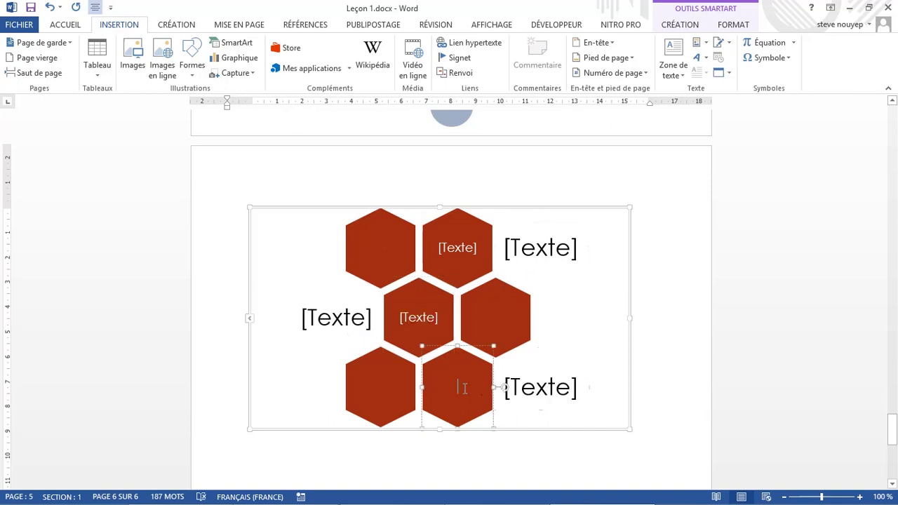
- Exit hexagon text editing and add a new empty line below the diagram
scroll(465, 388, up, 3)
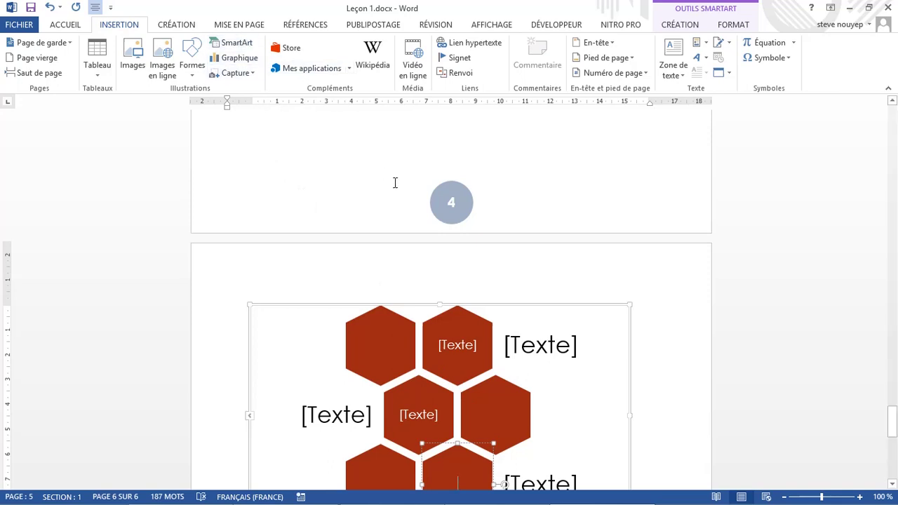
scroll(395, 182, down, 5)
scroll(414, 215, down, 5)
key(Escape)
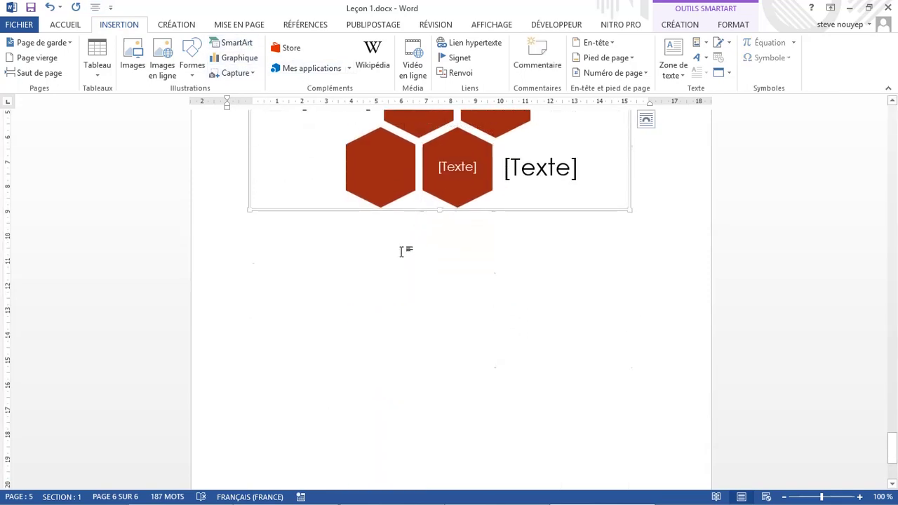
click(662, 186)
key(Return)
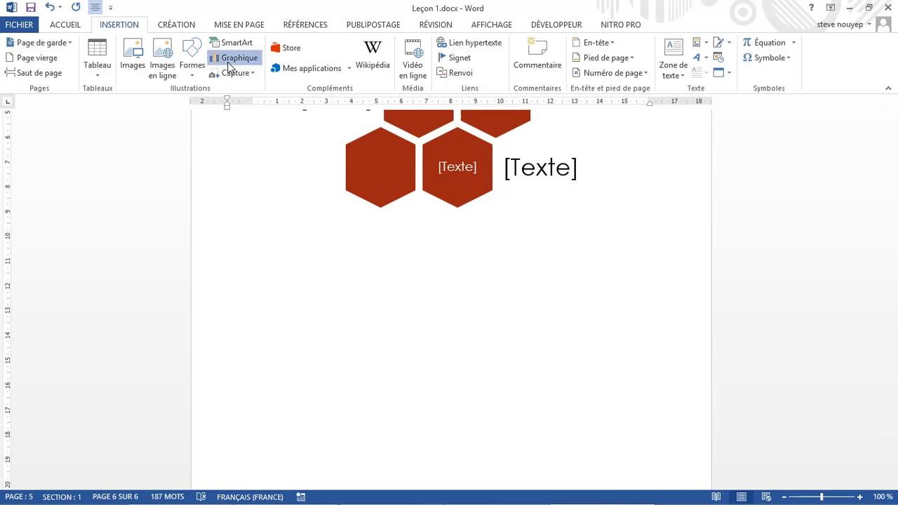
- Insert a Histogramme 3D groupé chart after browsing the column, pie, bar, area and line types
click(229, 62)
click(267, 132)
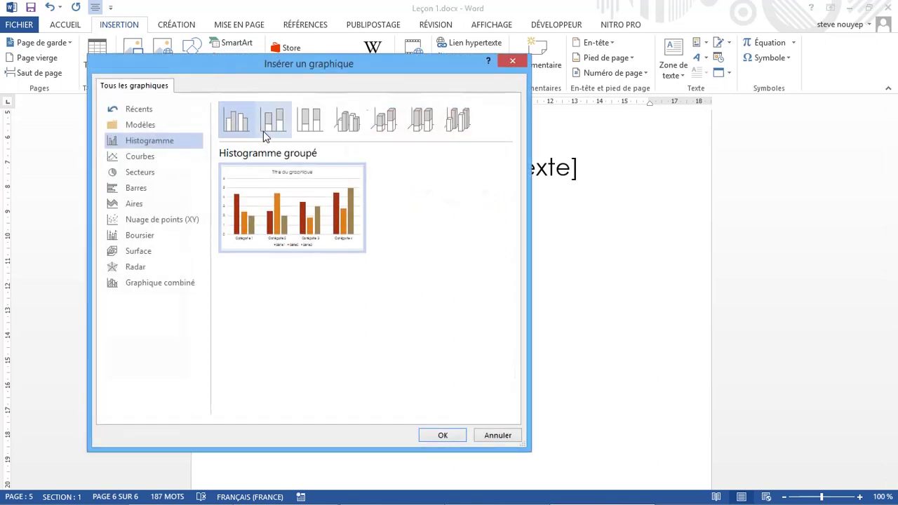
click(306, 126)
click(345, 125)
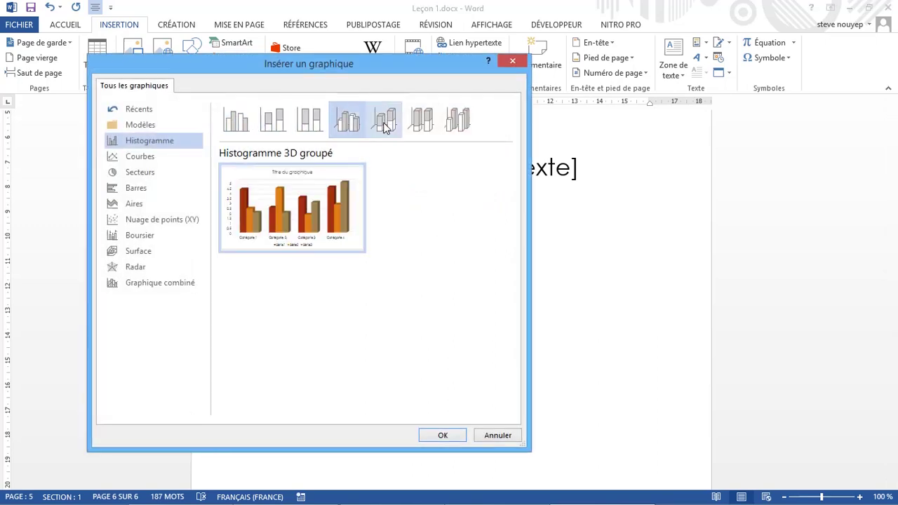
click(387, 125)
click(422, 121)
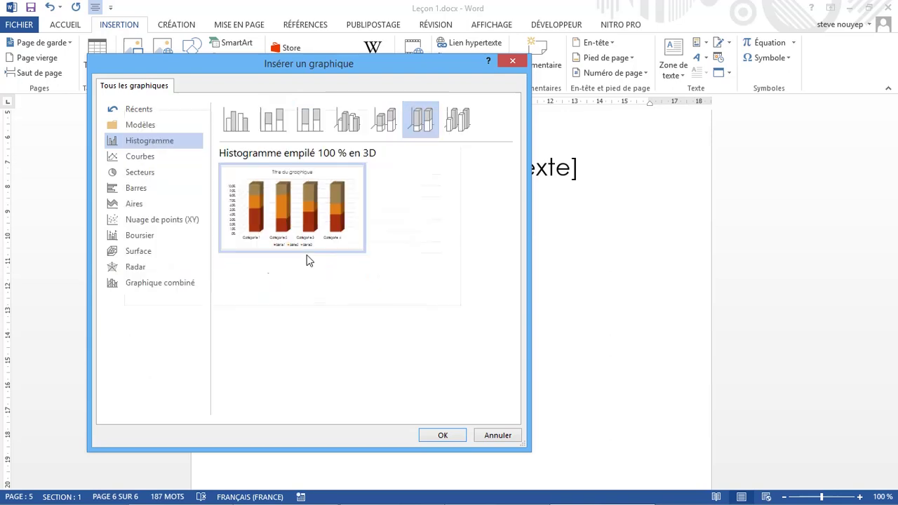
click(139, 172)
click(135, 188)
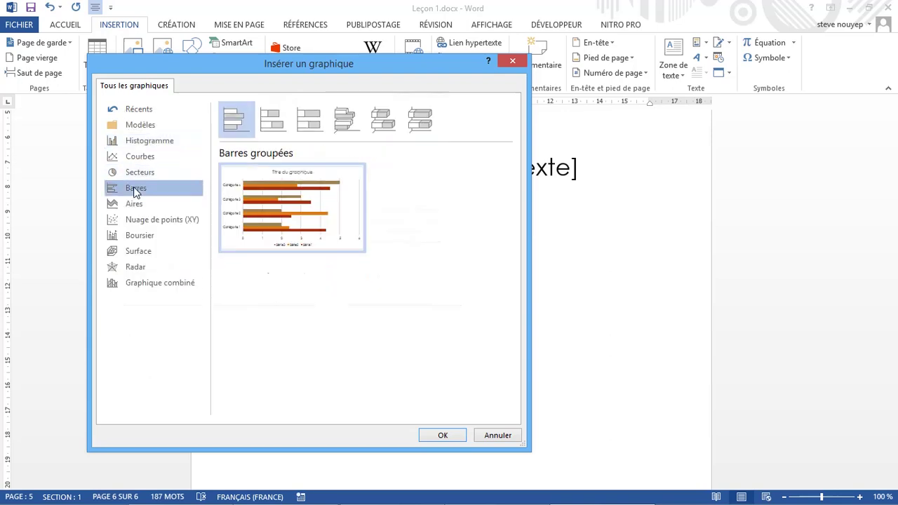
click(141, 235)
click(137, 204)
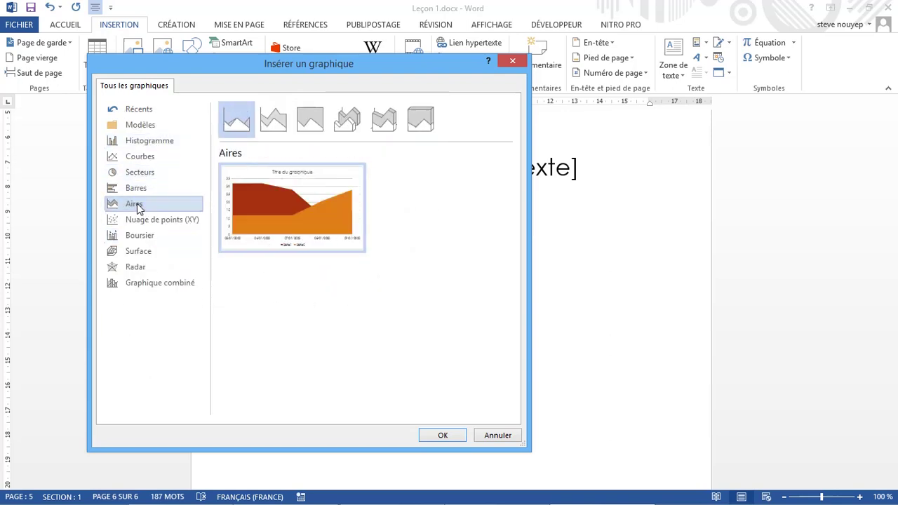
click(133, 156)
click(130, 143)
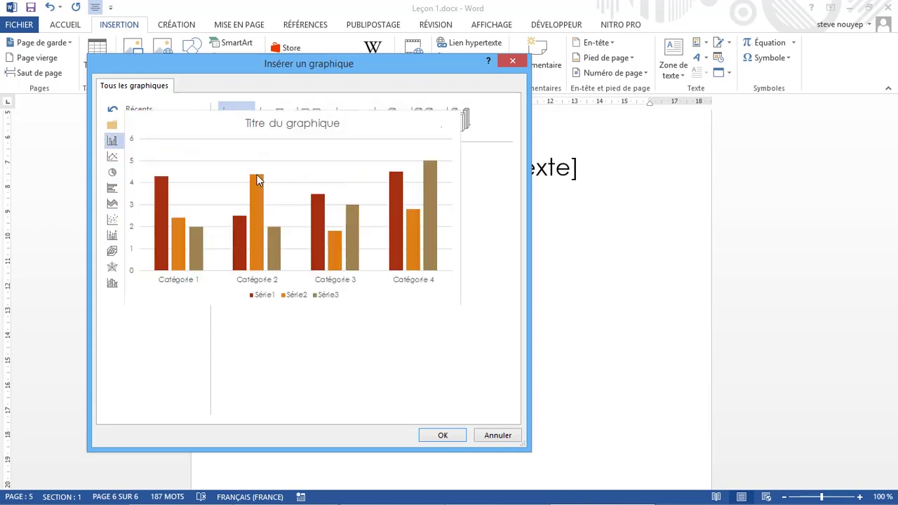
click(347, 122)
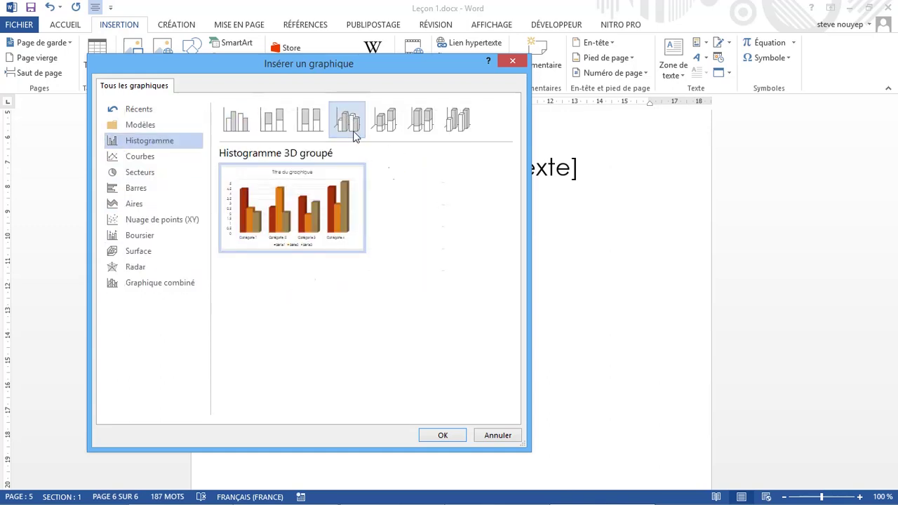
click(444, 435)
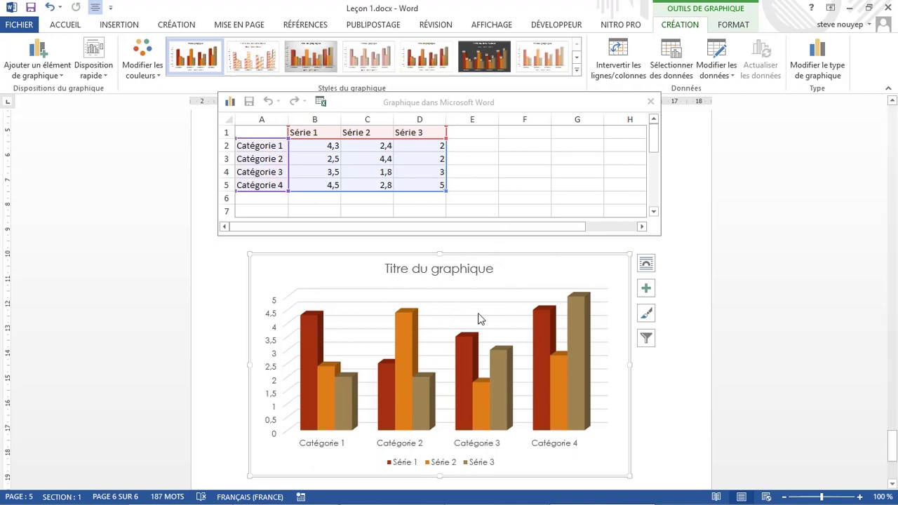
- Enter 5 in B2 and 6 in C3 of the chart data, then apply the light grey gradient style
click(328, 148)
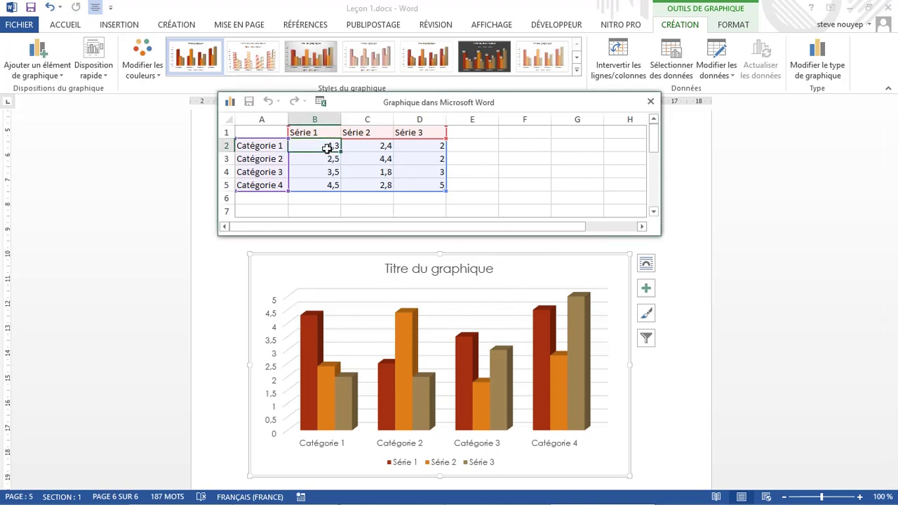
text(5)
key(Return)
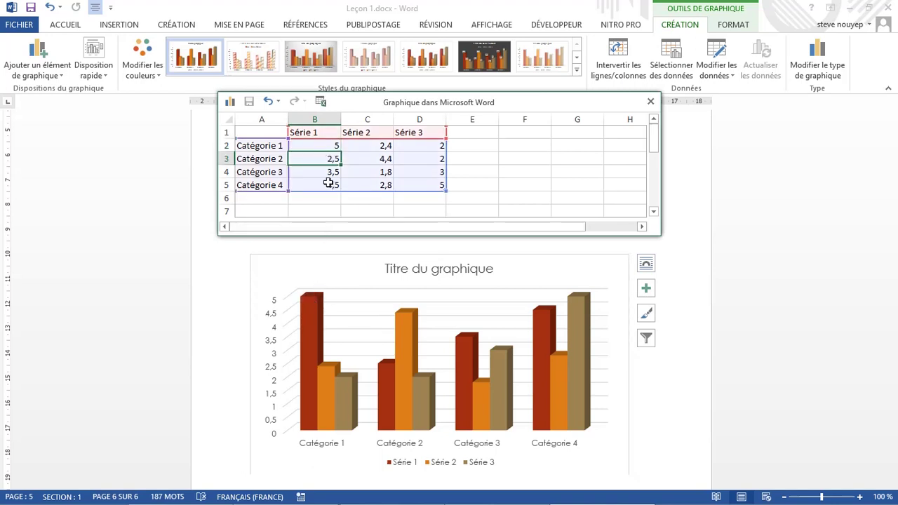
click(385, 158)
text(6)
key(Return)
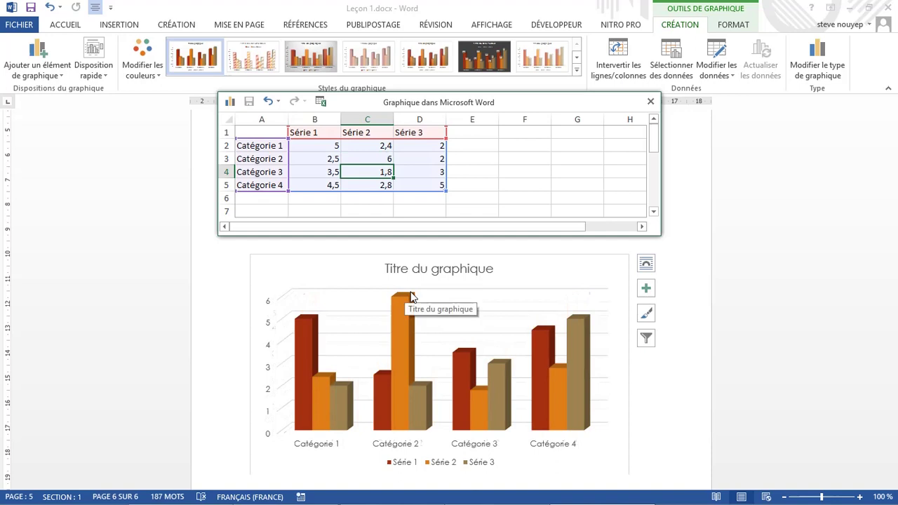
click(452, 71)
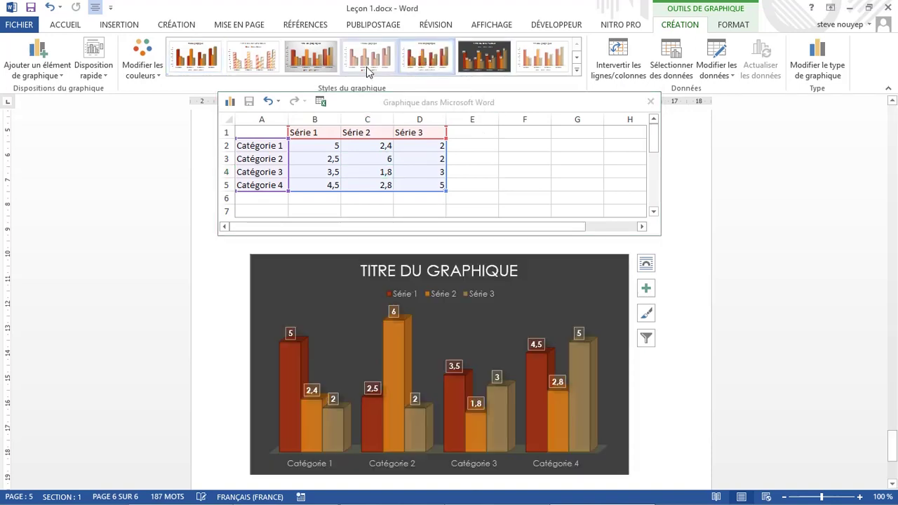
click(293, 66)
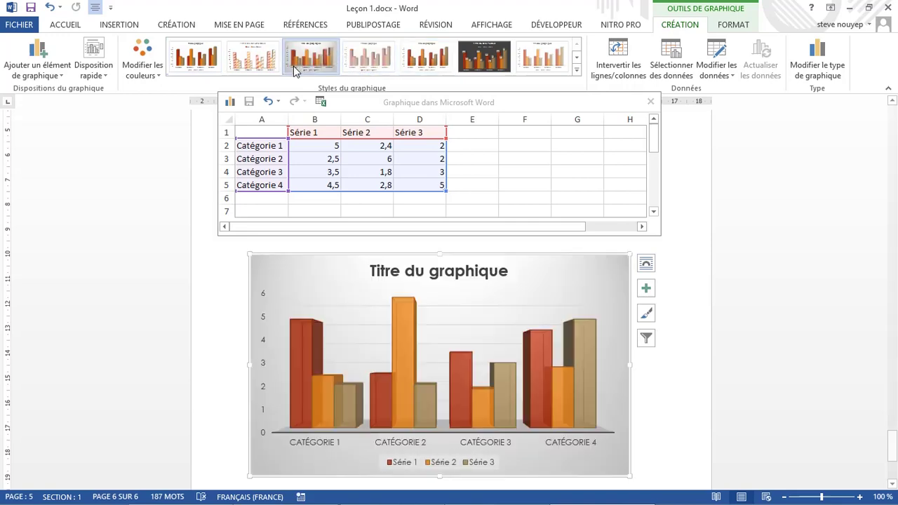